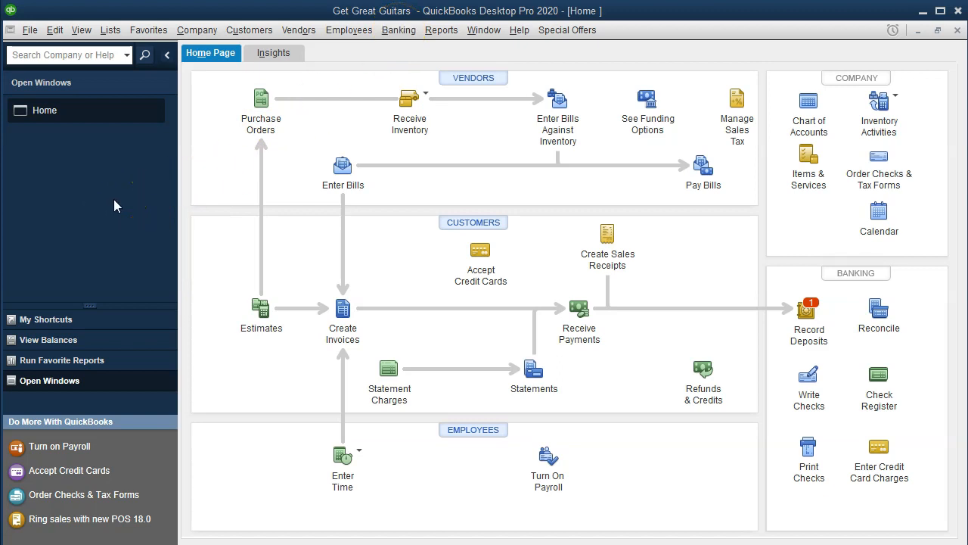
Step: Show the open window list and run the Profit & Loss Standard report
left_click(78, 32)
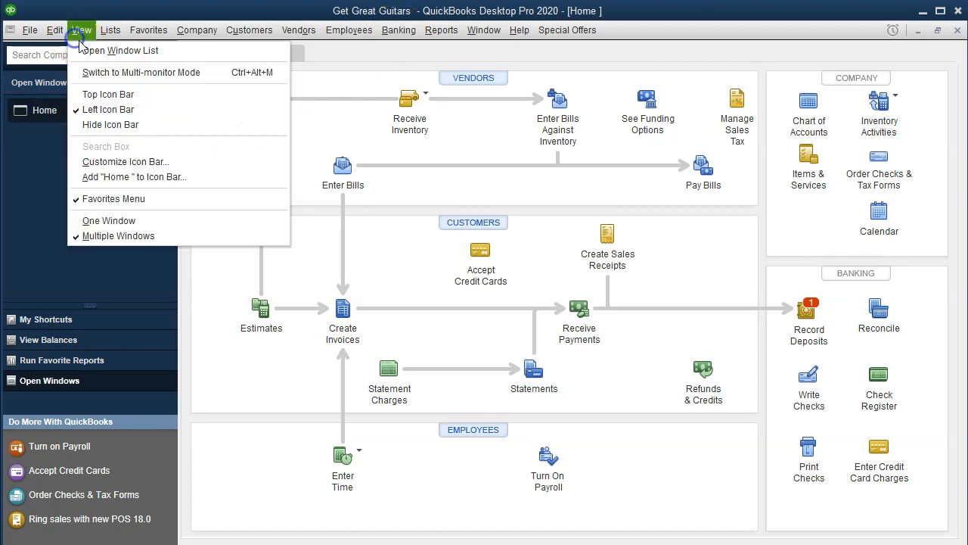
left_click(155, 53)
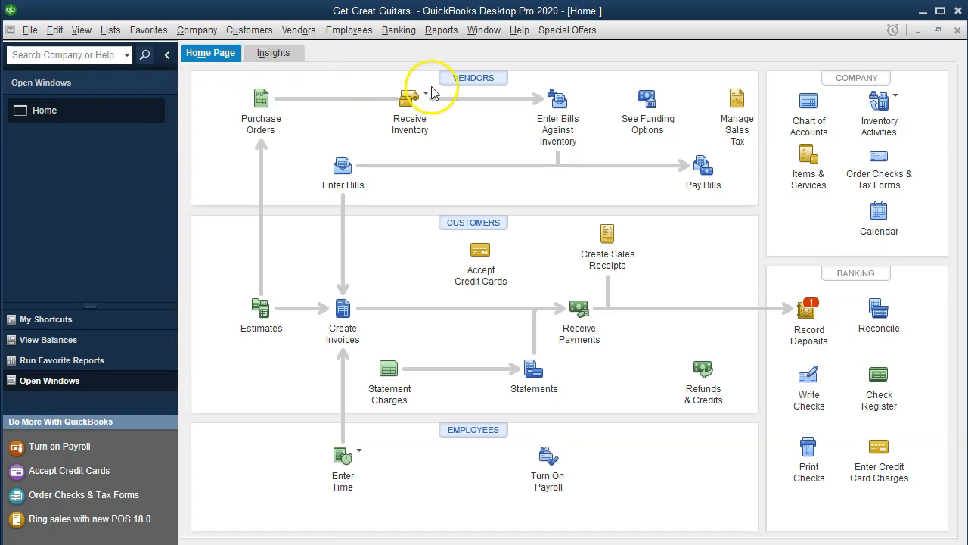
left_click(444, 34)
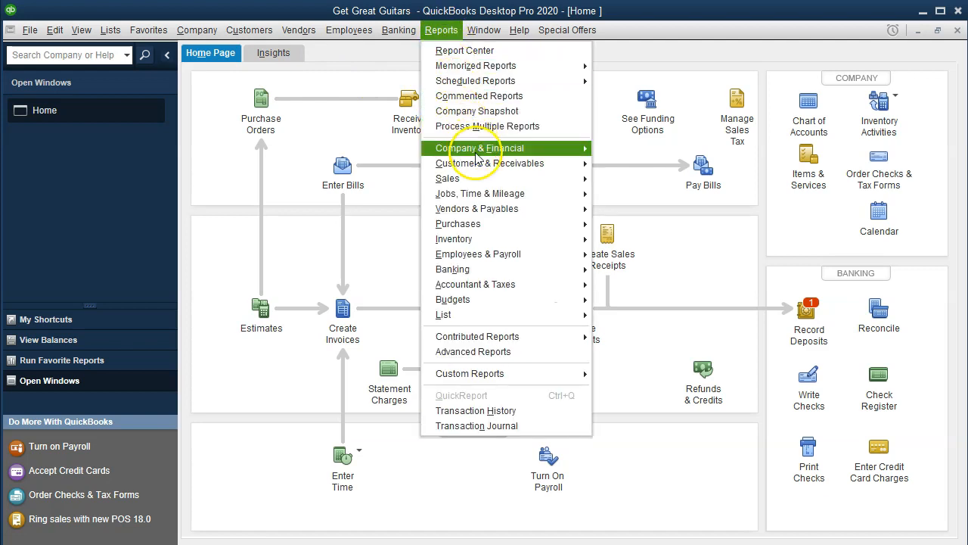
mouse_move(583, 149)
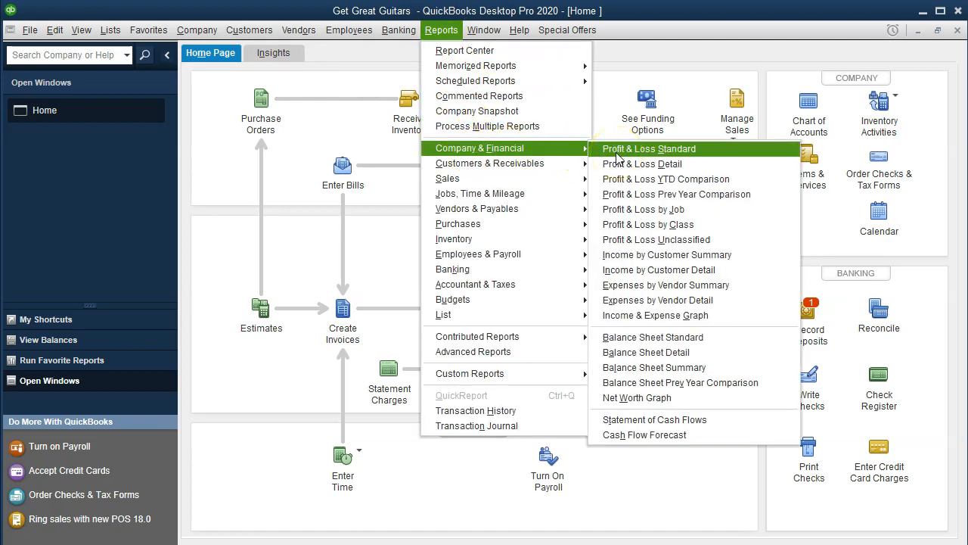
left_click(619, 150)
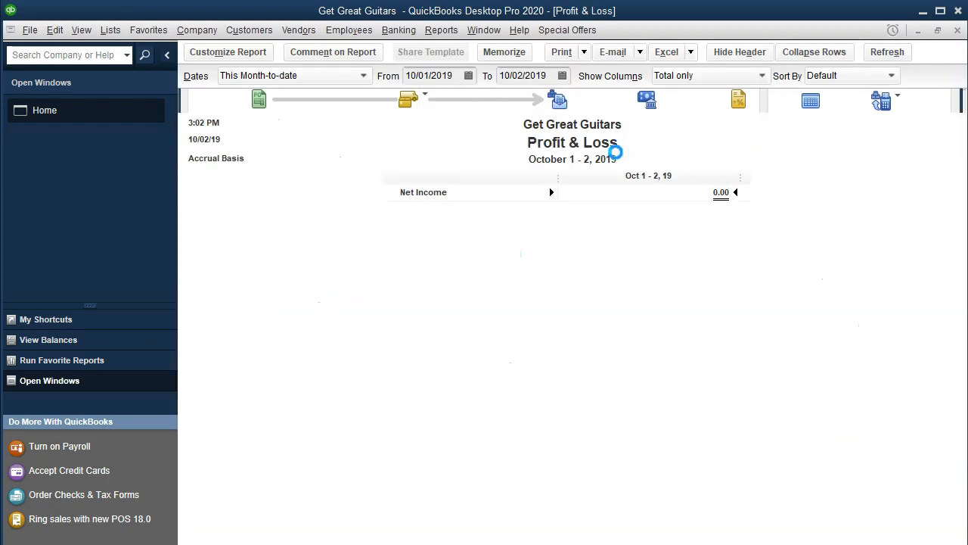
Step: Set the Profit & Loss period from 01/01/2020 to 02/29/2020 and review the merchandise, rental and service income lines
key("Tab")
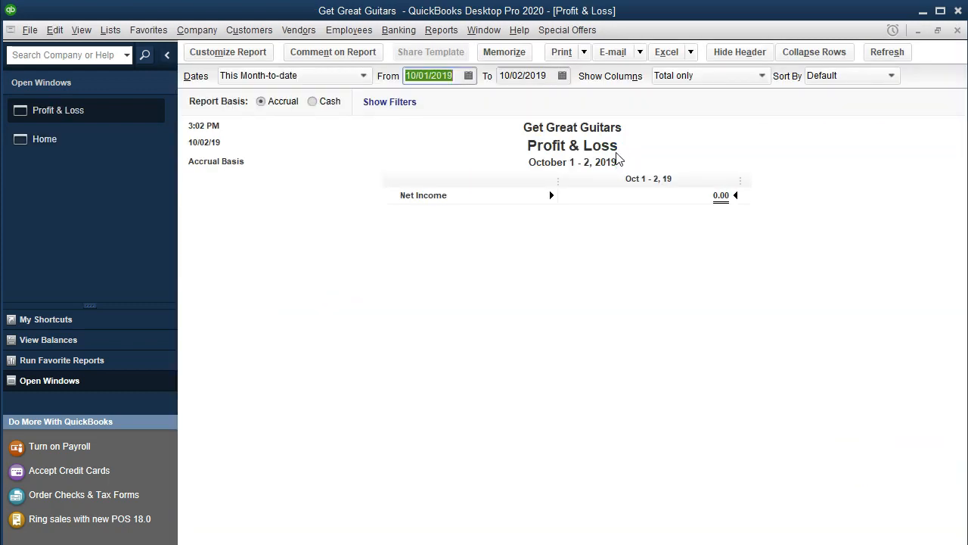
type("01/01/20")
key("Tab")
type("022920")
key("Tab")
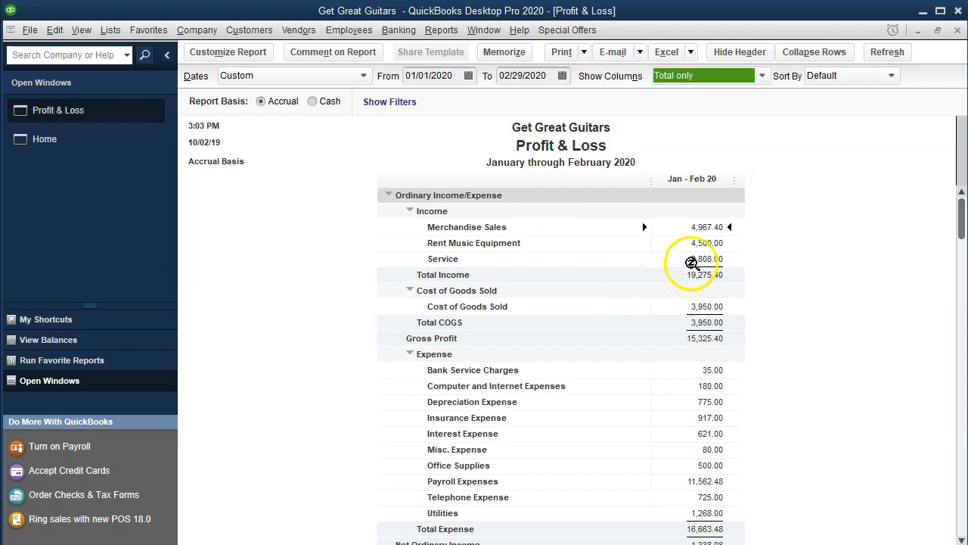
left_click(693, 263)
left_click(694, 228)
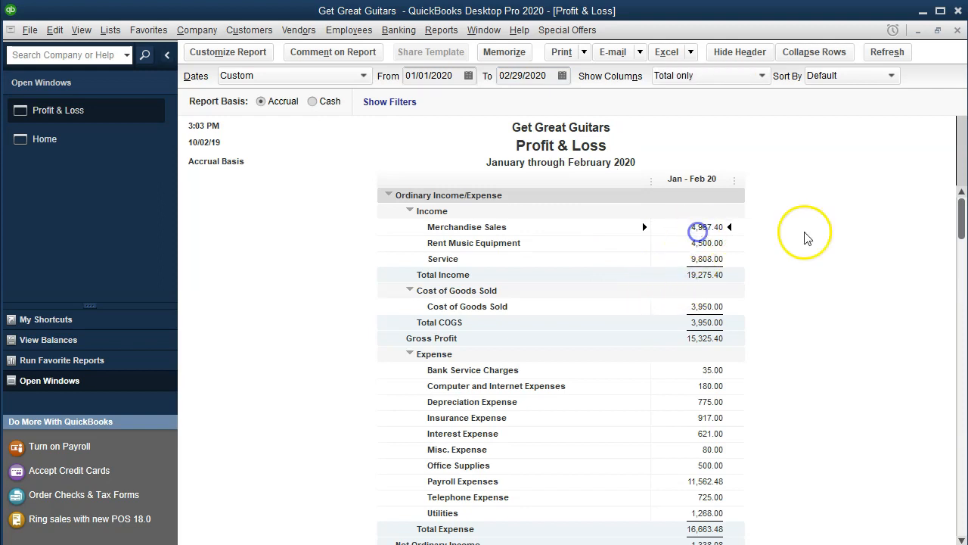
key("Down")
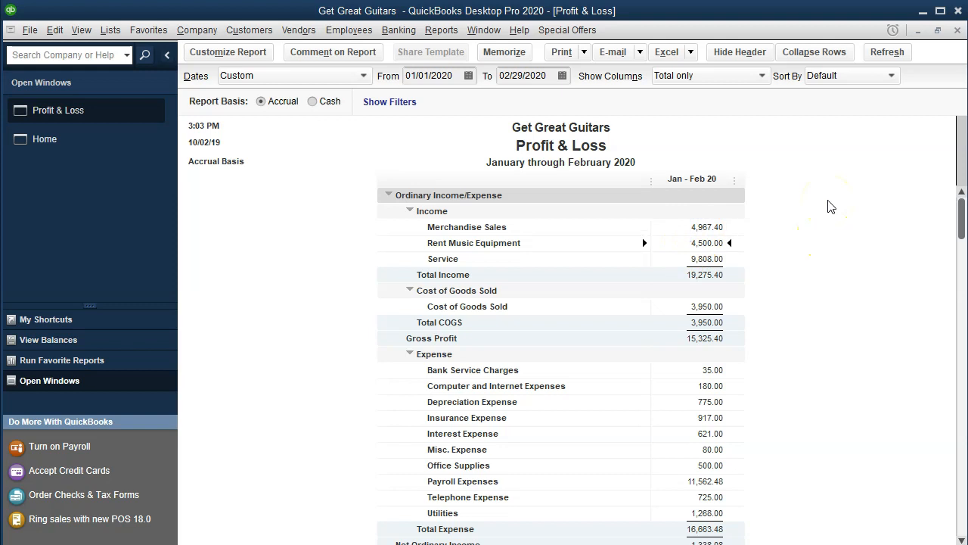
key("Down")
Step: Open the Report Center maximized and display the Sales reports category
left_click(443, 30)
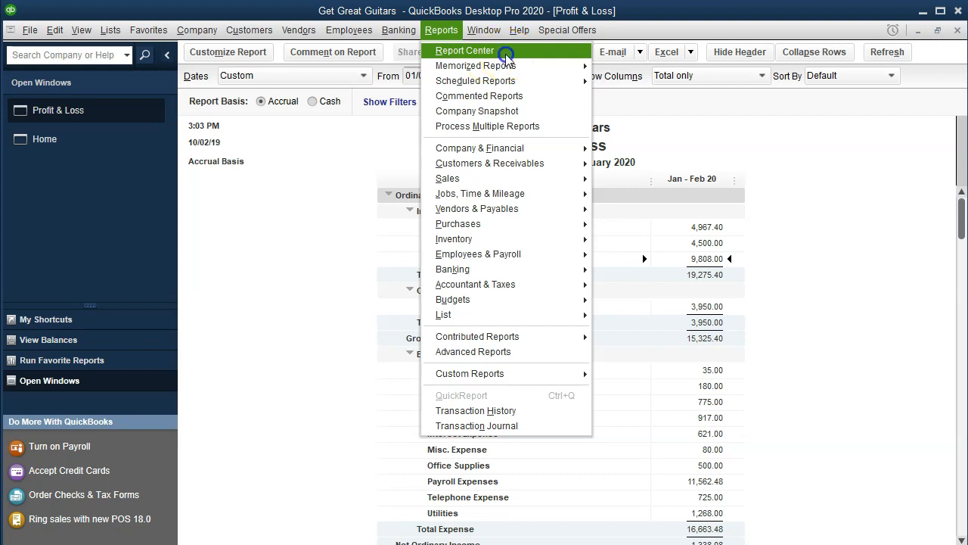
left_click(504, 52)
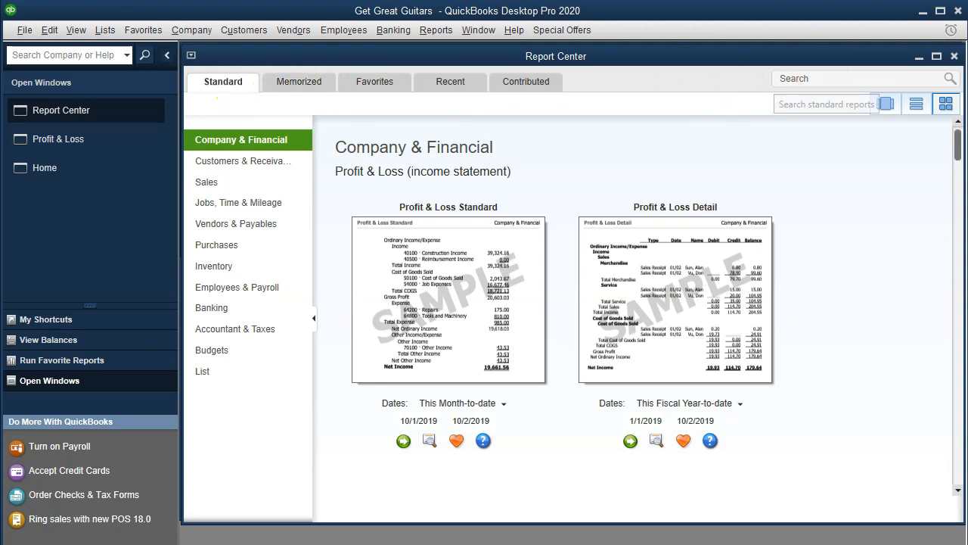
left_click(936, 58)
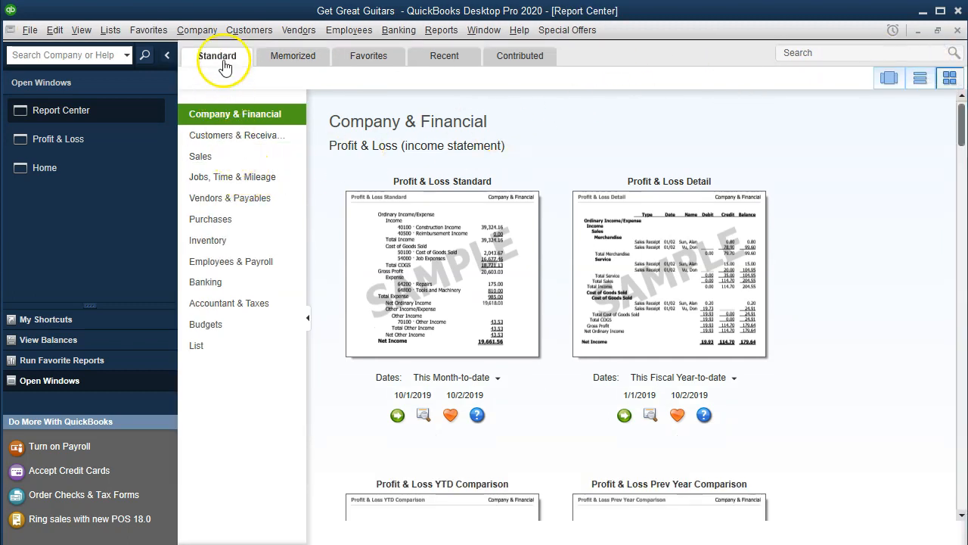
left_click(224, 157)
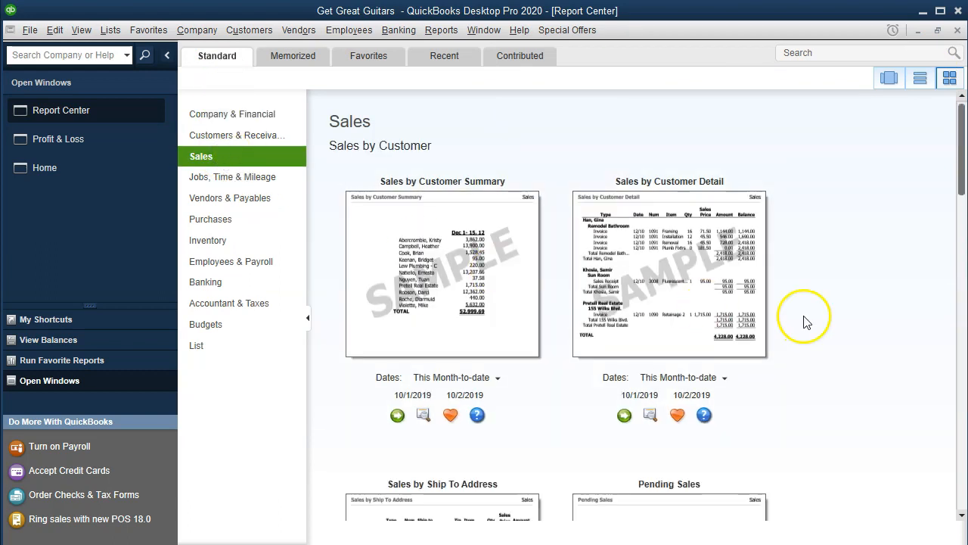
Step: Find the Sales Graph among the sales reports and run it
scroll(808, 323, "down", 1)
scroll(808, 323, "down", 1)
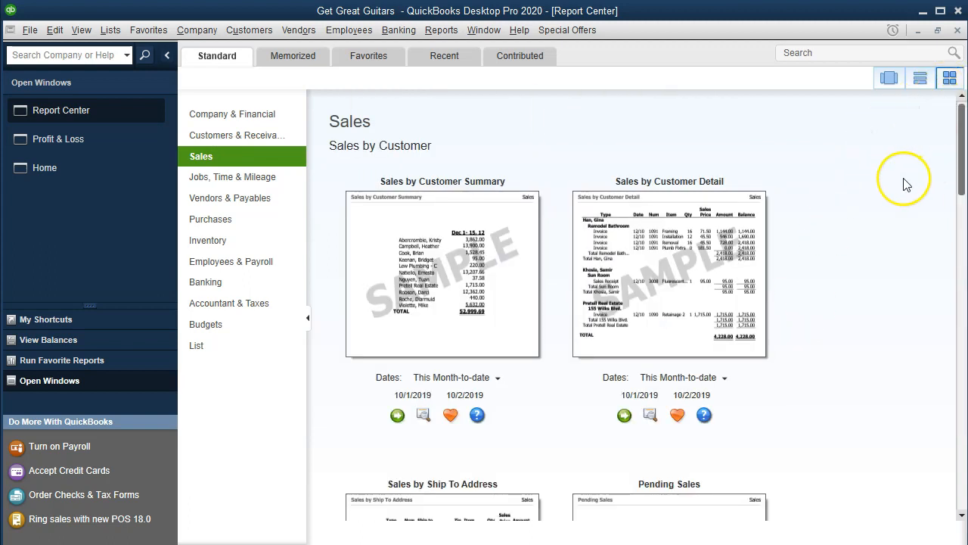
scroll(908, 185, "down", 4)
scroll(908, 185, "down", 12)
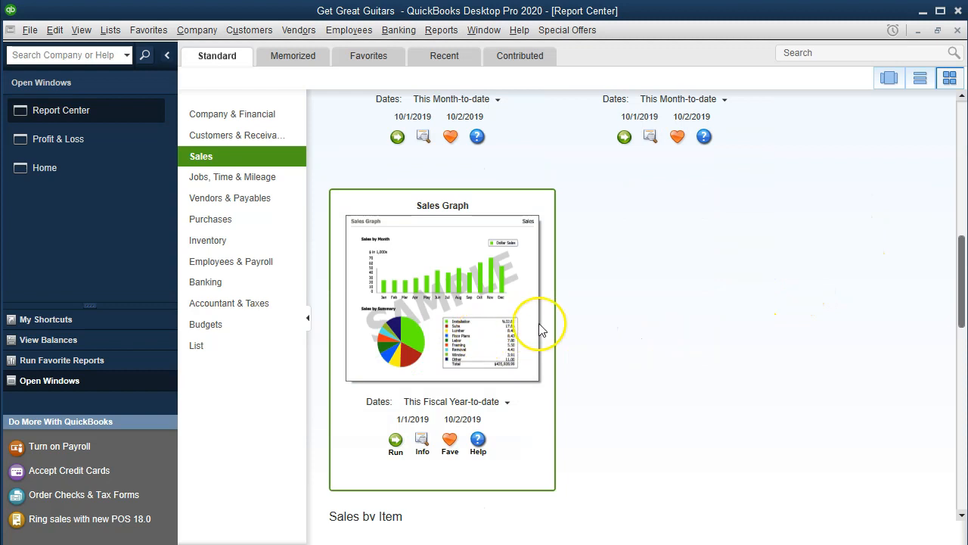
scroll(602, 314, "down", 2)
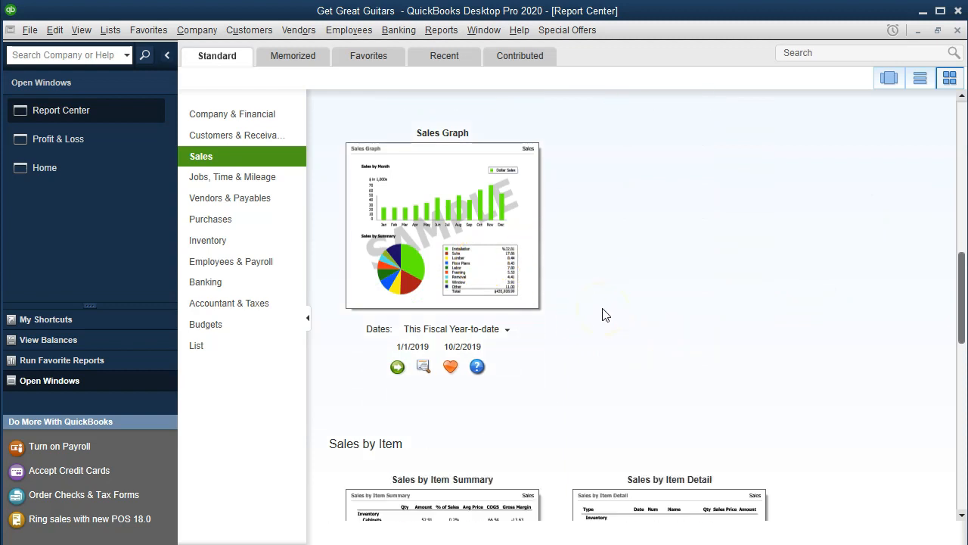
scroll(603, 314, "up", 1)
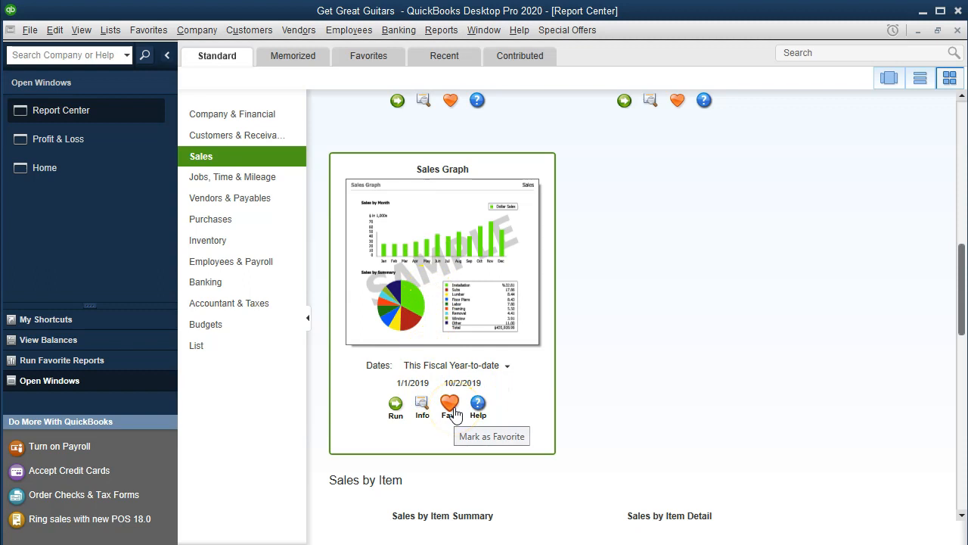
left_click(395, 405)
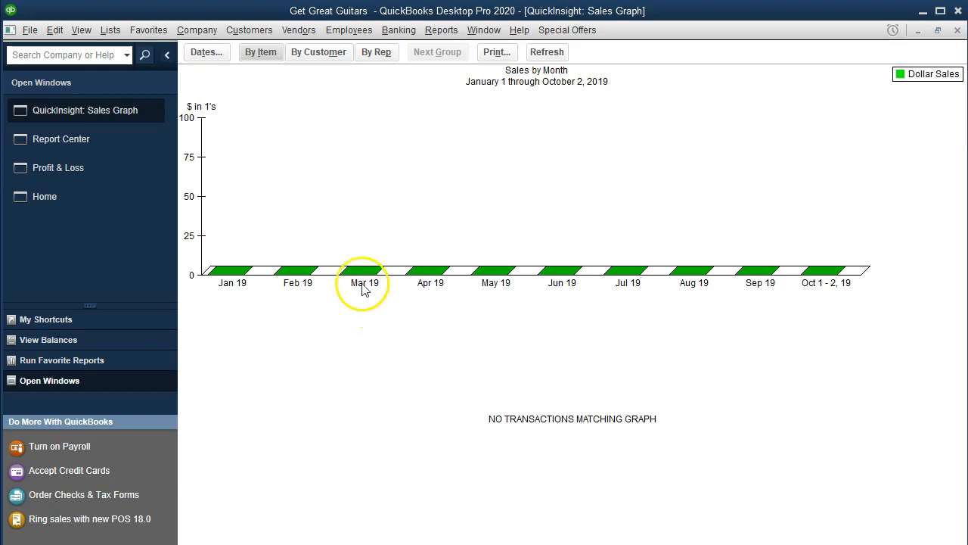
Step: Set the sales graph dates from 01/01/2020 to 02/29/2020
left_click(210, 60)
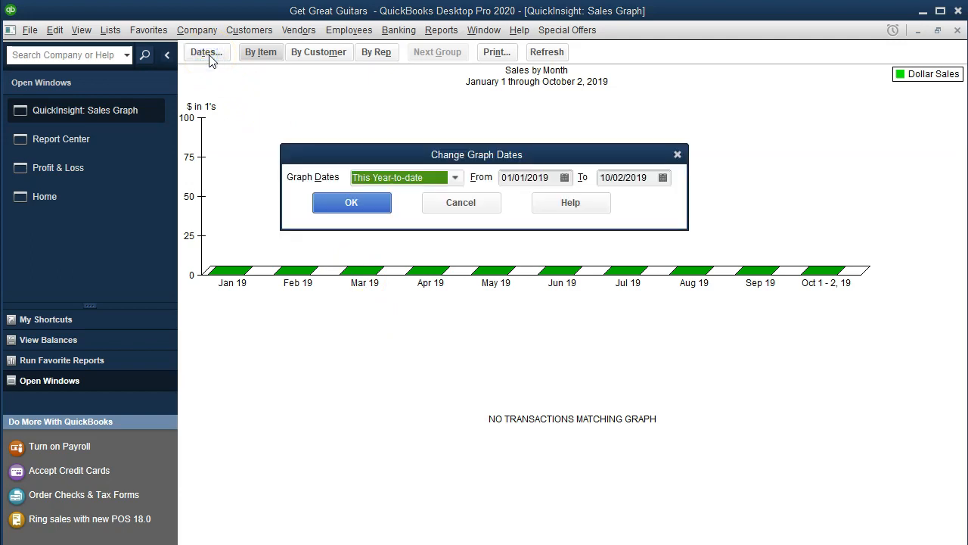
key("Tab")
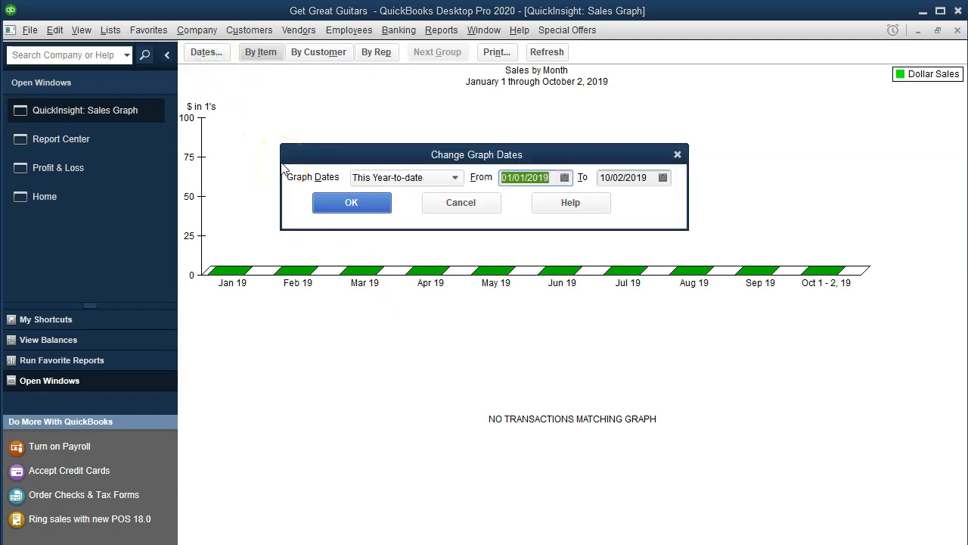
type("010120")
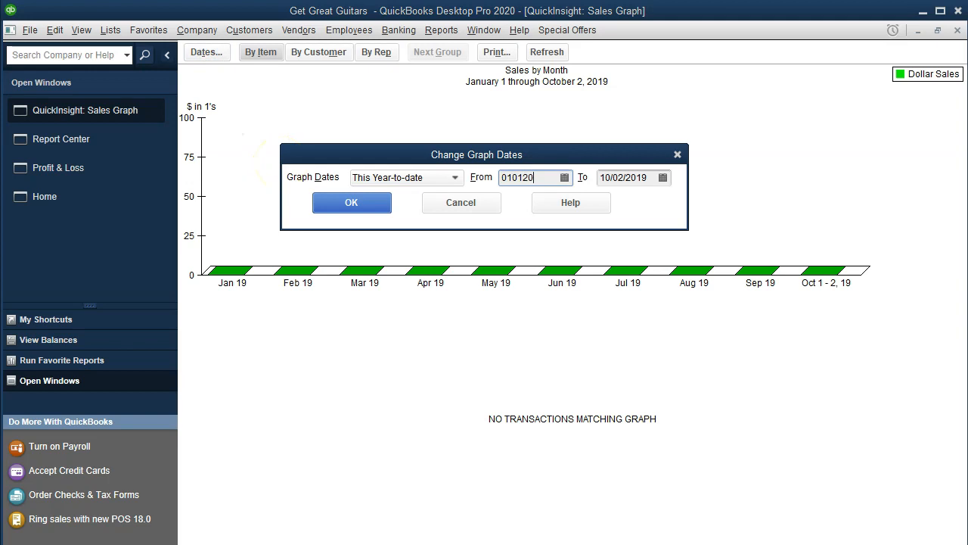
key("Tab")
type("022920")
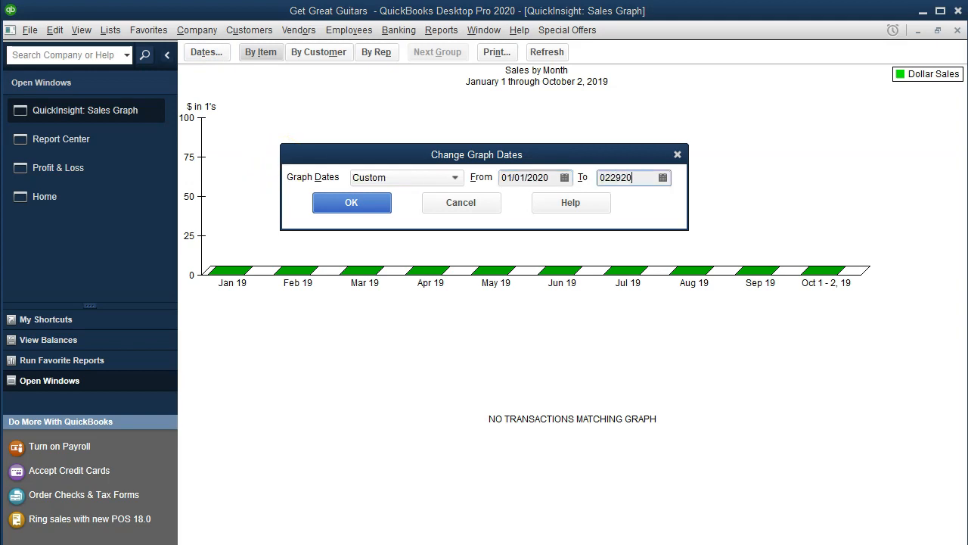
key("Tab")
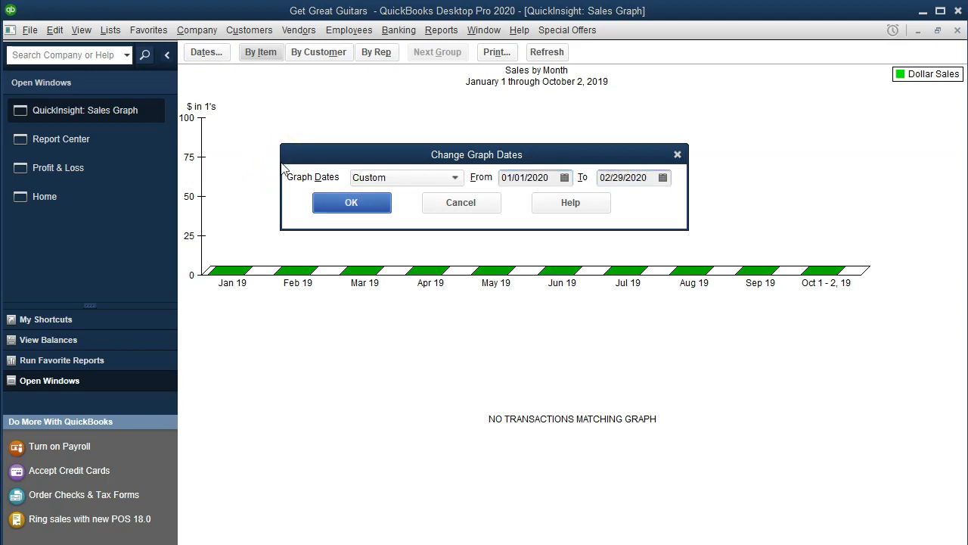
left_click(344, 204)
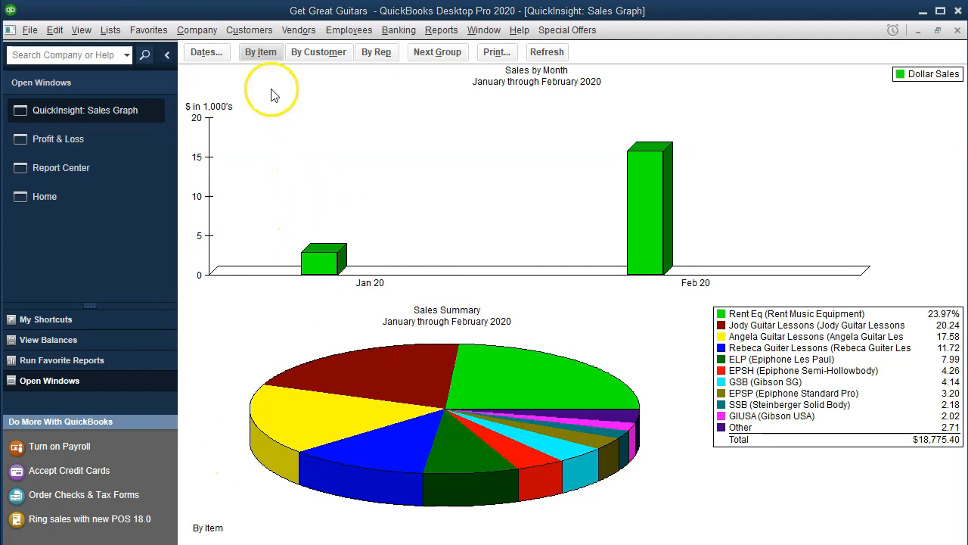
Step: View the sales summary pie chart by customer, and return it to the by-item breakdown
left_click(262, 62)
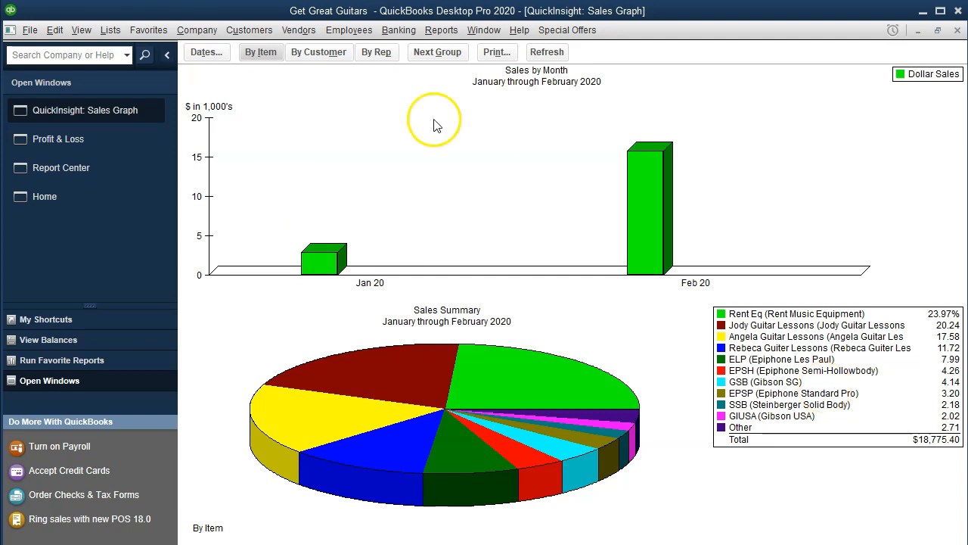
left_click(318, 62)
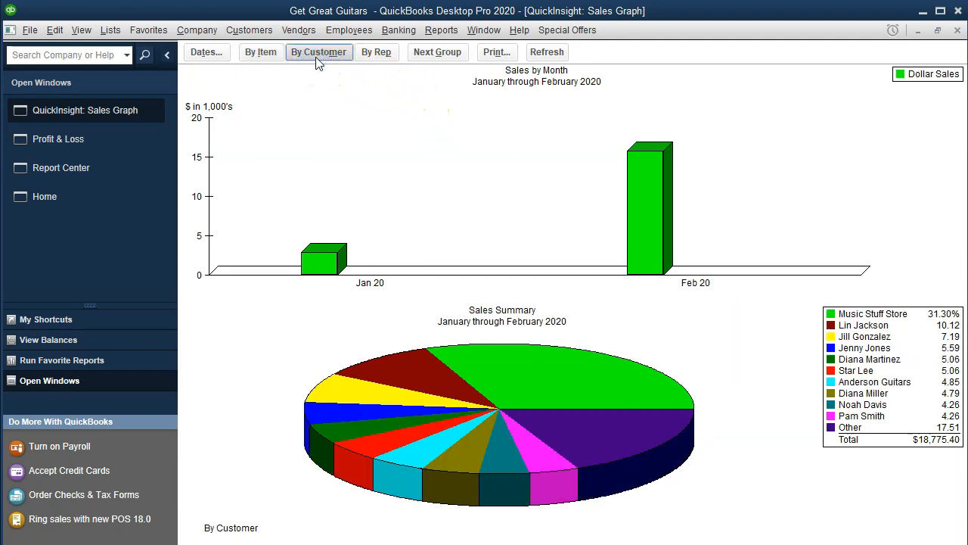
left_click(253, 58)
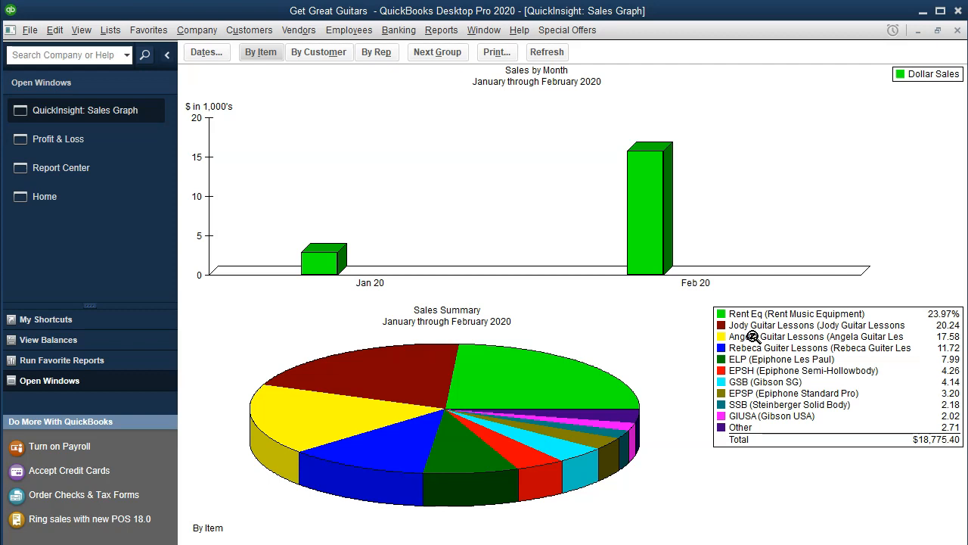
Step: Switch to Calculator and start a subtraction from the graph's sales total, 18775.4
left_click(625, 480)
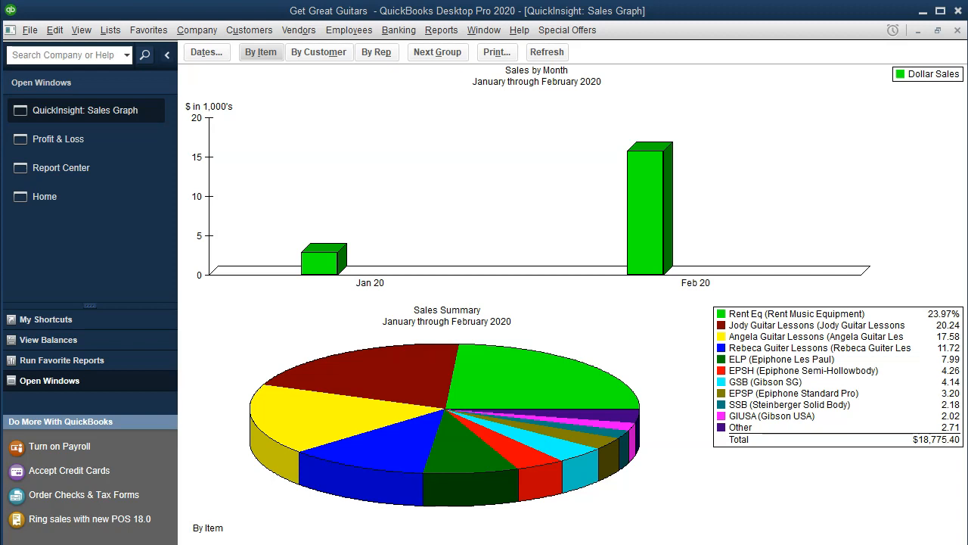
left_click_drag(967, 125, 430, 78)
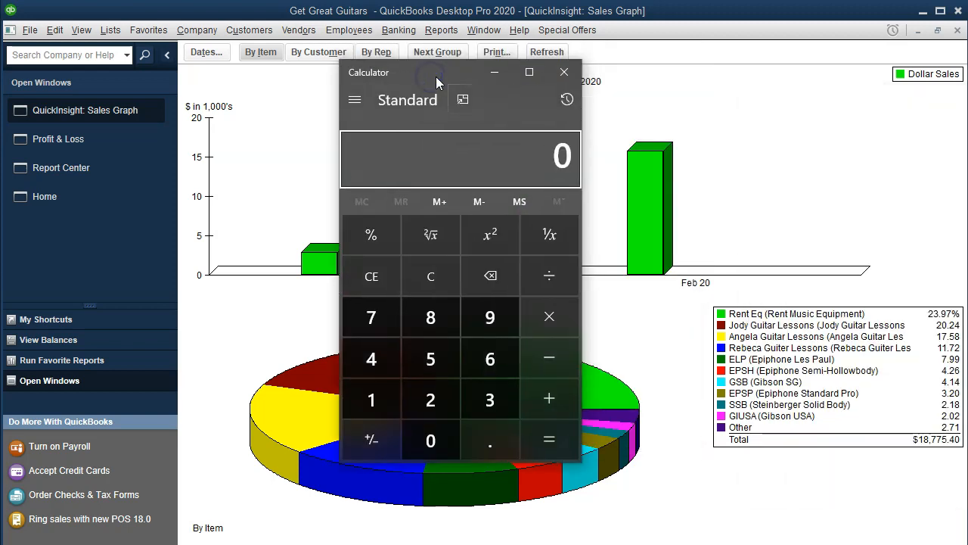
type("18775.4")
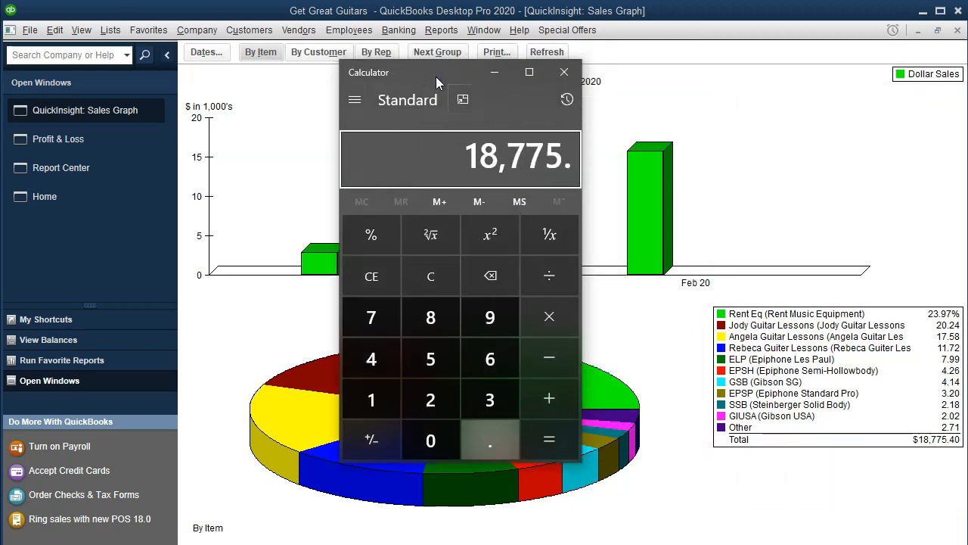
key("minus")
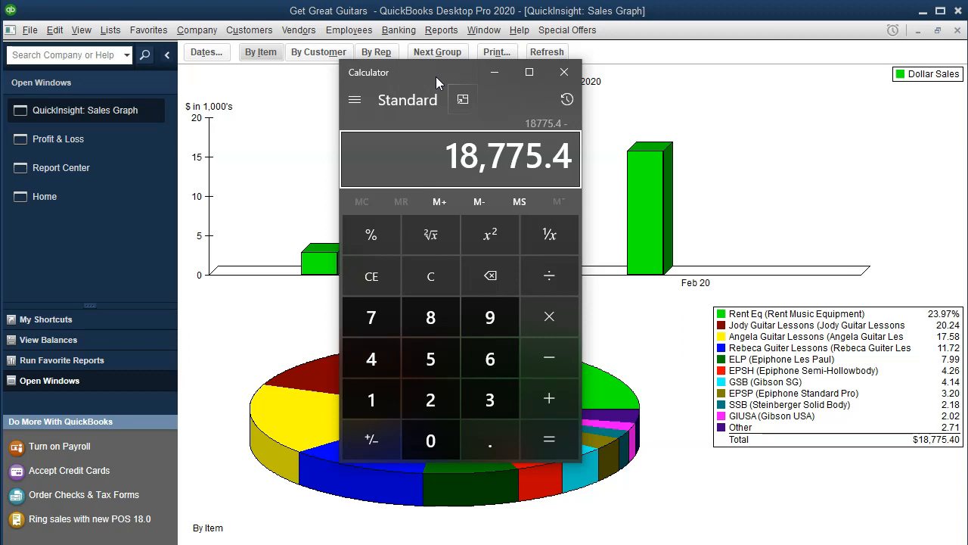
Step: Bring up the Profit & Loss report, subtract its total income of 19275.4 from the sales total in the calculator, and move the calculator away
left_click_drag(437, 62, 627, 90)
left_click(817, 88)
left_click(93, 144)
mouse_move(967, 170)
left_mouse_down()
mouse_move(429, 151)
mouse_move(259, 127)
left_mouse_up()
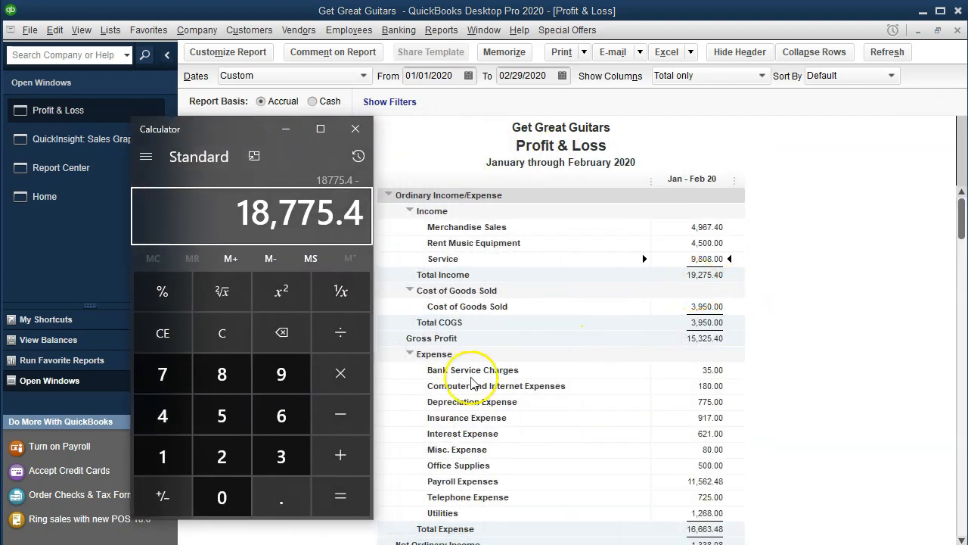
left_click(350, 421)
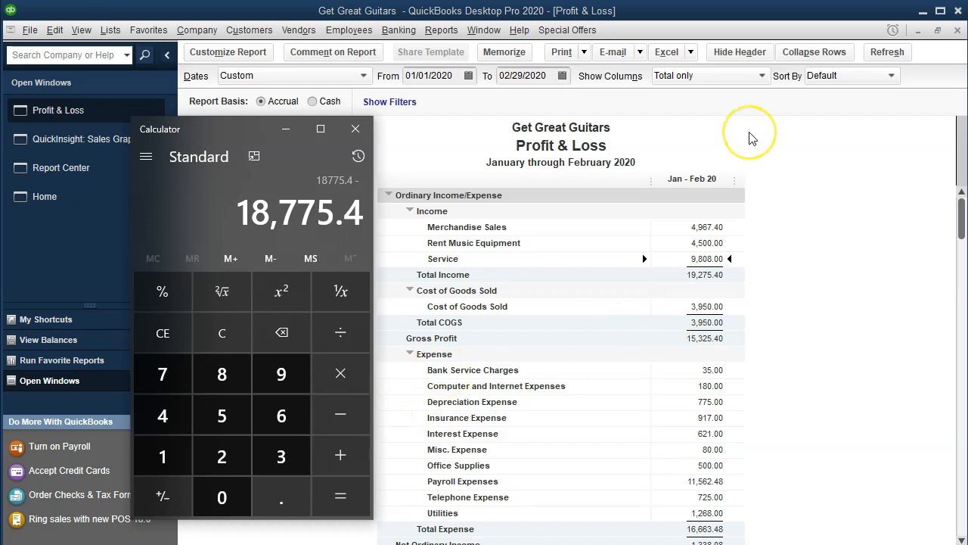
type("19275.4")
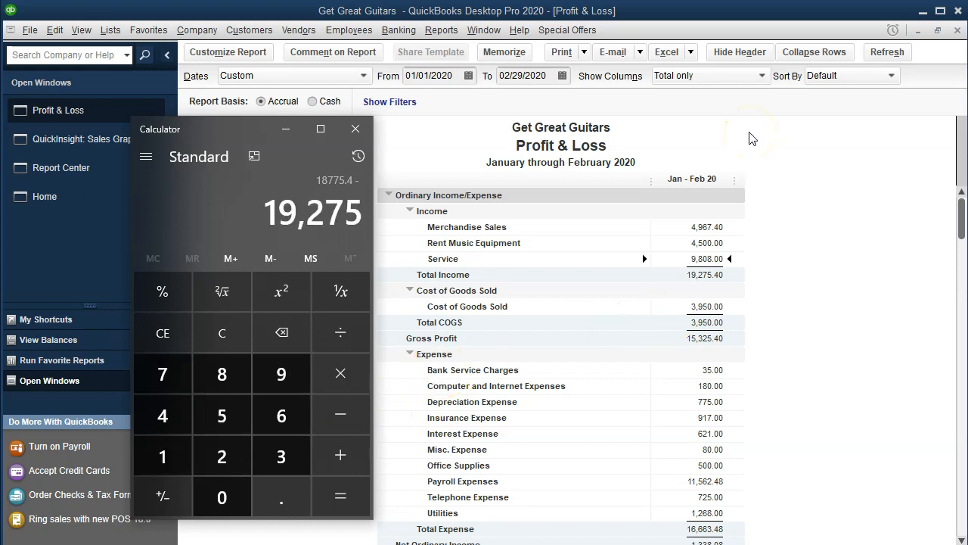
key("Return")
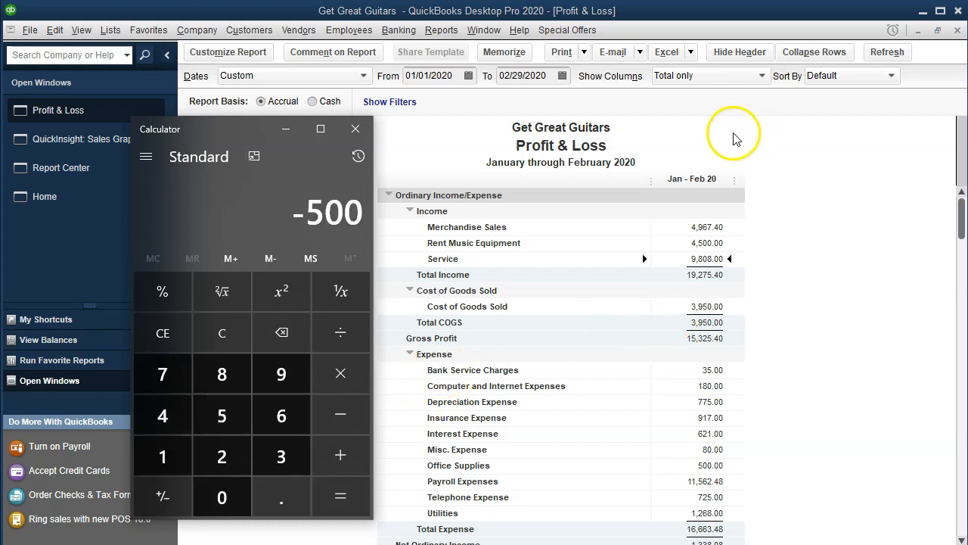
left_click_drag(198, 135, 967, 143)
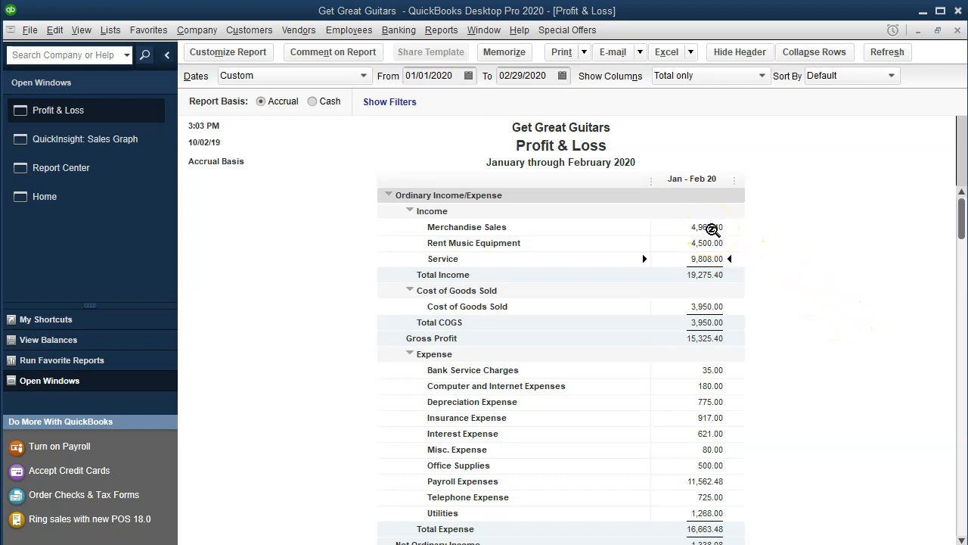
Step: Drill into the Merchandise Sales amount to inspect the 02/29/2020 general journal entry, and return to the Sales Graph
left_click(713, 228)
double_click(712, 227)
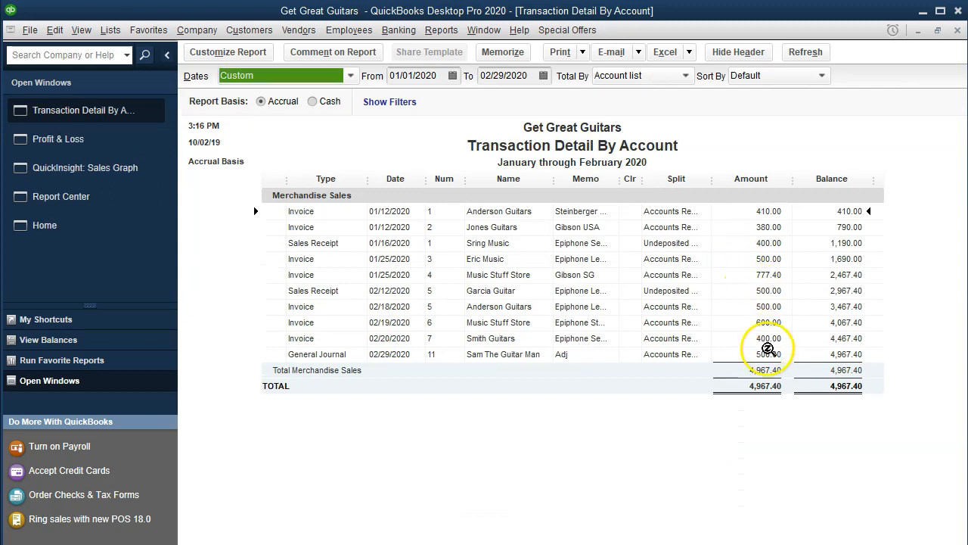
left_click(769, 355)
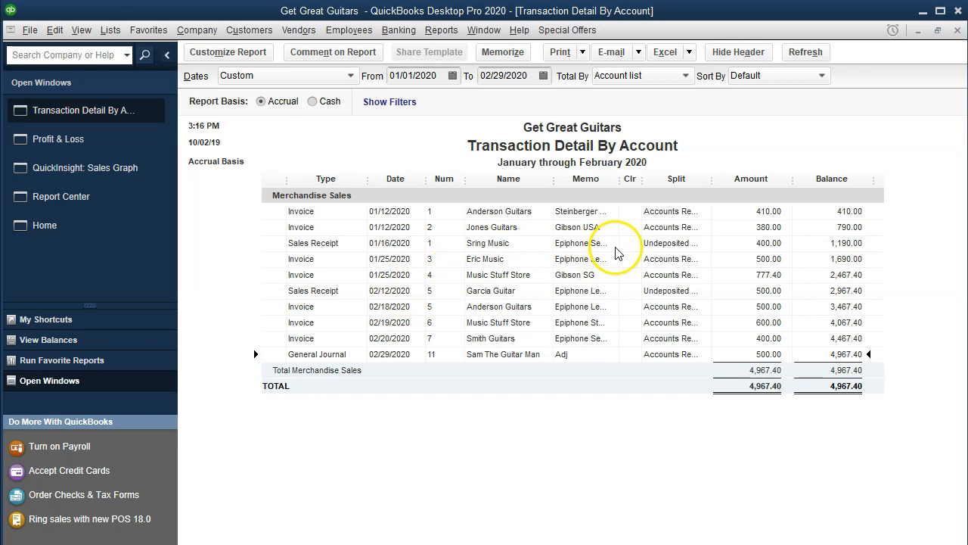
left_click(958, 29)
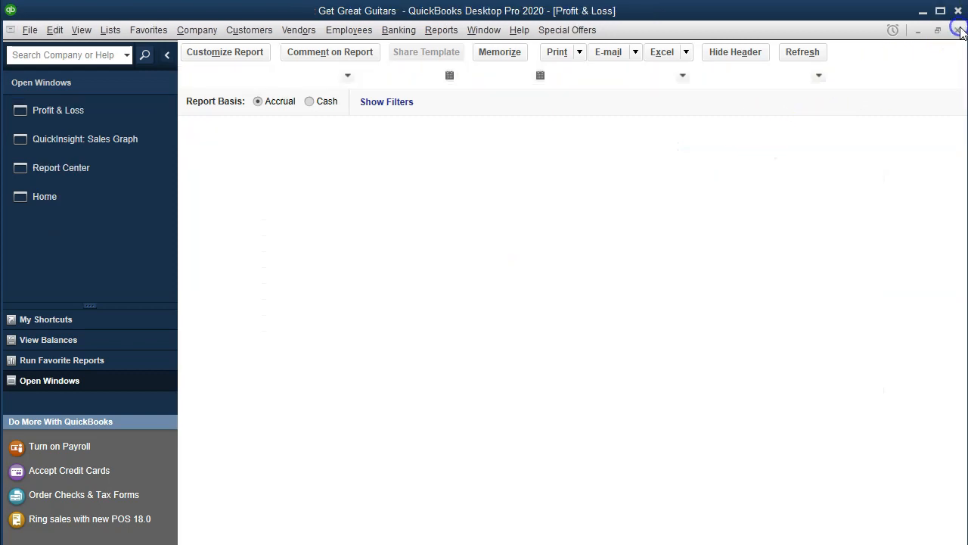
left_click(110, 141)
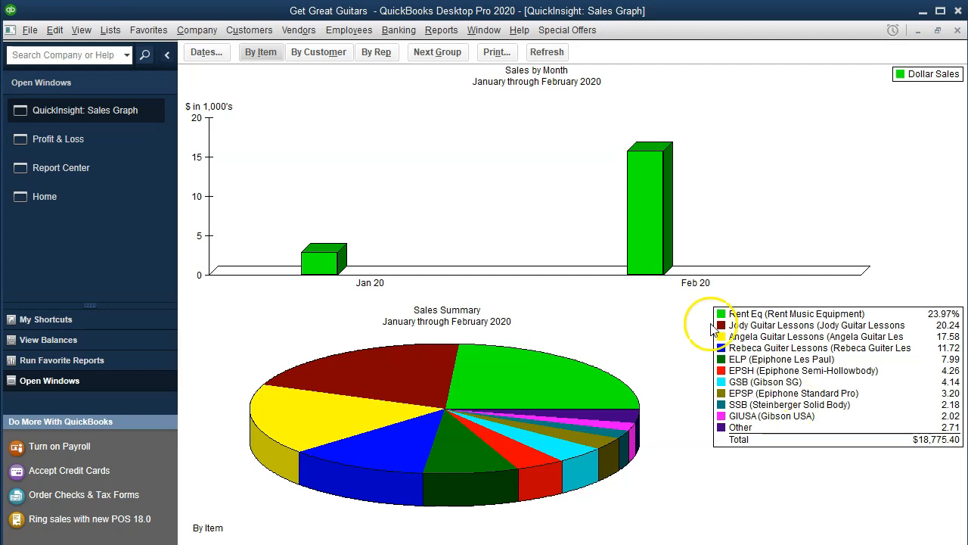
Step: Run the Sales by Item Summary report for 01/01/2020 to 02/29/2020
left_click(441, 30)
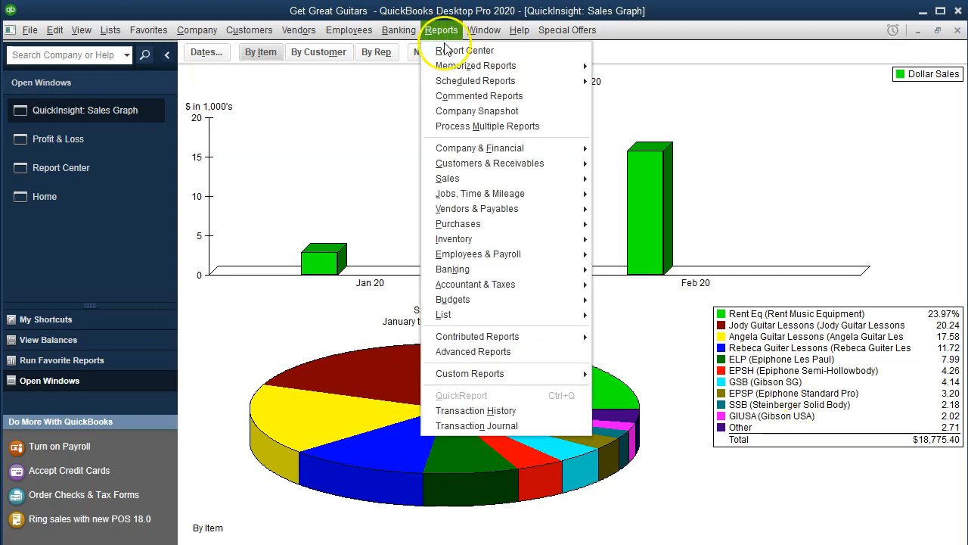
mouse_move(550, 189)
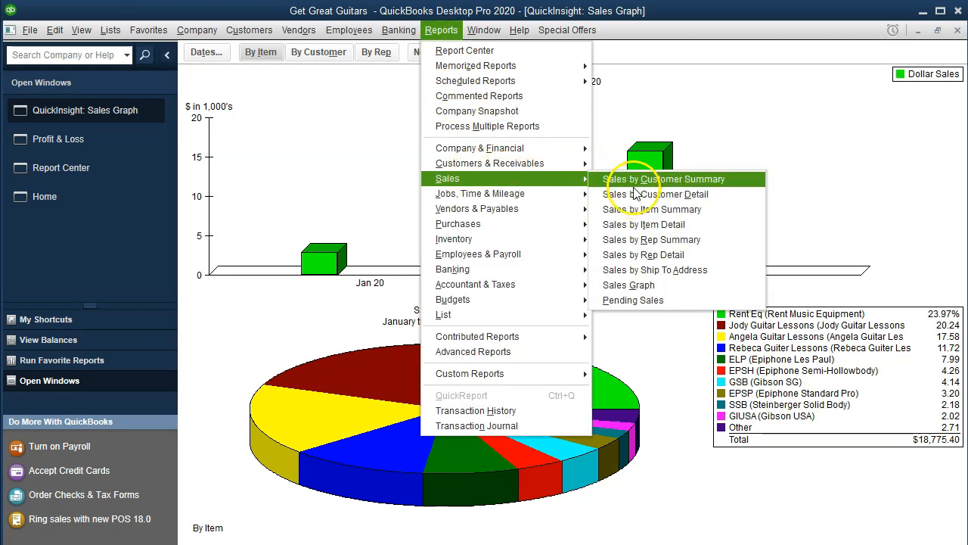
left_click(703, 215)
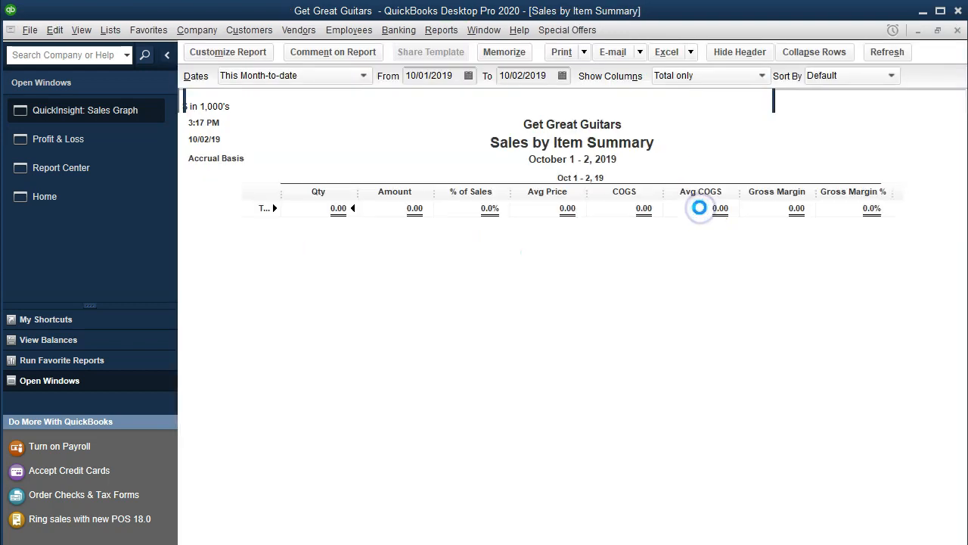
key("Tab")
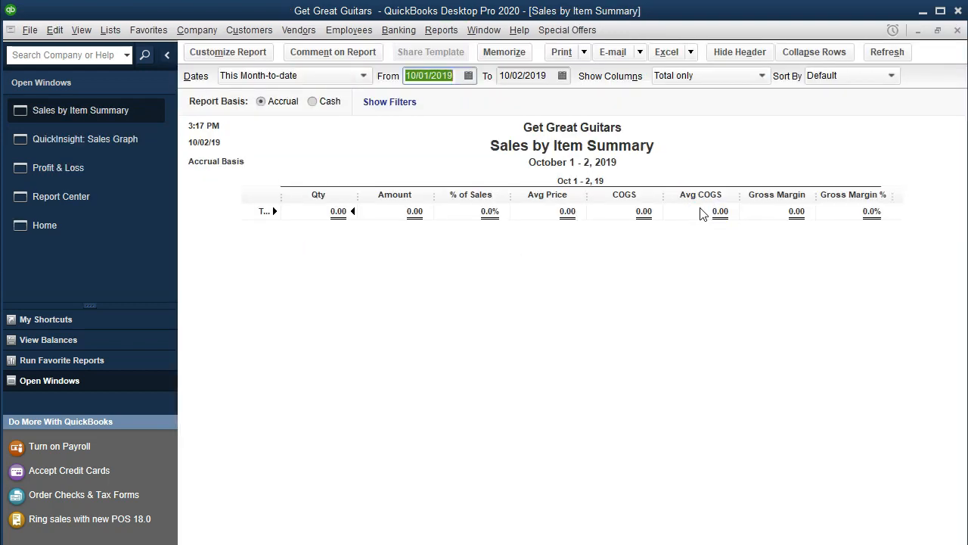
type("01/01/2020")
key("Tab")
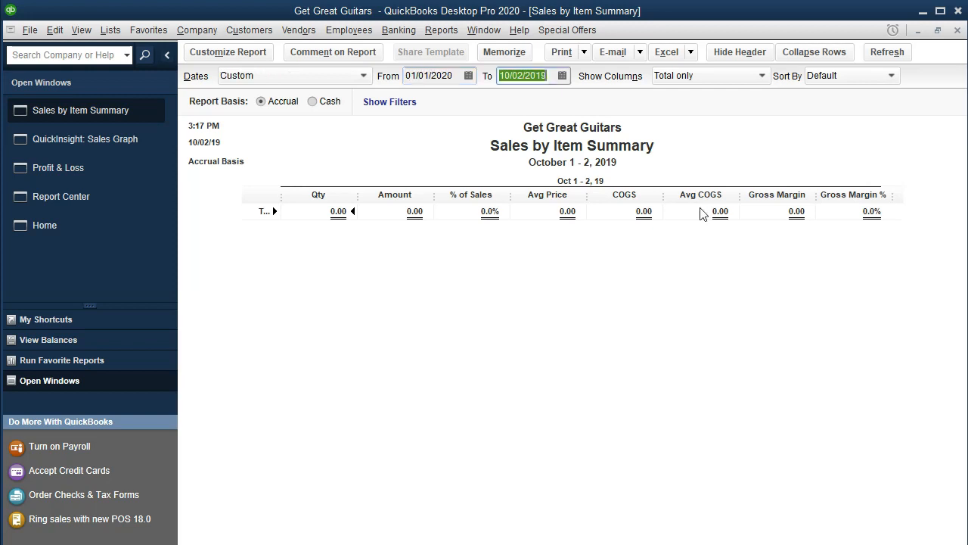
type("022920")
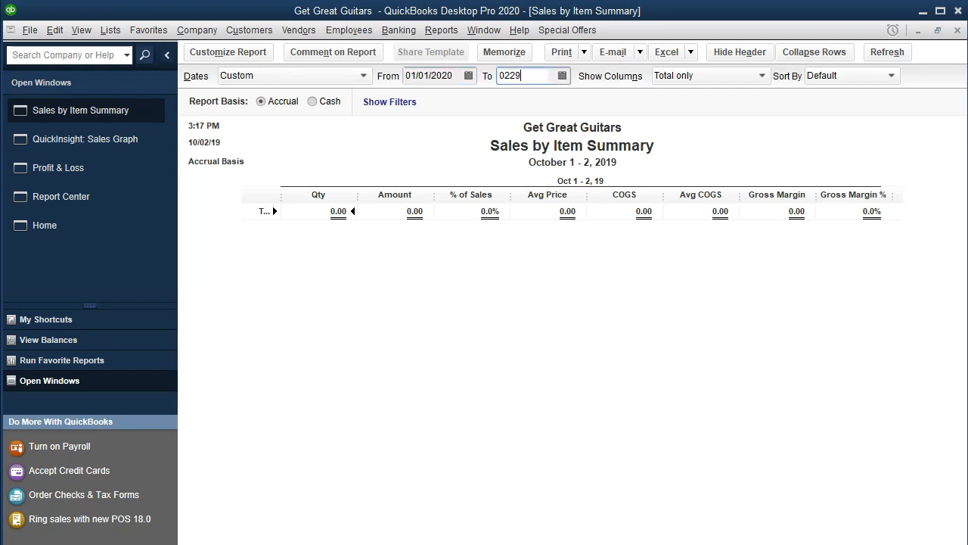
key("Tab")
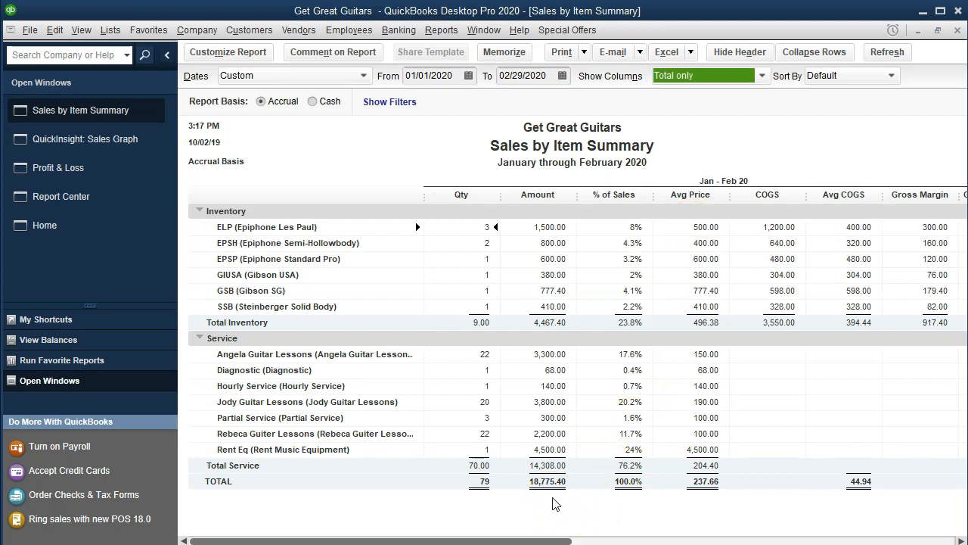
Step: Check the income lines on the Profit & Loss report, and go back to the Sales Graph
left_click(91, 168)
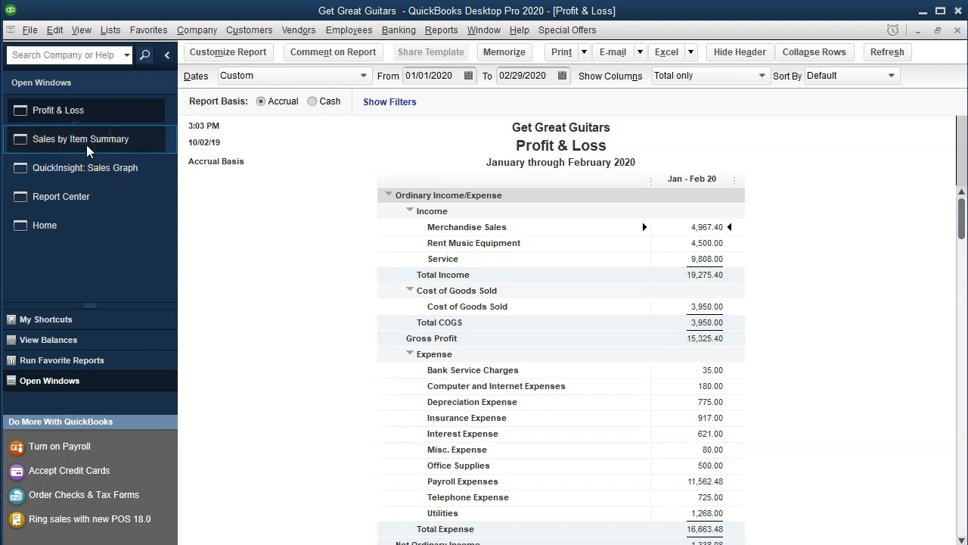
left_click(114, 169)
left_click(606, 370)
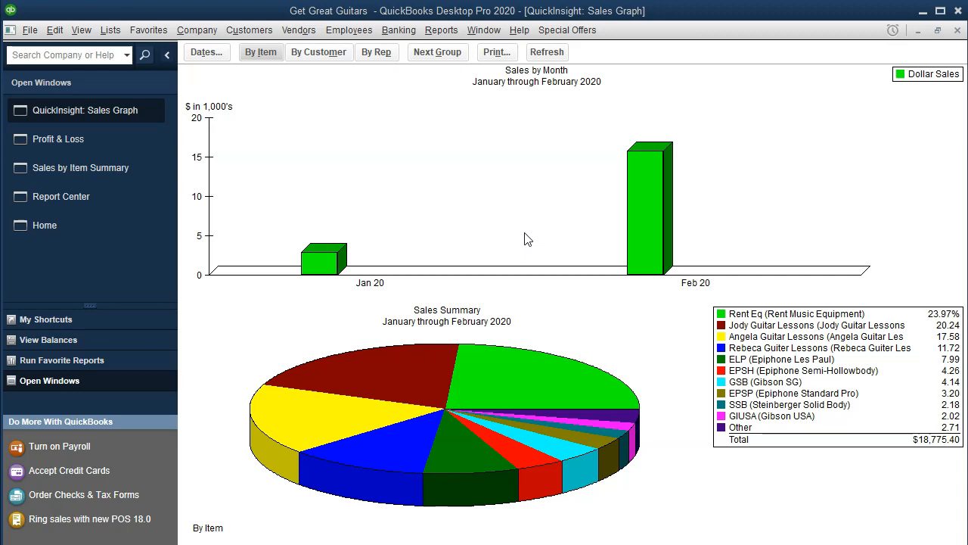
Step: Open the Item List to review the items and their income accounts, and close the list
left_click(110, 30)
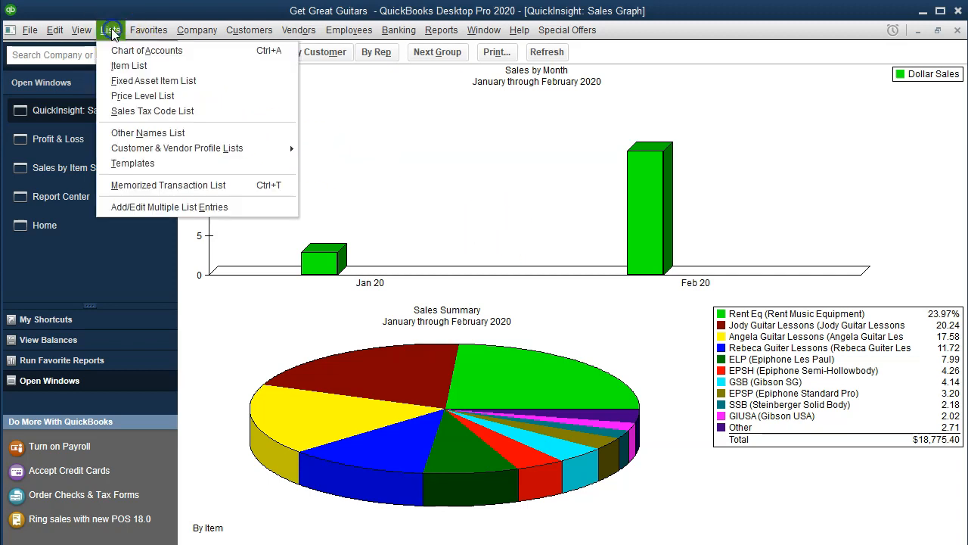
left_click(124, 63)
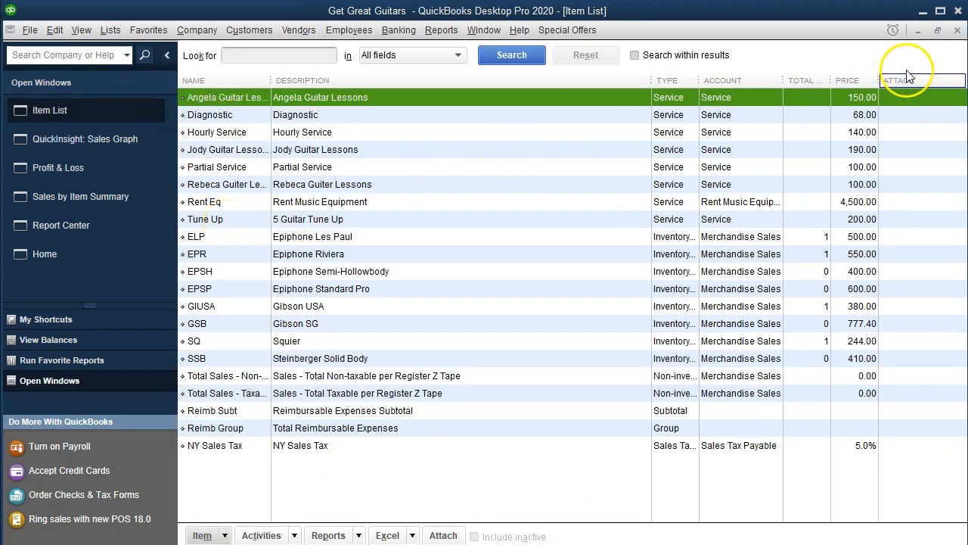
left_click(958, 31)
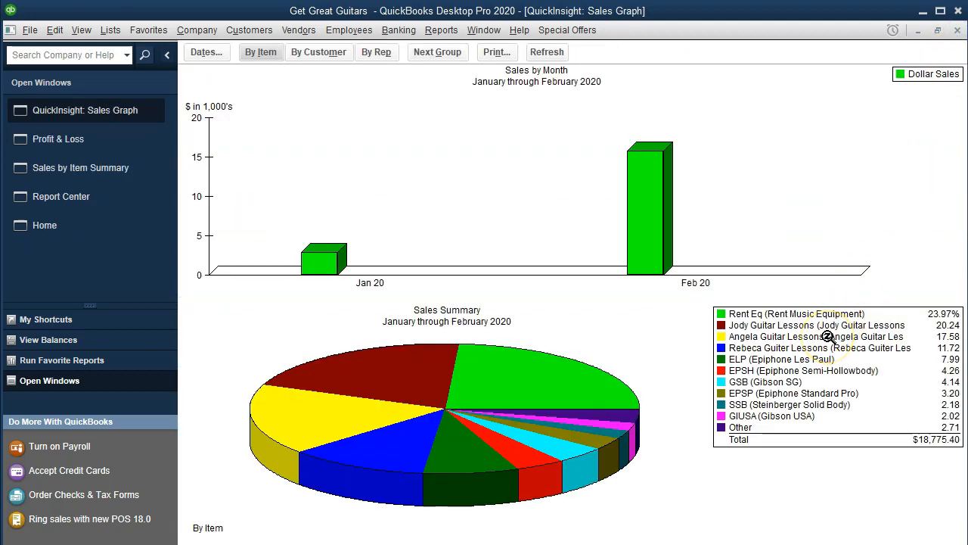
Step: Break down the graph's sales summary pie chart by customer
left_click(327, 63)
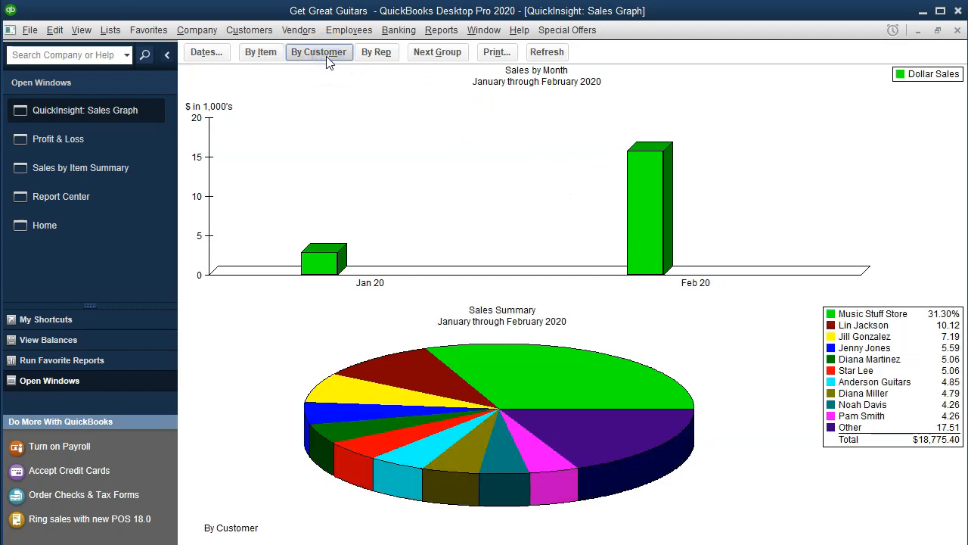
left_click(893, 448)
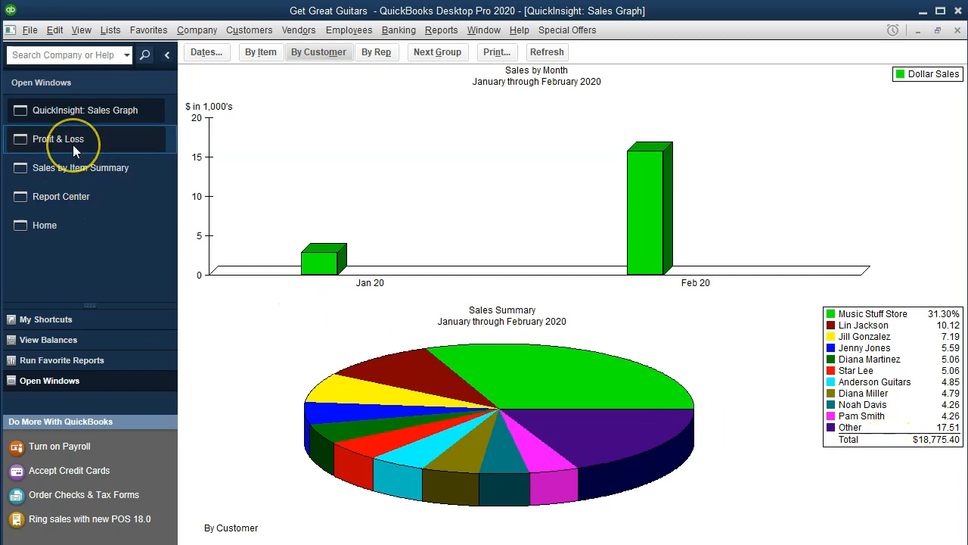
Step: Run the Sales by Customer Summary report for 01/01/2020 to 02/29/2020
left_click(433, 31)
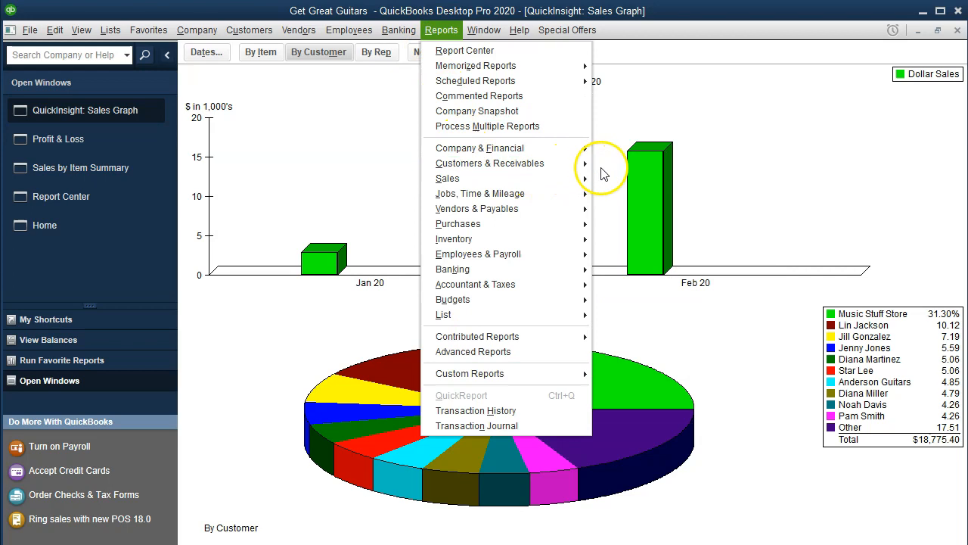
mouse_move(573, 164)
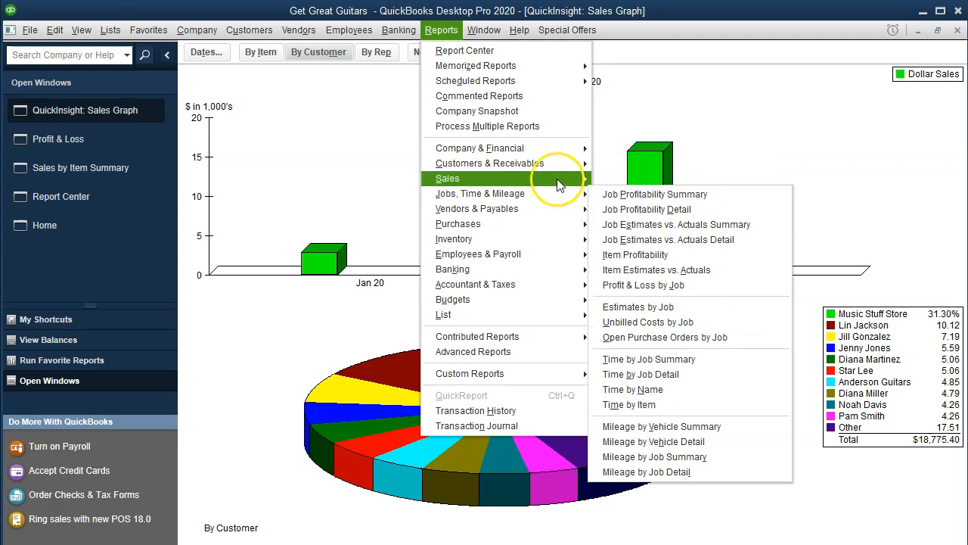
mouse_move(576, 181)
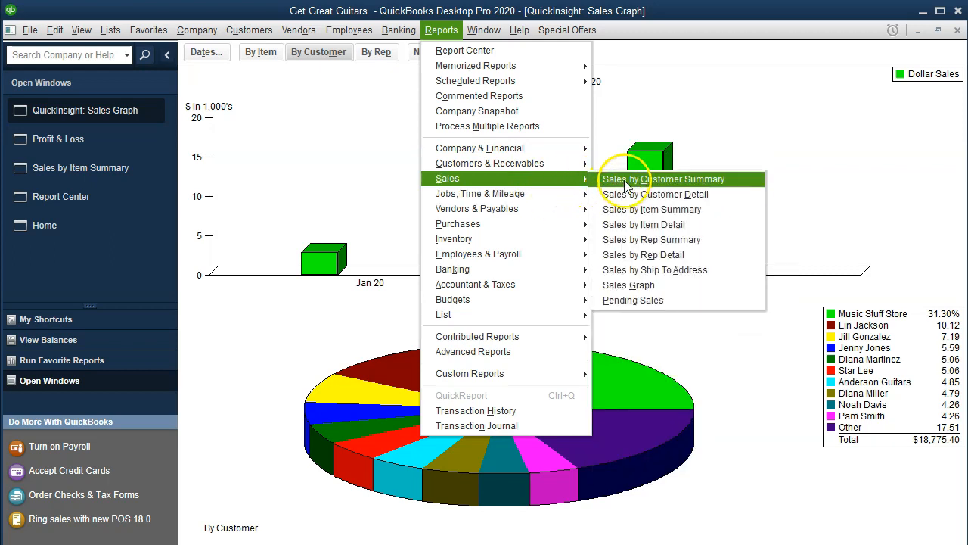
left_click(733, 180)
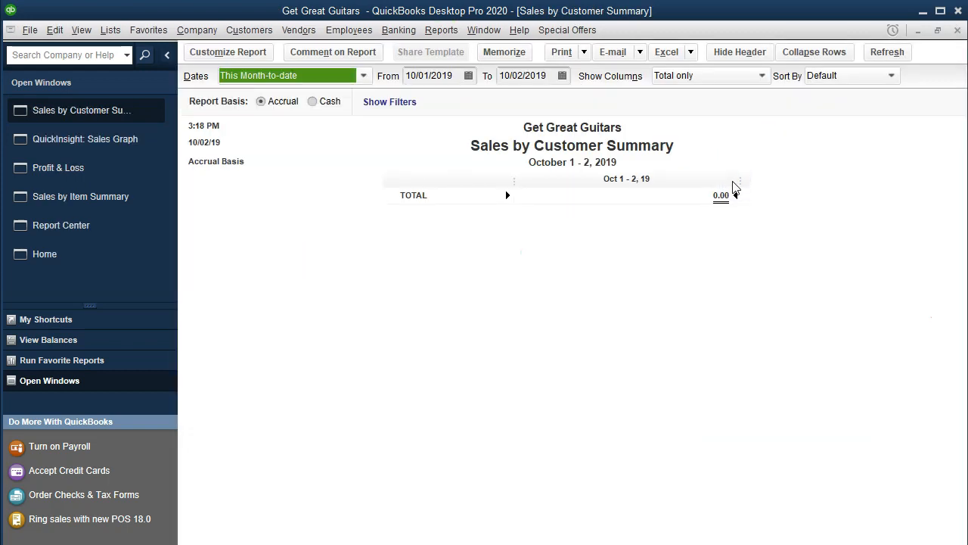
key("Tab")
type("01/01/20")
key("Tab")
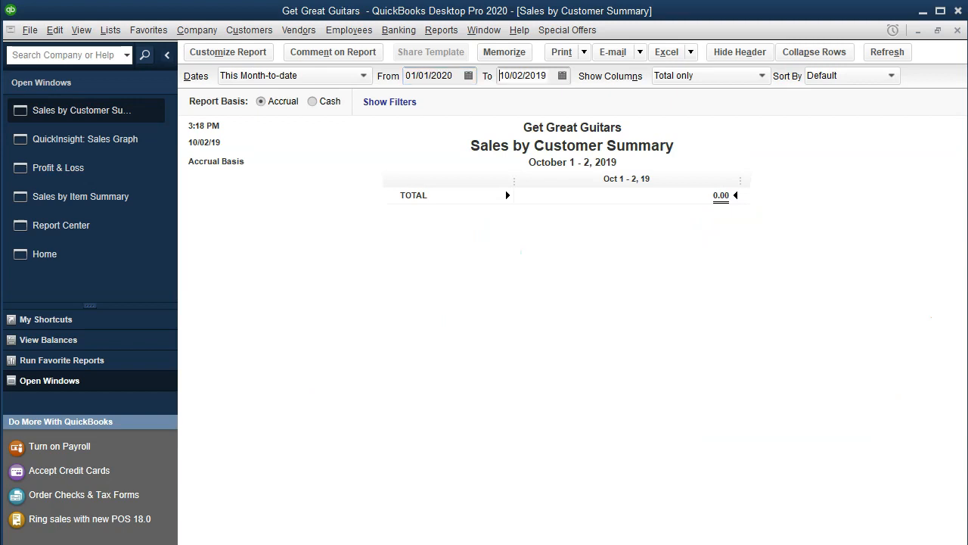
type("022920")
key("Tab")
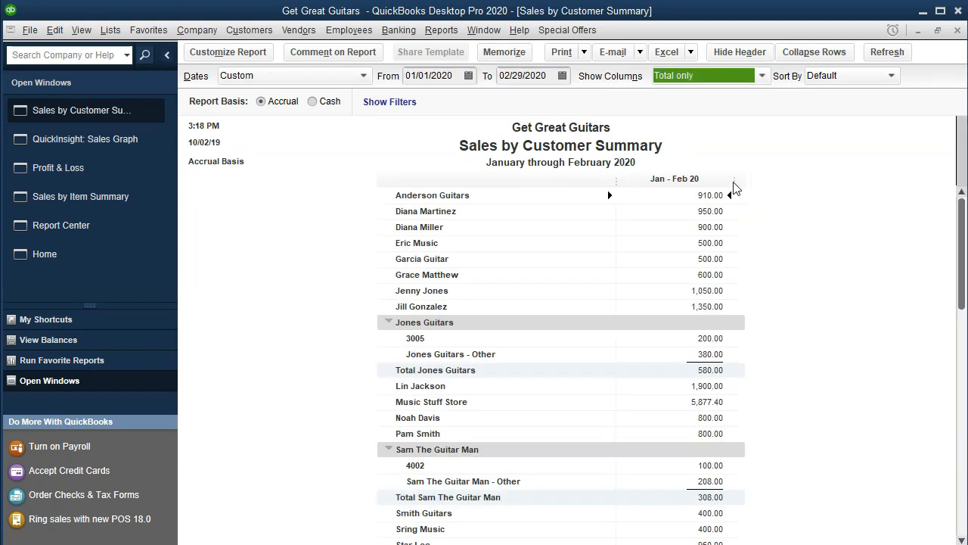
Step: Check the grand total at the end of the customer summary, and return to the Sales Graph
scroll(750, 329, "down", 1)
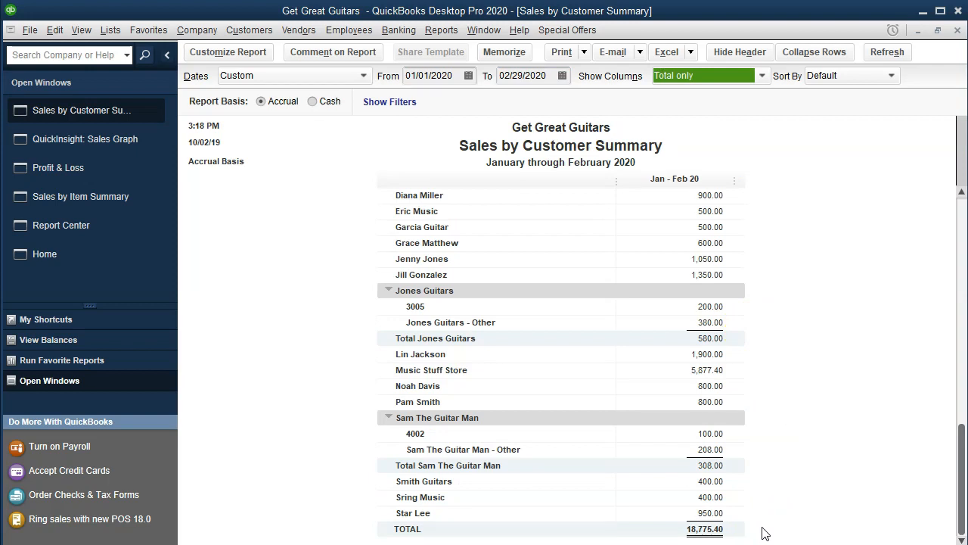
left_click(758, 534)
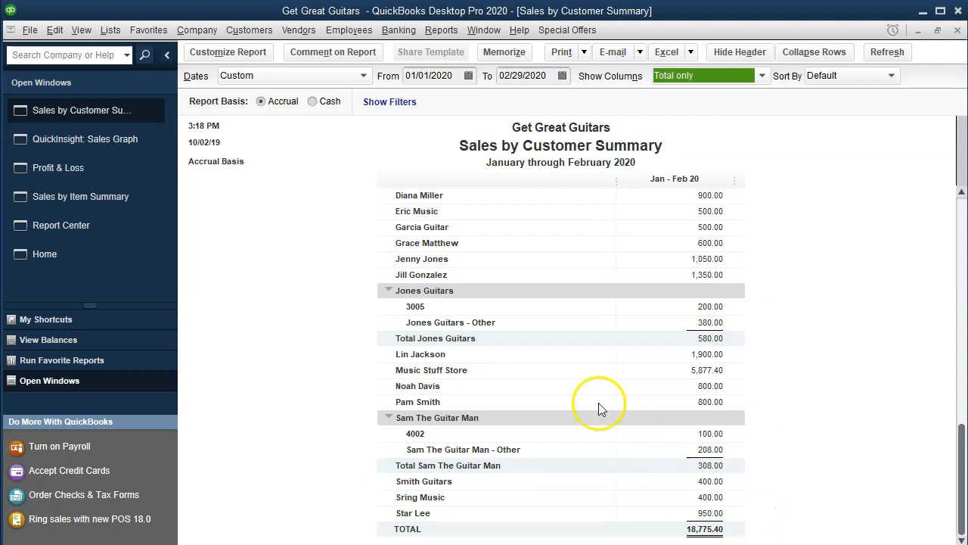
left_click(126, 145)
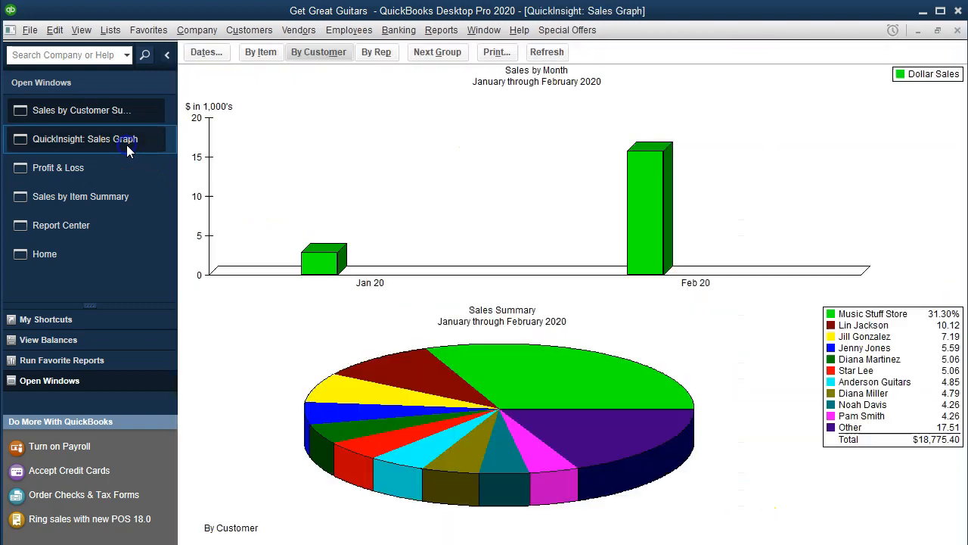
left_click(517, 314)
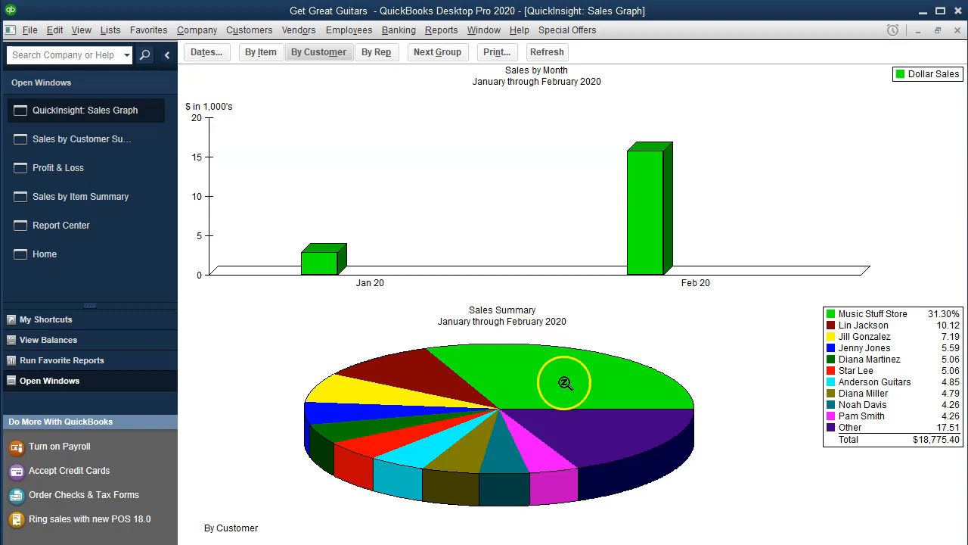
Step: Switch to PowerPoint and bring up the Presentation1 file with its blank second slide
mouse_move(708, 544)
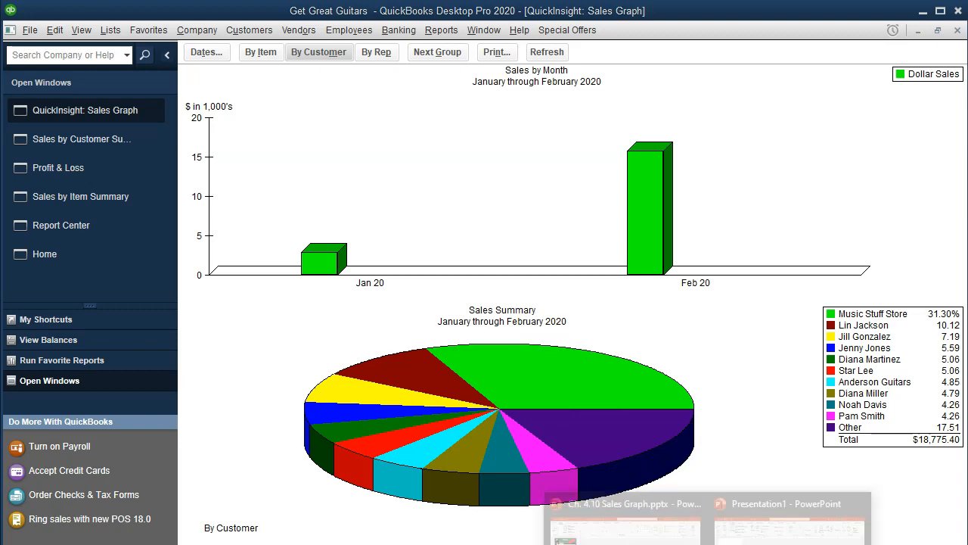
left_click(787, 522)
left_click(119, 152)
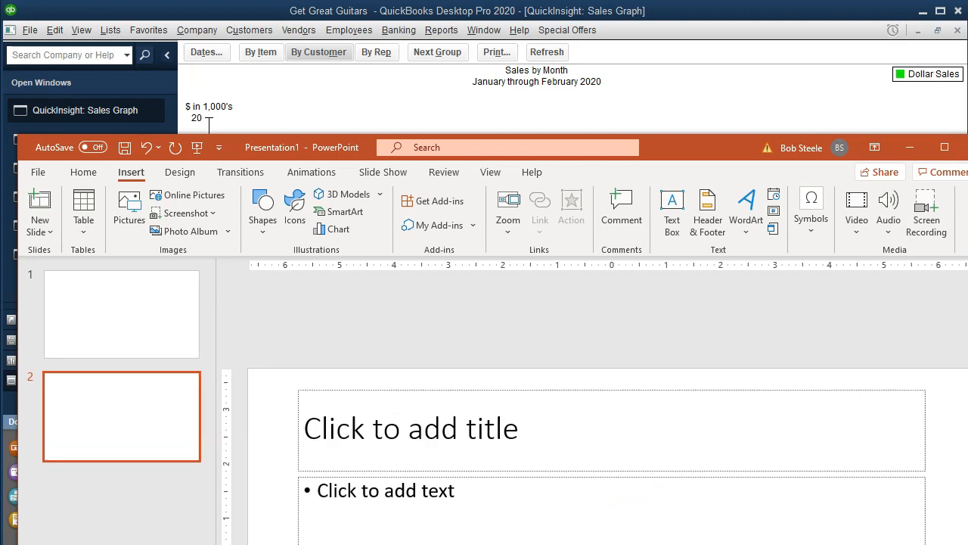
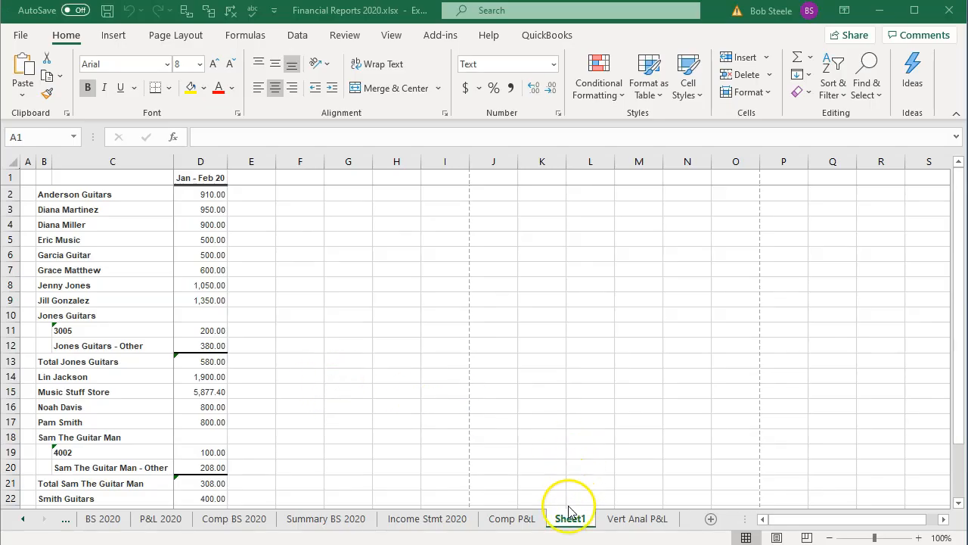
Step: Move Sheet1 behind the Vert Anal P&L sheet and show it in Page Layout view with the window split removed
left_click(570, 522)
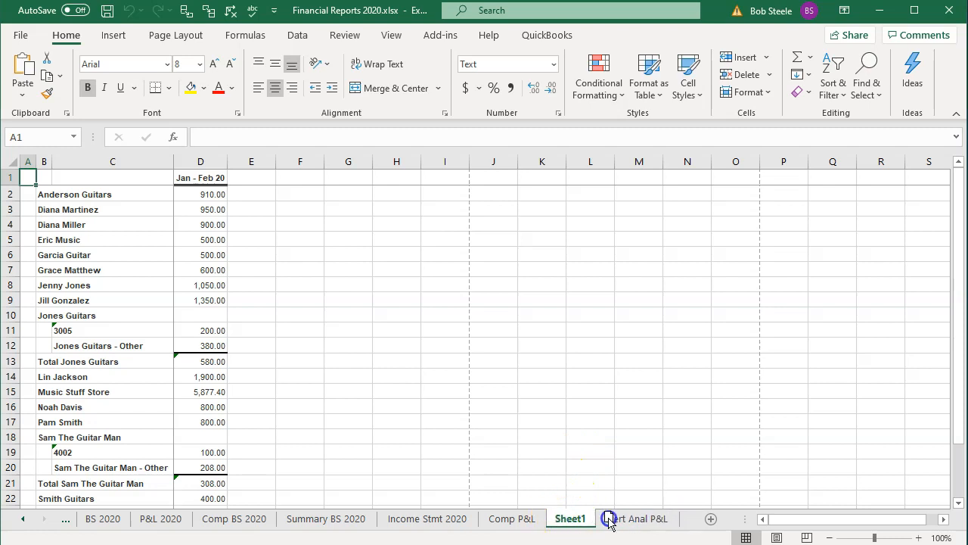
left_click_drag(683, 524, 685, 527)
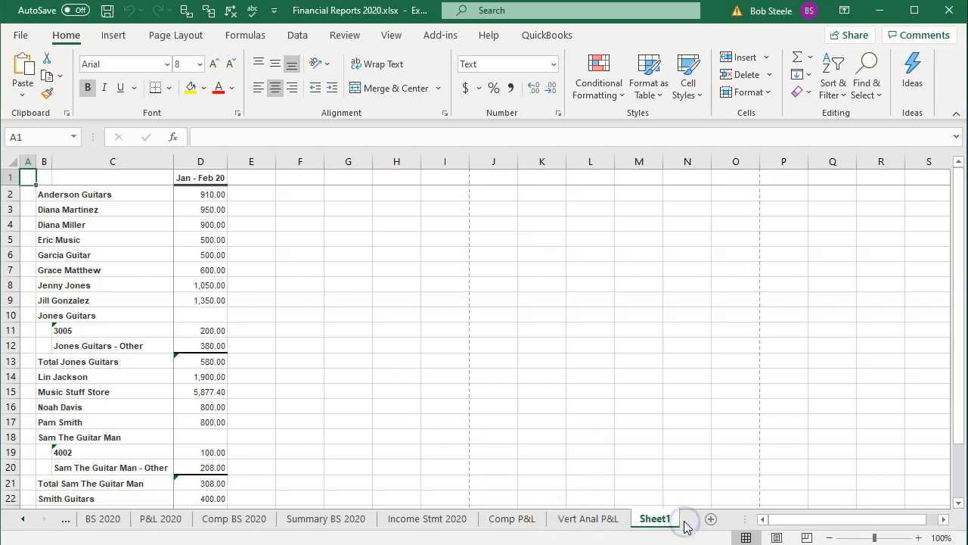
left_click(777, 536)
left_click(451, 306)
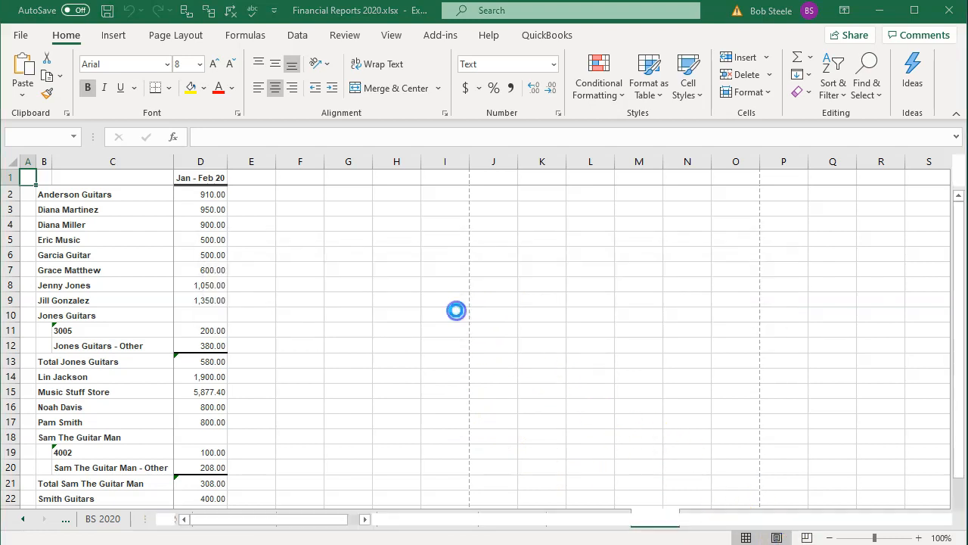
left_click(380, 37)
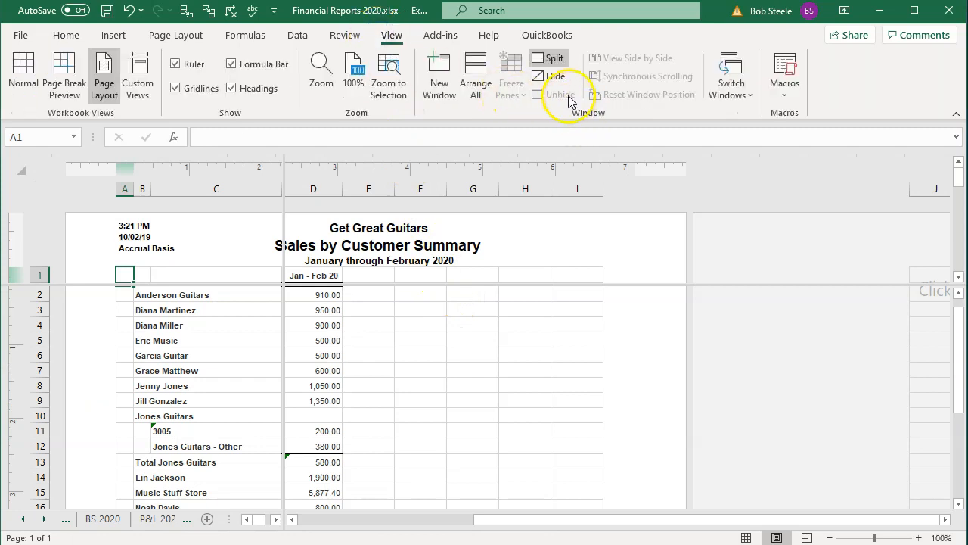
left_click(553, 59)
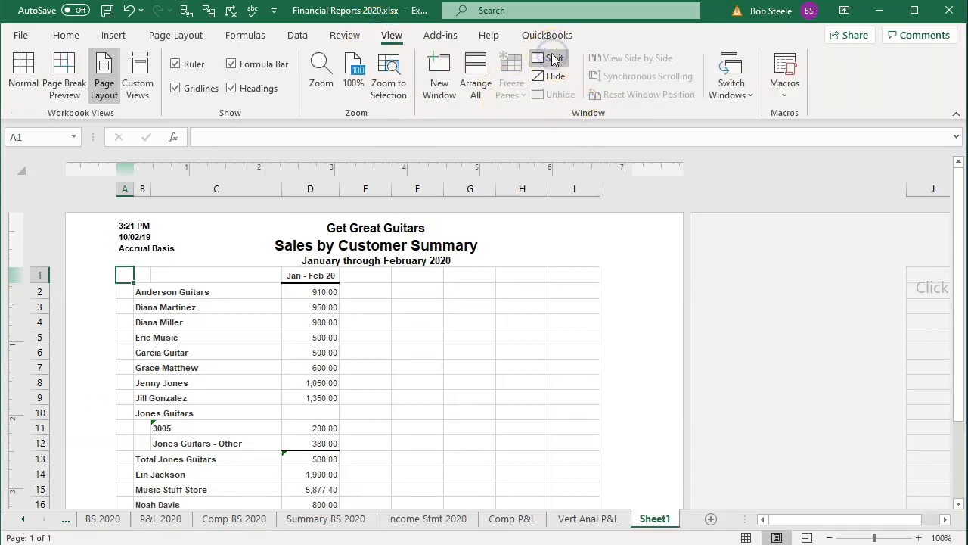
Step: Rename Sheet1 as "Sals Graph" and return the sheet to Normal view
double_click(649, 518)
type("S")
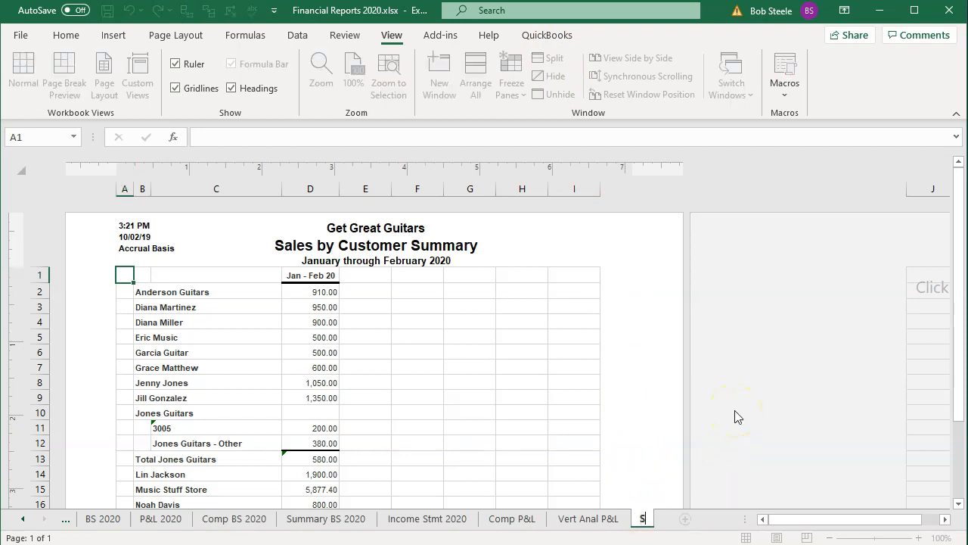
type("als Graph")
left_click(614, 389)
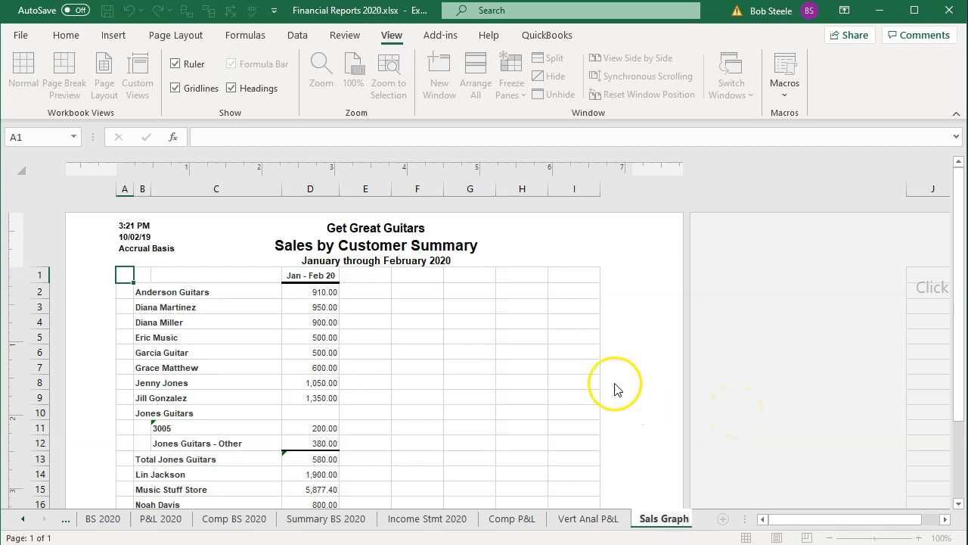
left_click(574, 368)
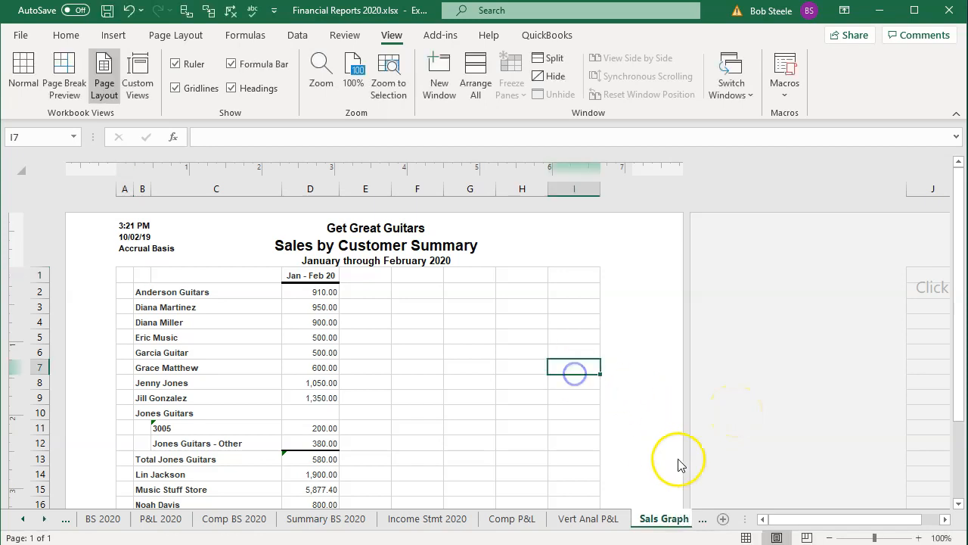
left_click(747, 537)
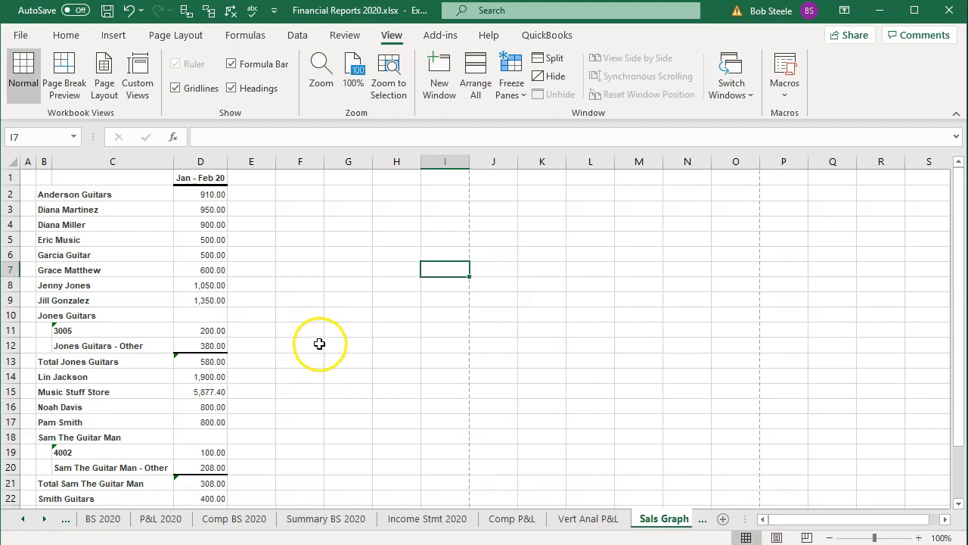
Step: Examine the customer amounts in column D and the formula behind the TOTAL in row 25
left_click(201, 194)
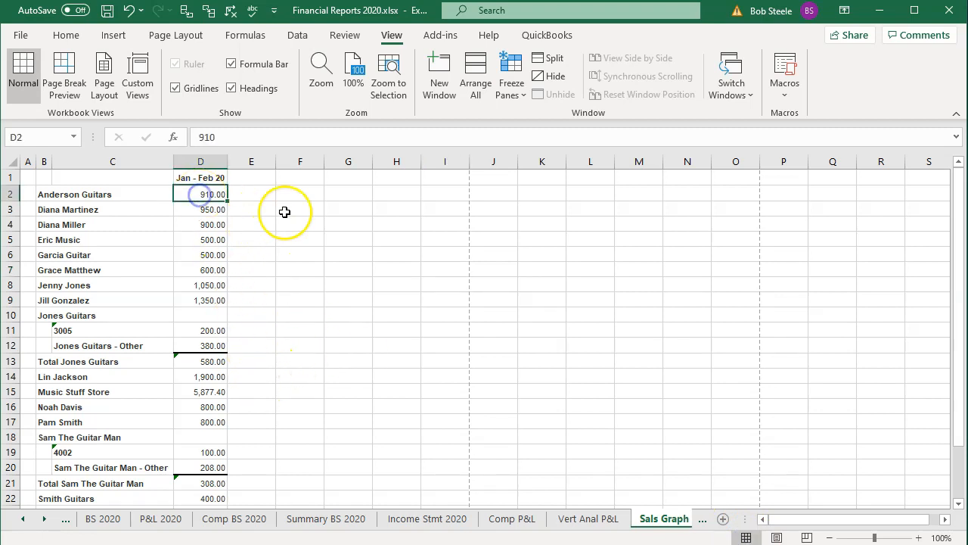
key("Down")
key("Down")
key("Down")
key("Down")
key("Down")
key("Down")
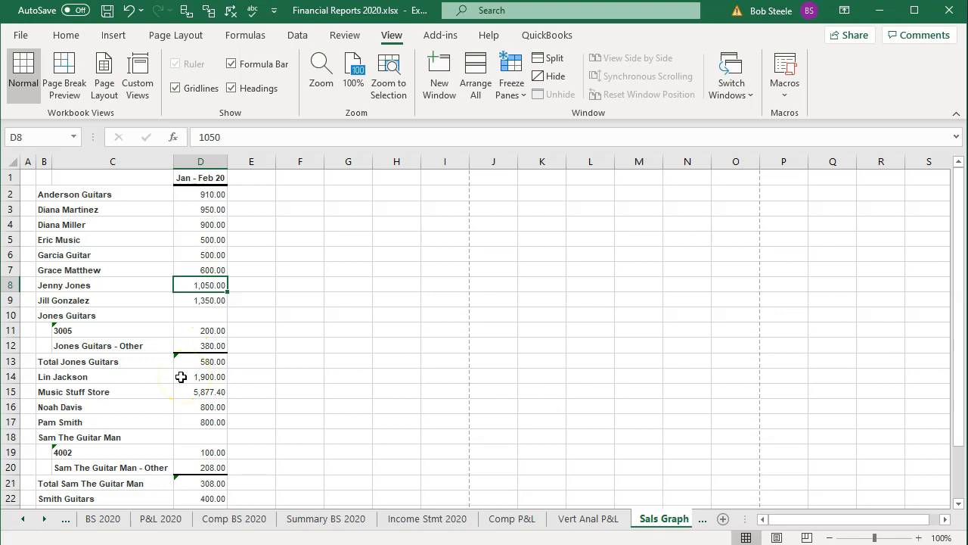
scroll(181, 377, "down", 5)
left_click(199, 315)
double_click(203, 312)
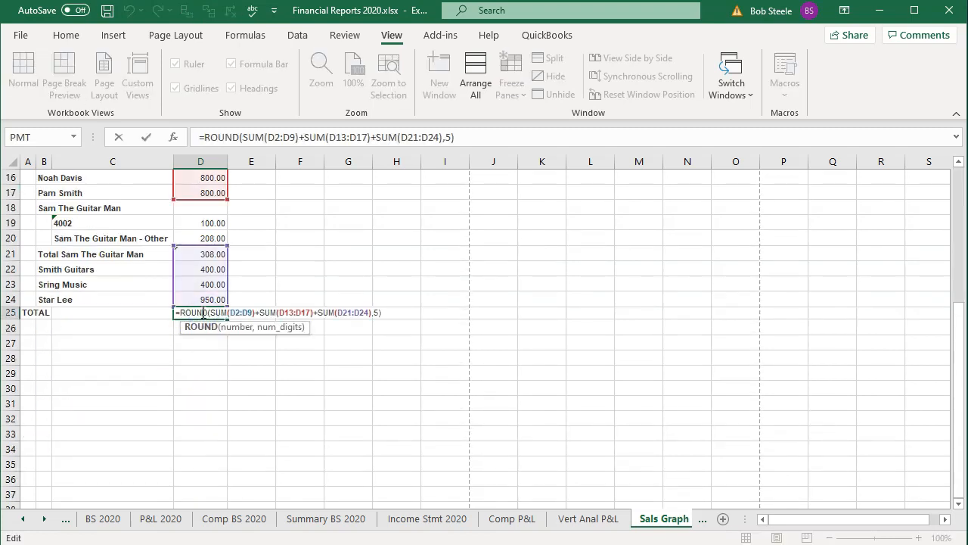
key("Return")
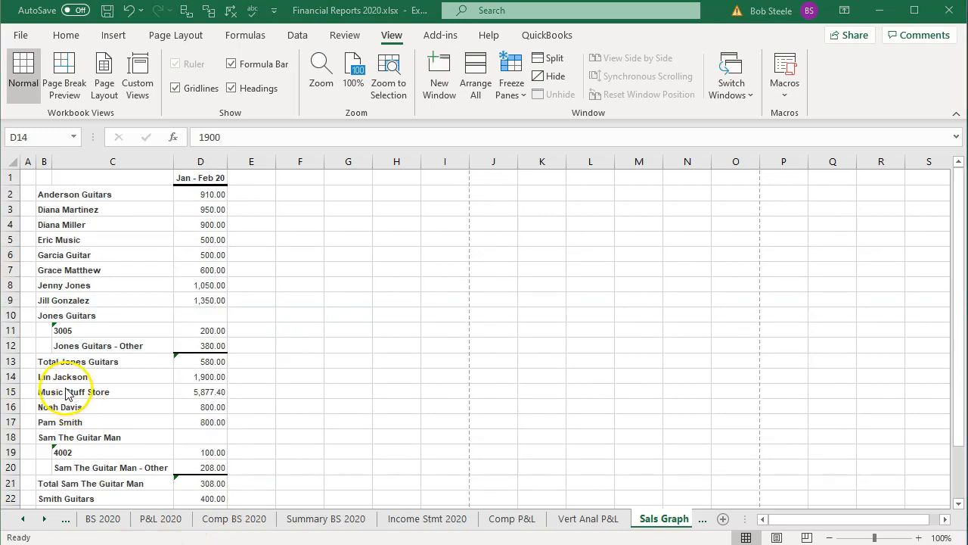
key("ctrl+z")
Step: Check the Total Jones Guitars subtotal and enter 580 as the amount for Jones Guitars in D10
left_click(187, 398)
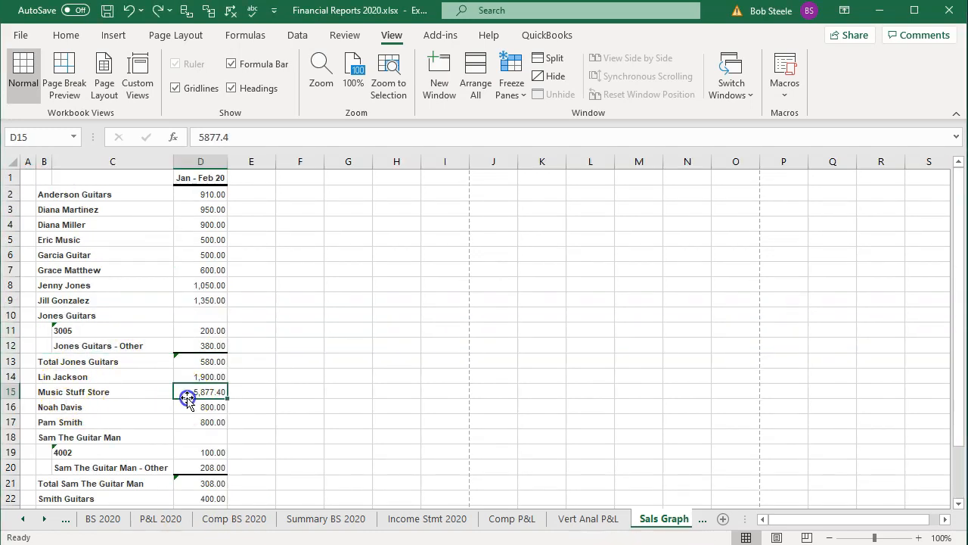
left_click(189, 361)
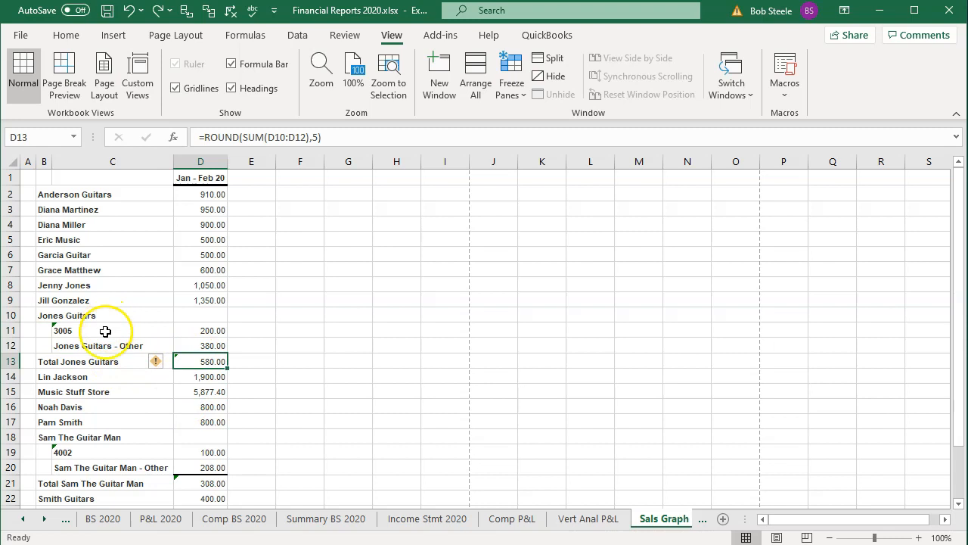
left_click(204, 316)
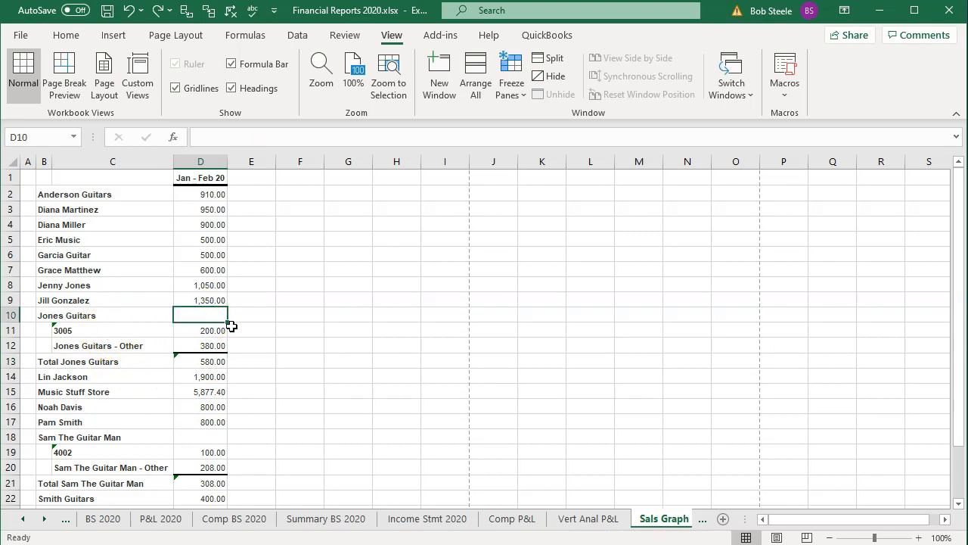
type("580")
key("Return")
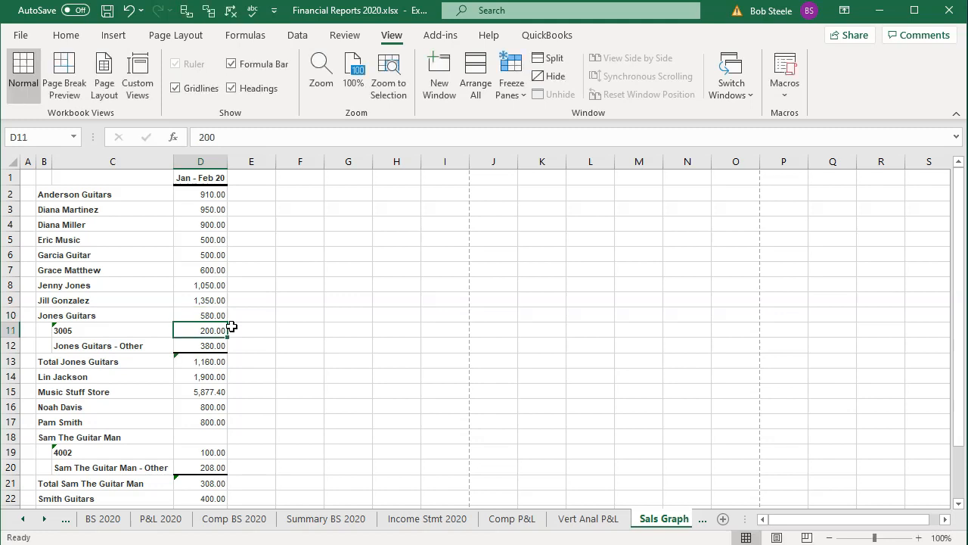
Step: Delete rows 11 to 13, which hold the Jones Guitars job lines and subtotal
left_click(15, 329)
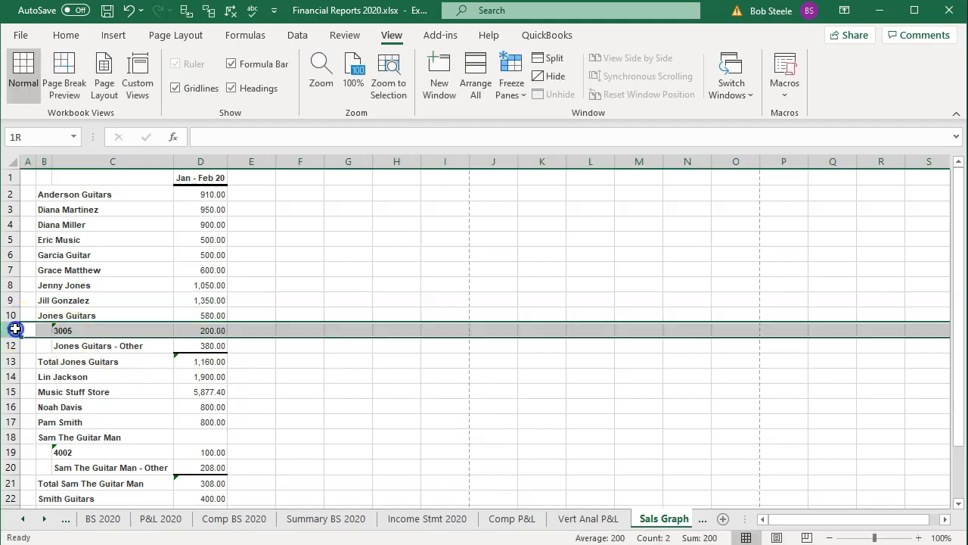
left_click_drag(15, 330, 13, 368)
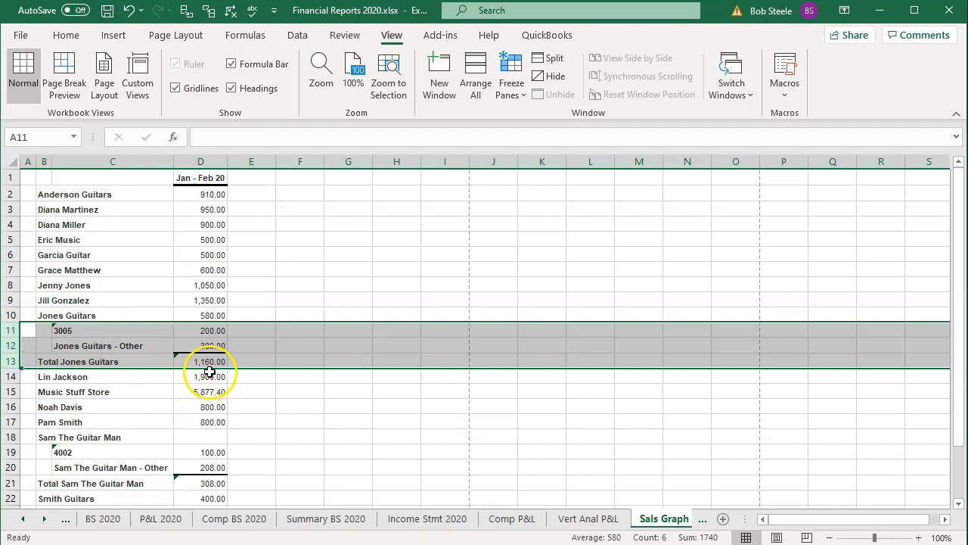
right_click(310, 343)
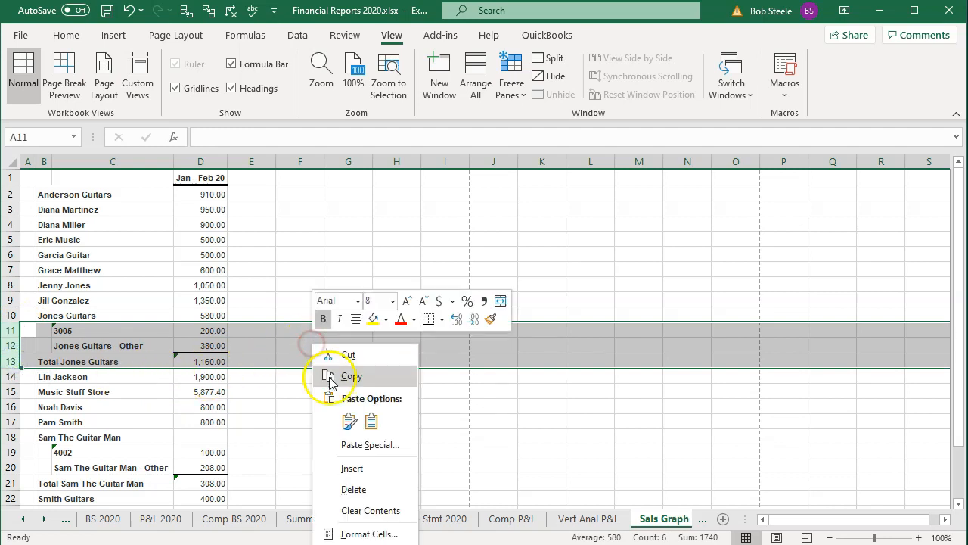
left_click(345, 489)
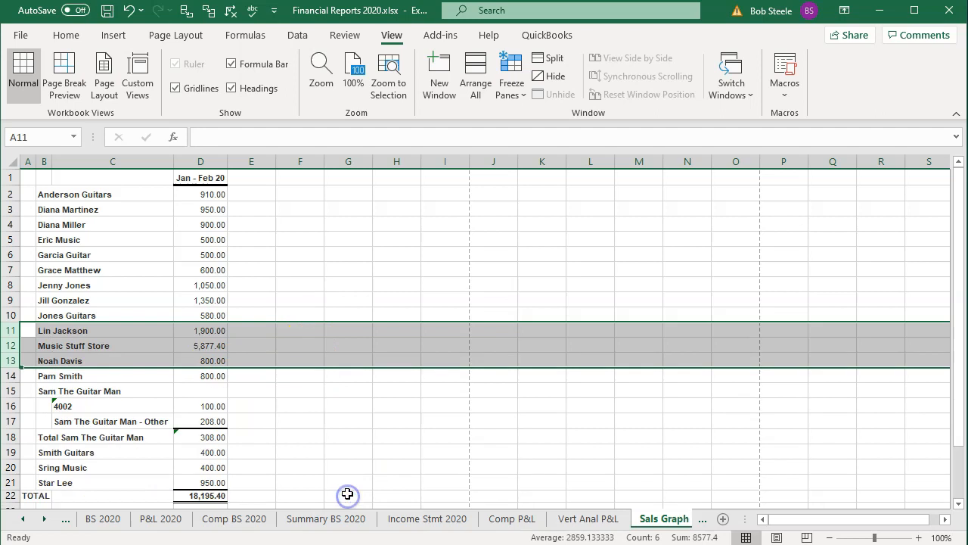
left_click(328, 438)
Step: Check the Total Sam The Guitar Man formula and enter 308 for Sam The Guitar Man in D15
double_click(210, 438)
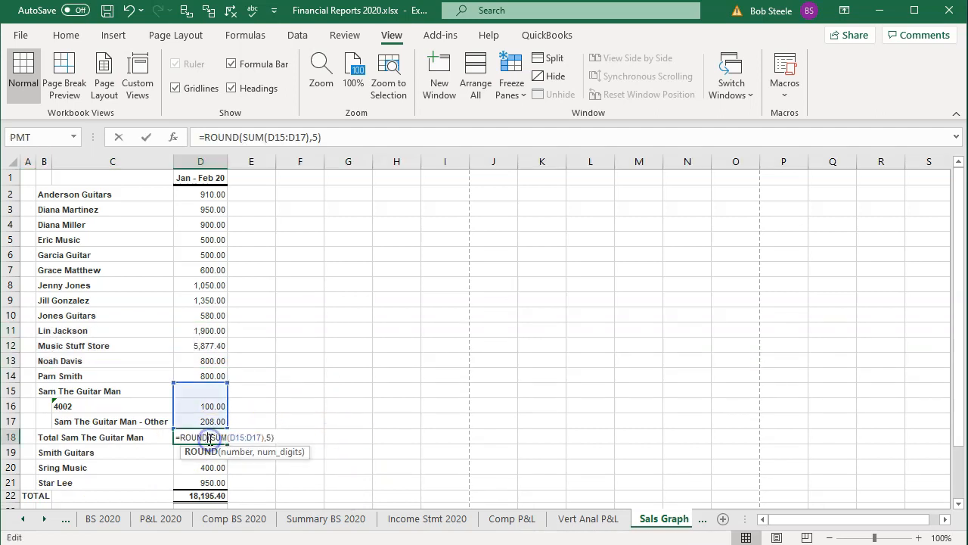
key("Return")
left_click(211, 391)
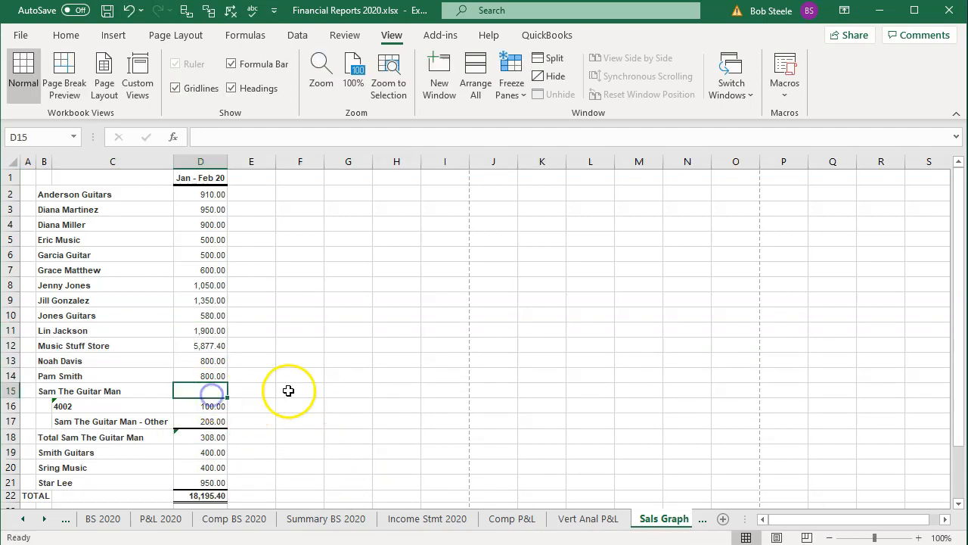
type("308")
key("Return")
Step: Delete rows 16 to 18, which hold the Sam The Guitar Man job lines and subtotal
left_click_drag(17, 407, 19, 440)
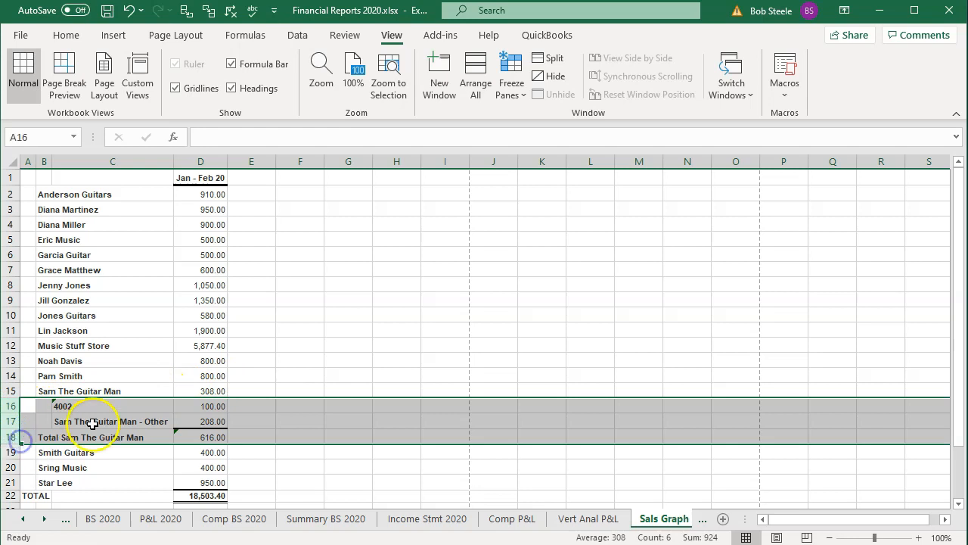
right_click(93, 424)
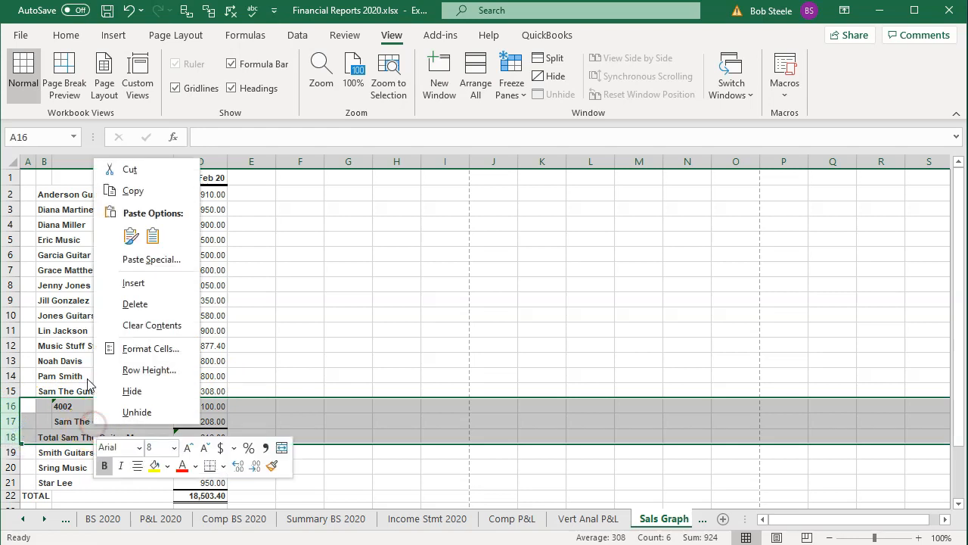
left_click(120, 305)
left_click(353, 361)
Step: Replace the TOTAL formula in D19 with =SUM(D2:D18)
left_click(201, 452)
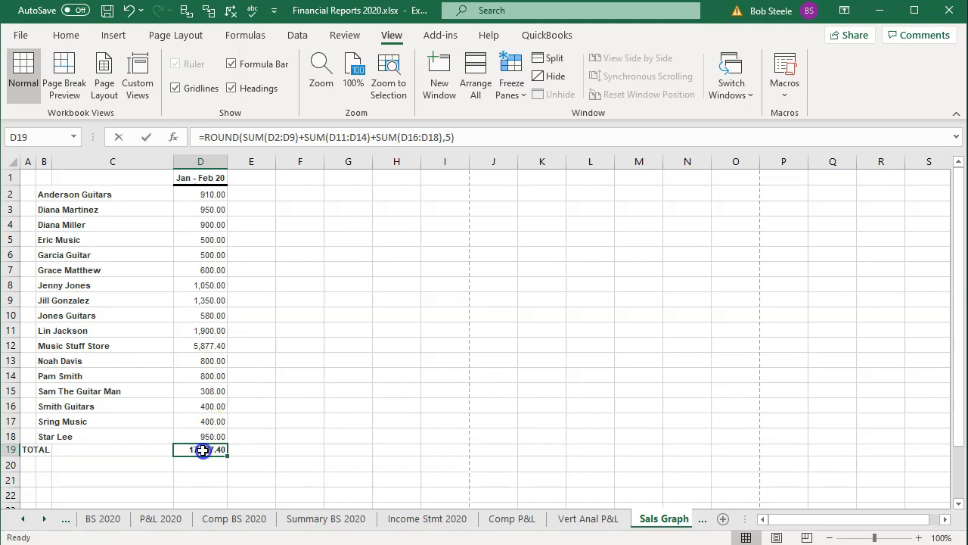
double_click(203, 450)
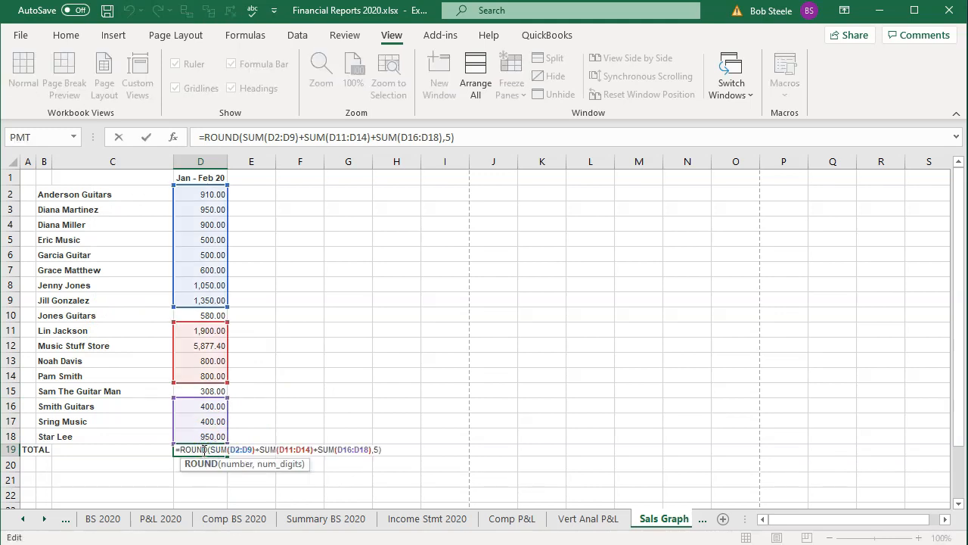
key("Escape")
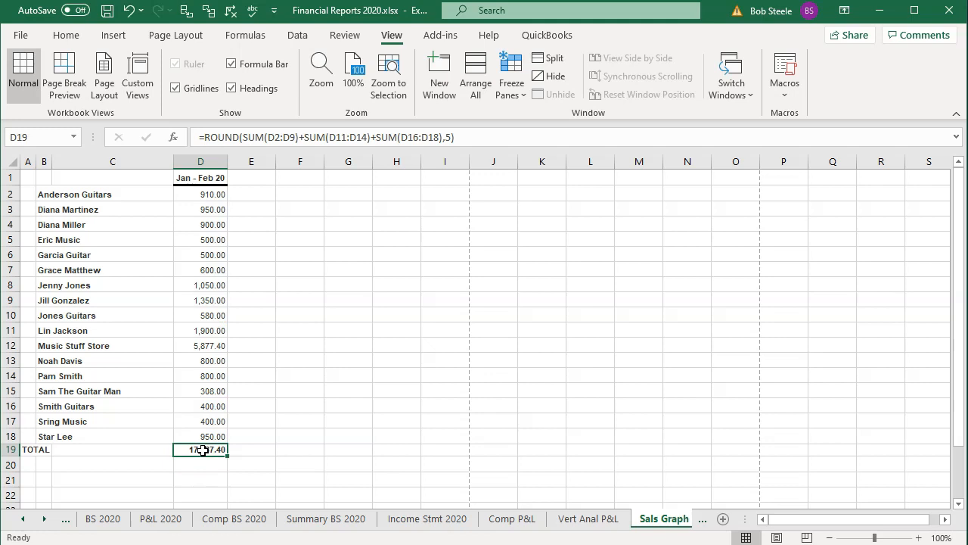
key("Delete")
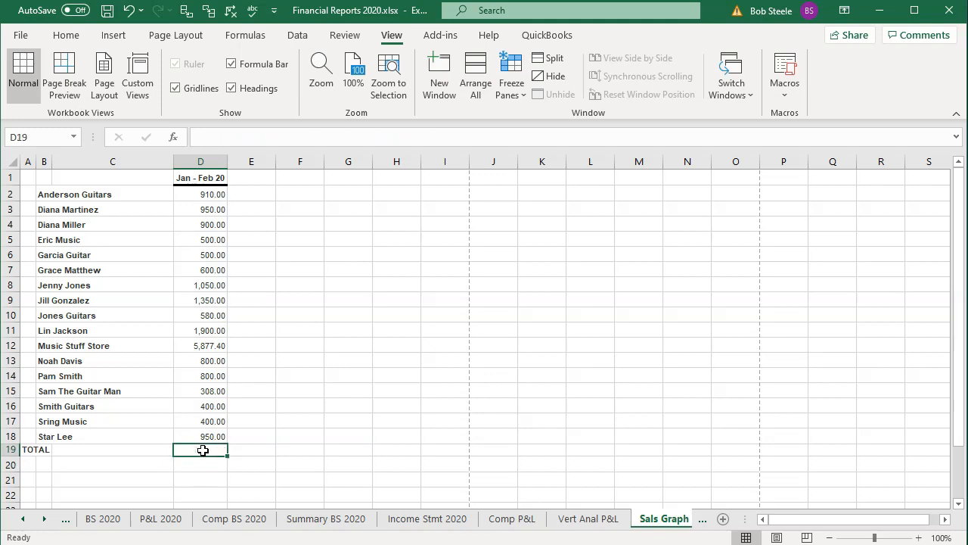
type("=sum(")
left_click_drag(201, 437, 201, 195)
key("Return")
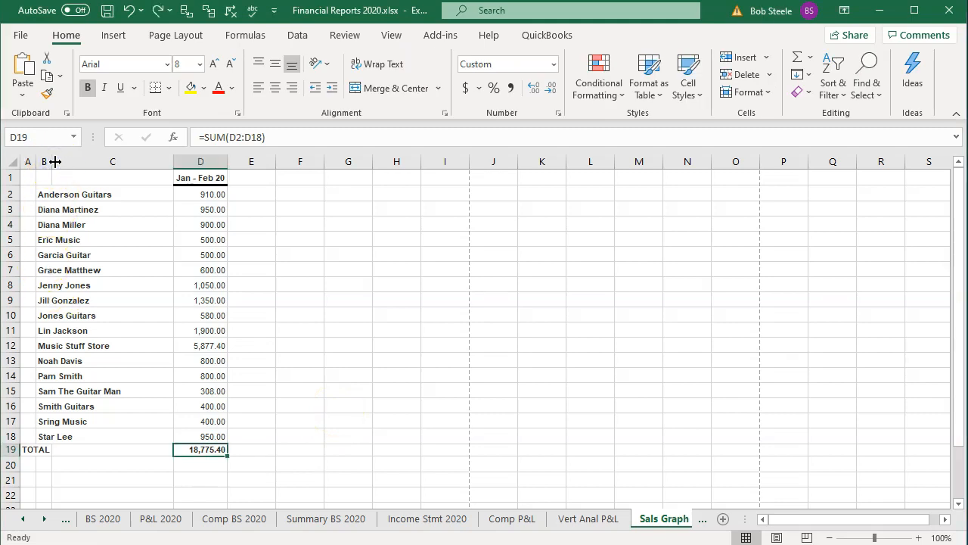
Step: Delete the empty column C and widen column B to fit the customer names
left_click_drag(54, 161, 99, 159)
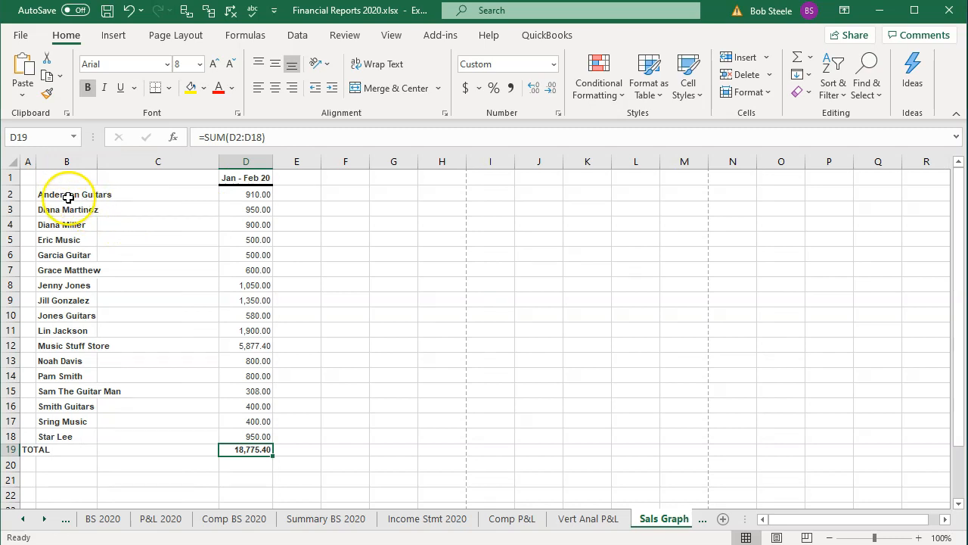
left_click(156, 162)
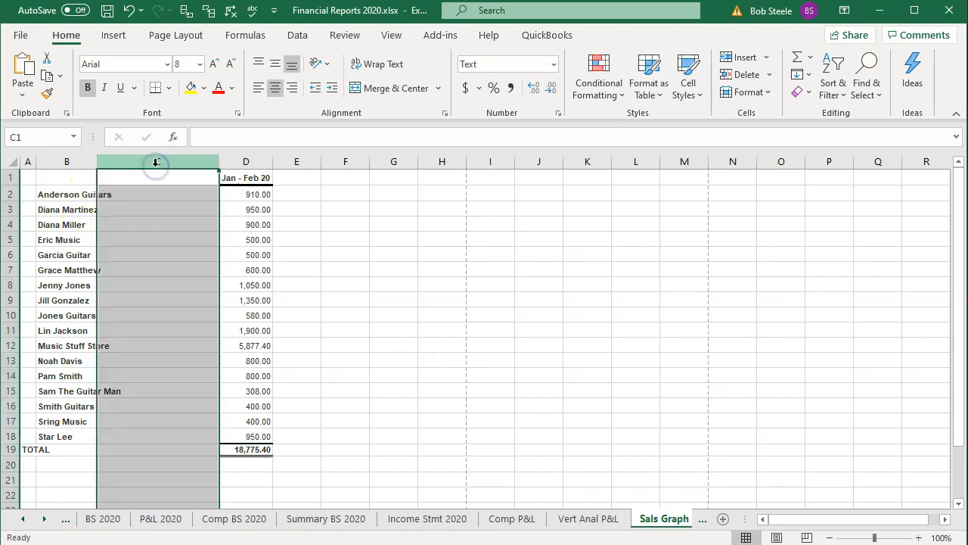
right_click(146, 248)
left_click(186, 395)
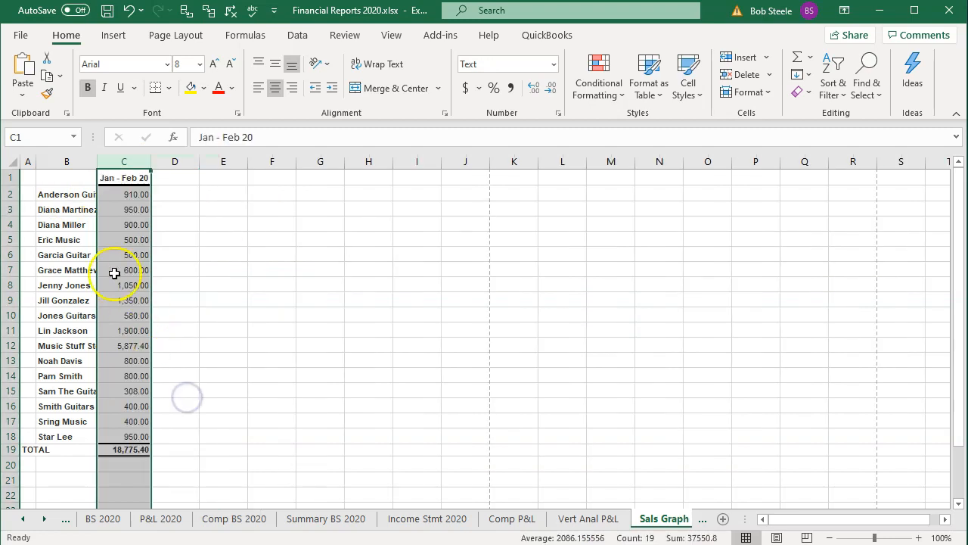
left_click(61, 209)
left_click_drag(97, 162, 128, 162)
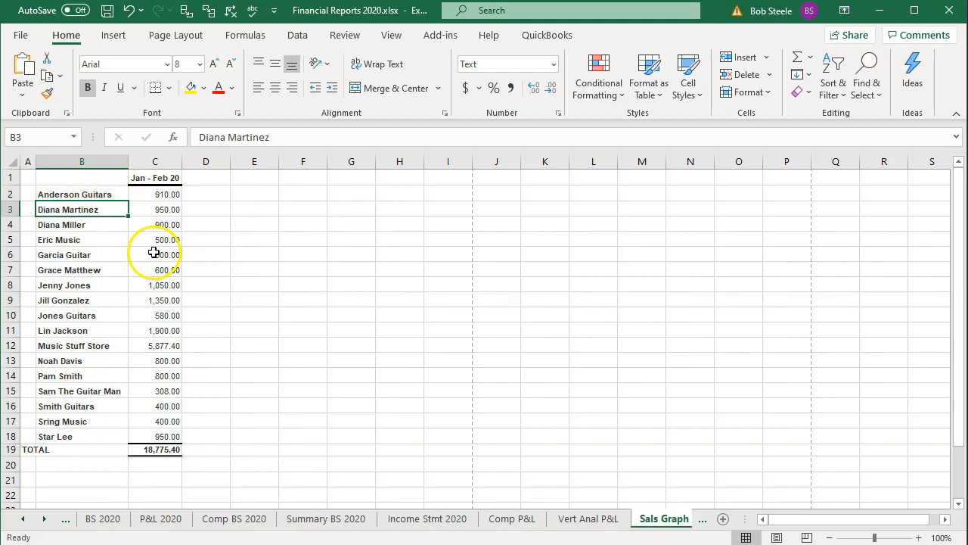
Step: Insert a 3-D pie chart of the customer sales in B2:C18, then place it beside the table and enlarge it
left_click_drag(80, 194, 159, 432)
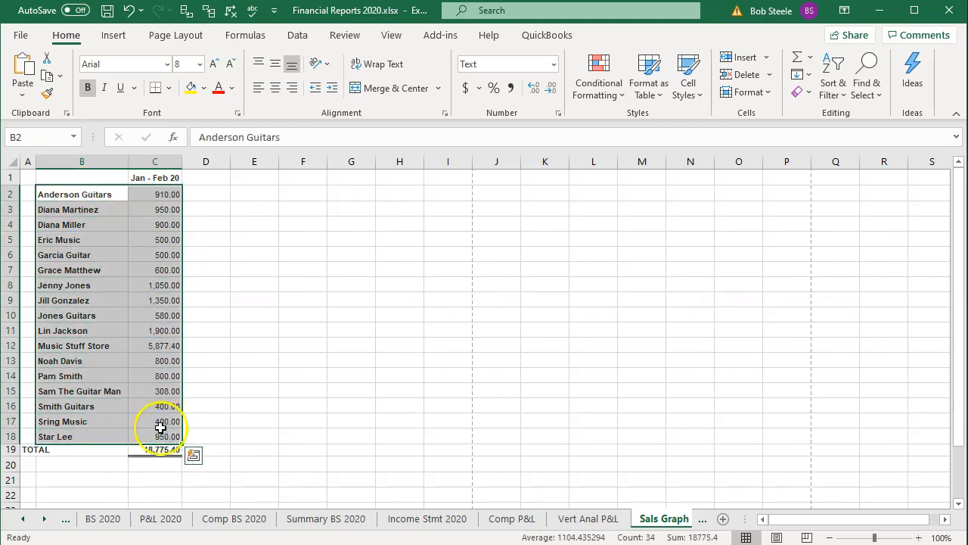
left_click(118, 41)
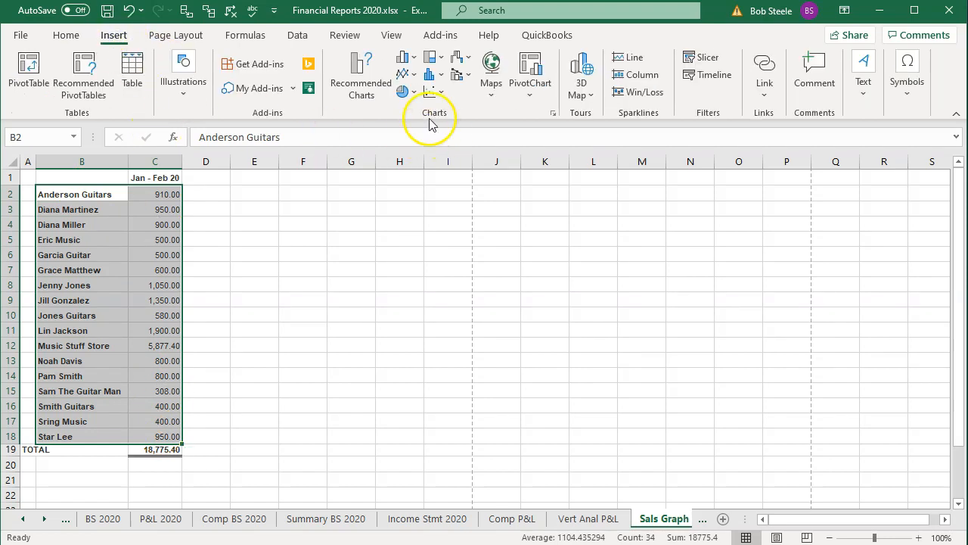
left_click(407, 92)
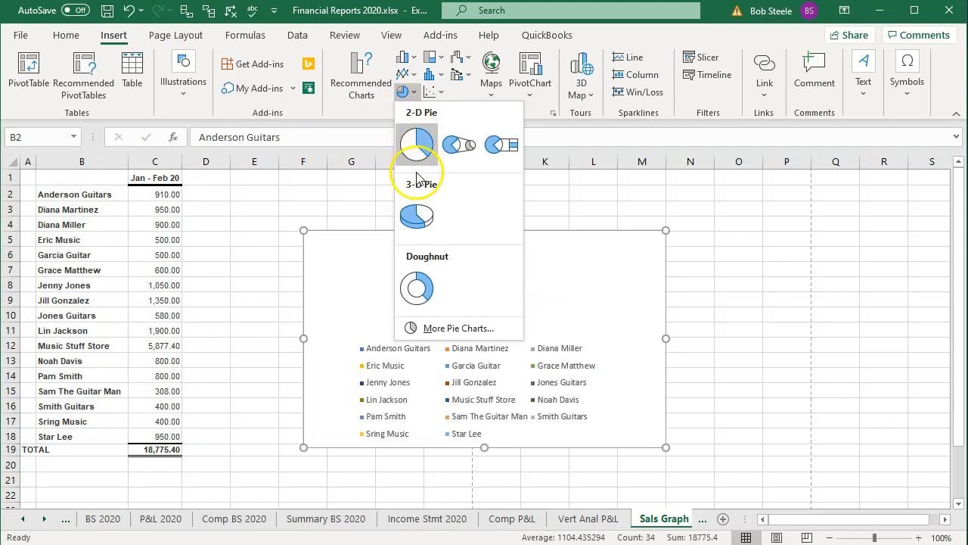
left_click(421, 215)
left_click_drag(422, 231, 331, 190)
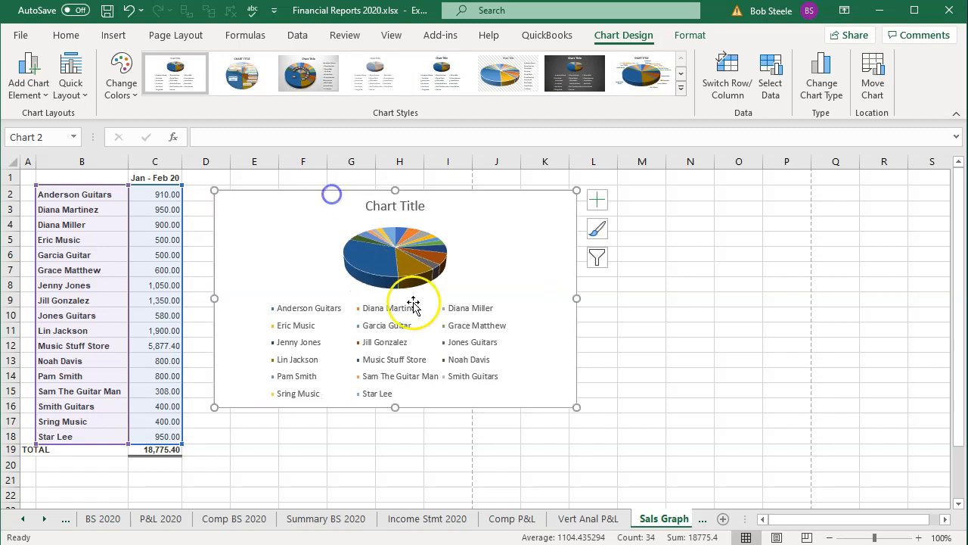
left_click_drag(575, 408, 599, 434)
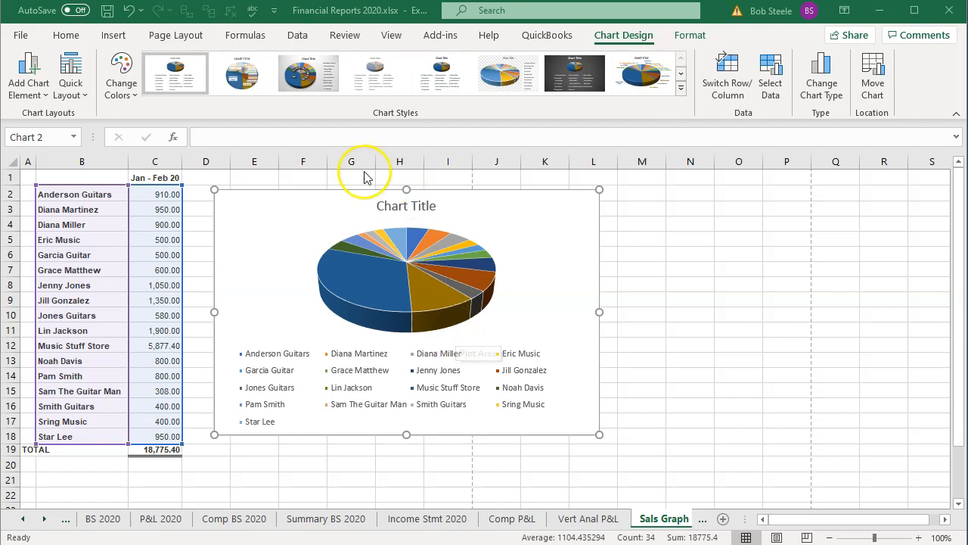
Step: Set the worksheet's page orientation to Landscape
left_click(174, 38)
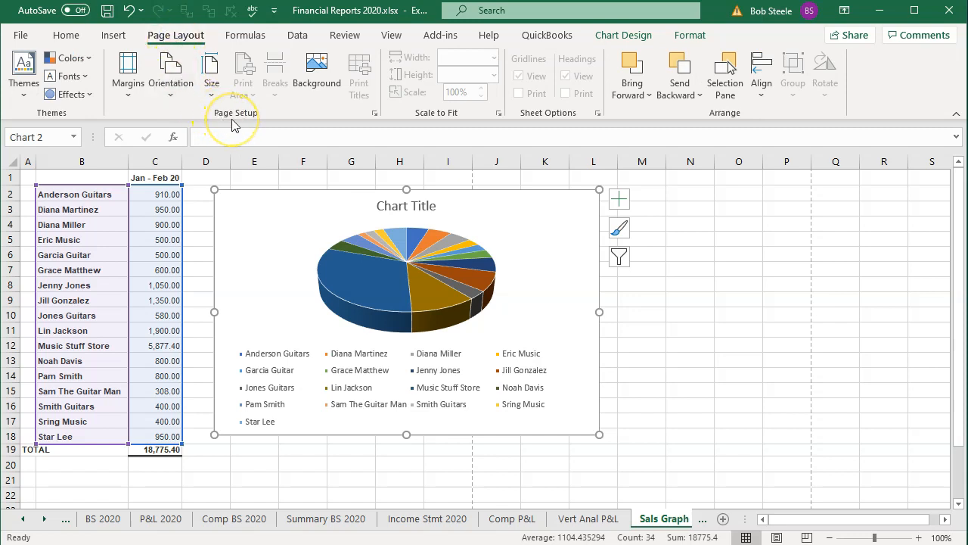
left_click(182, 94)
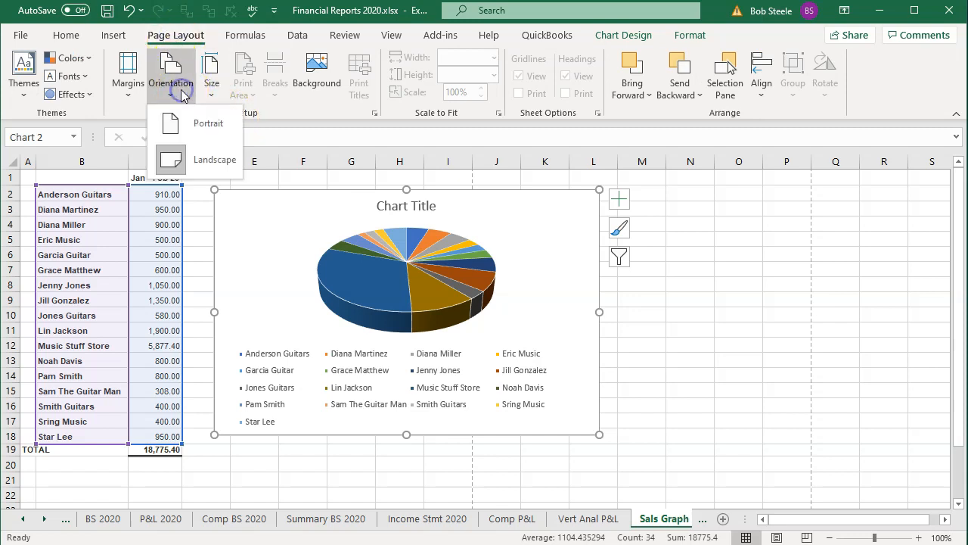
left_click(210, 166)
left_click(837, 310)
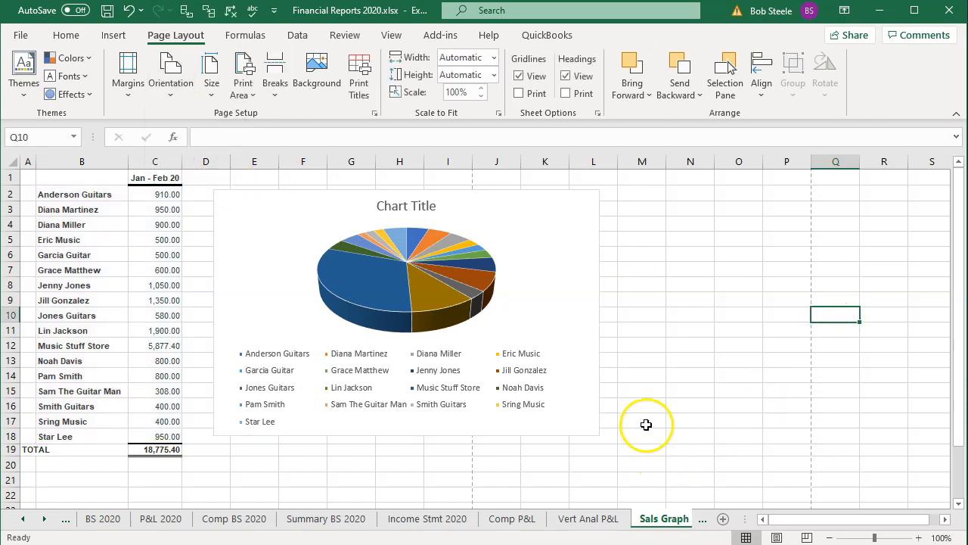
Step: Move the pie chart below the sales table so it starts at row 20 near column A
scroll(642, 415, "down", 2)
scroll(643, 417, "up", 1)
scroll(643, 417, "down", 3)
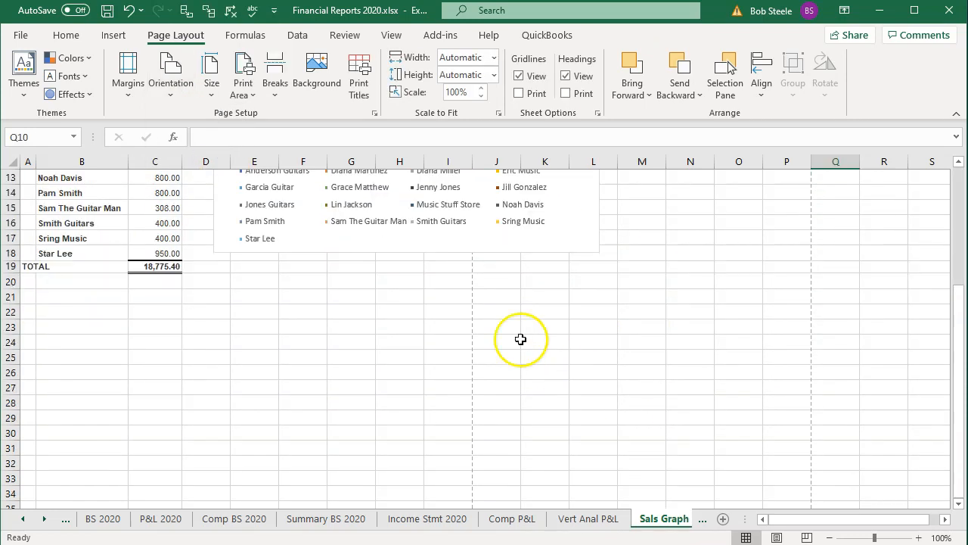
left_click(317, 239)
left_click_drag(314, 298, 266, 369)
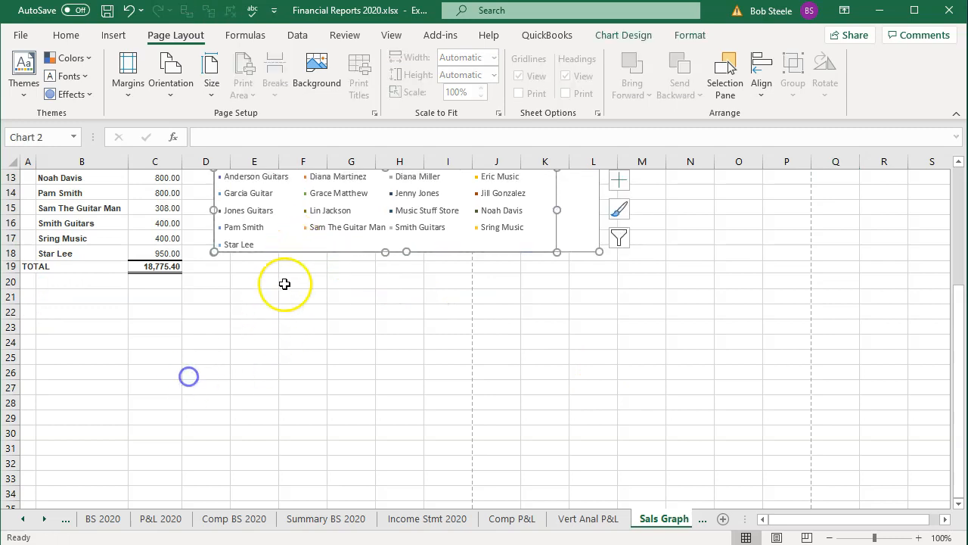
scroll(318, 348, "up", 4)
left_click_drag(316, 194, 121, 442)
scroll(186, 333, "down", 5)
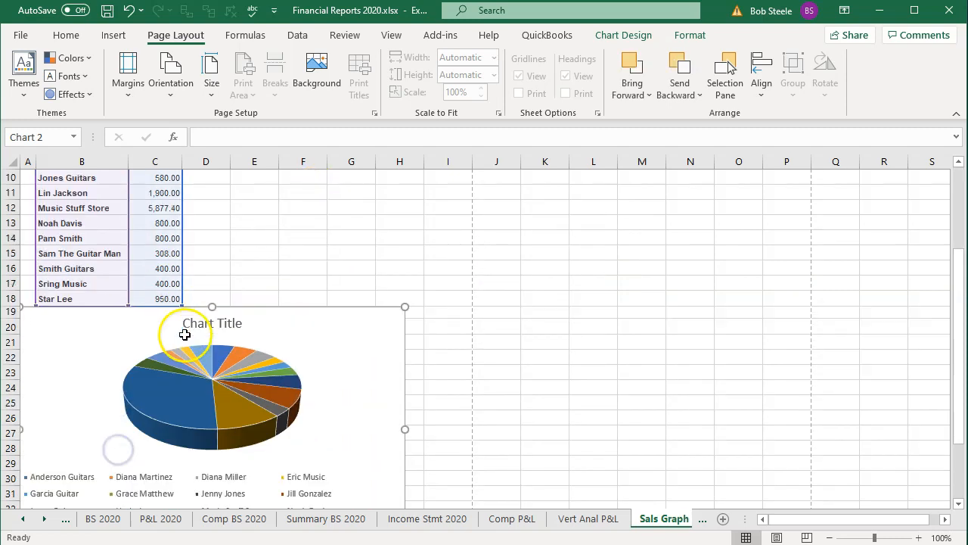
left_click_drag(95, 216, 98, 238)
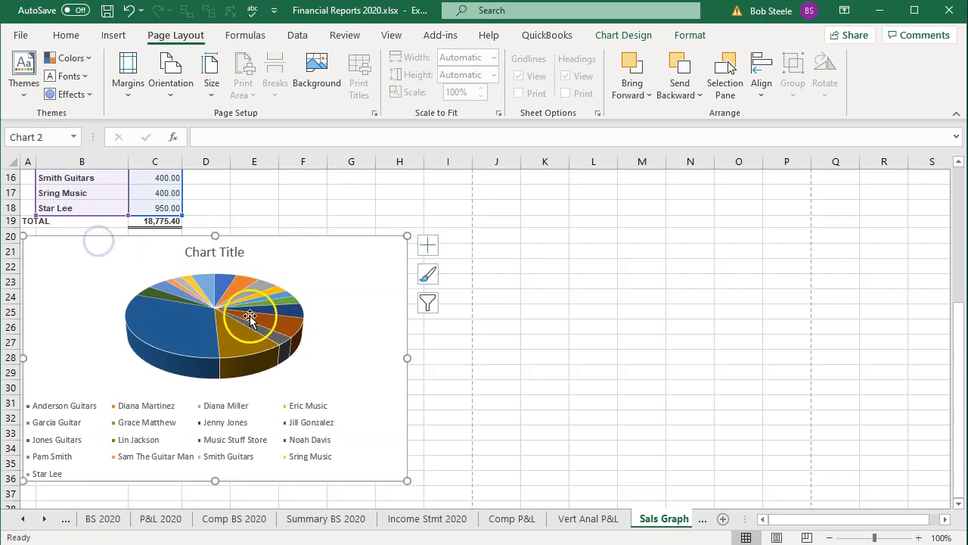
left_click(587, 345)
Step: Insert a screen clipping of the Sales Summary pie from the QuickBooks Sales Graph at B38, below the Excel chart
scroll(587, 345, "down", 3)
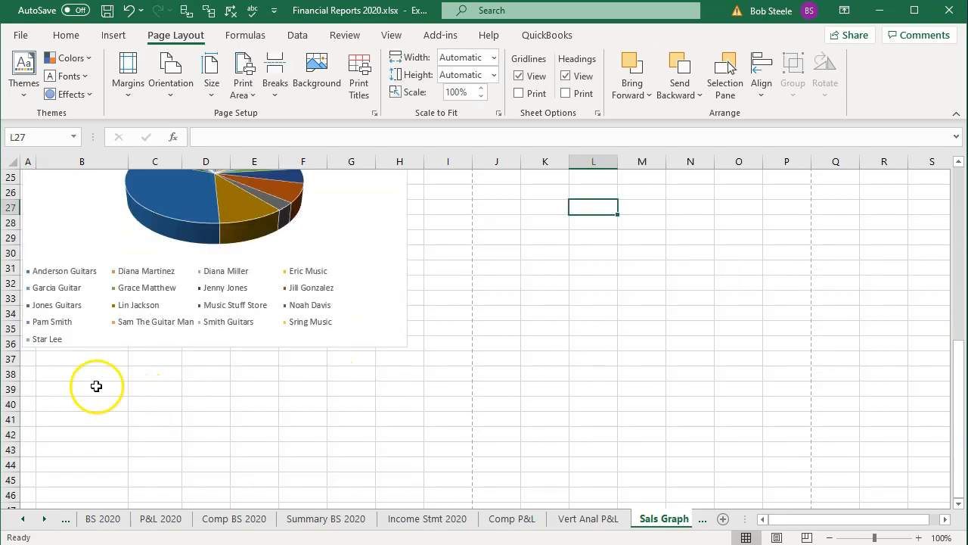
left_click(52, 373)
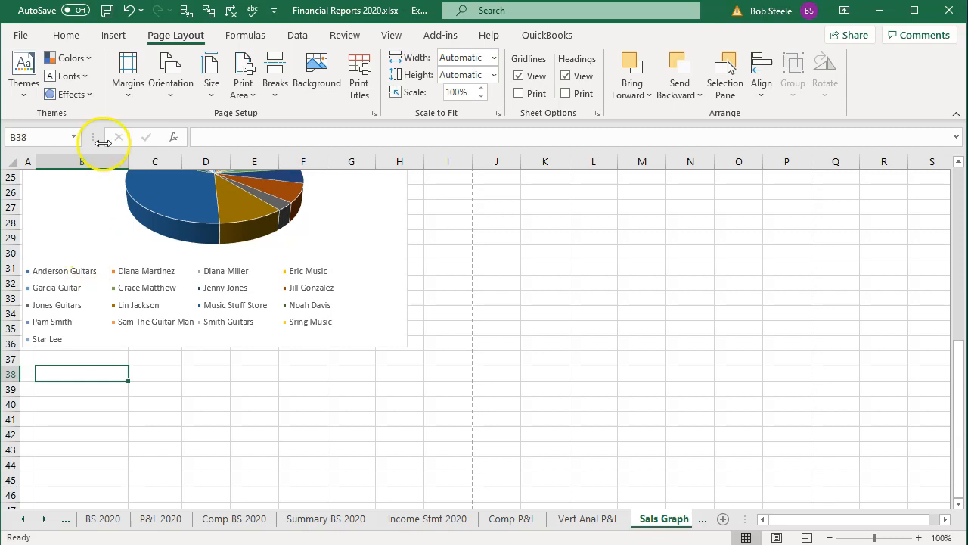
left_click(113, 36)
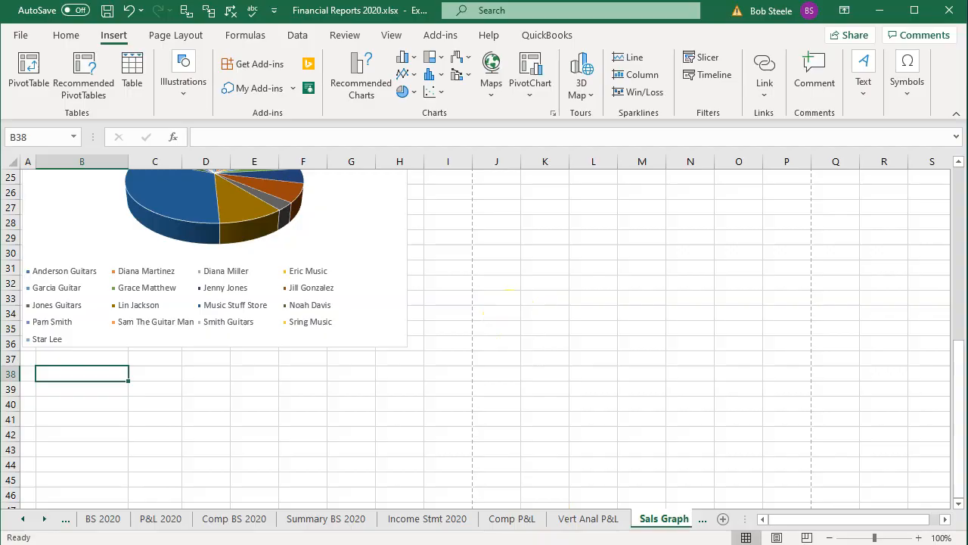
key("alt+Tab")
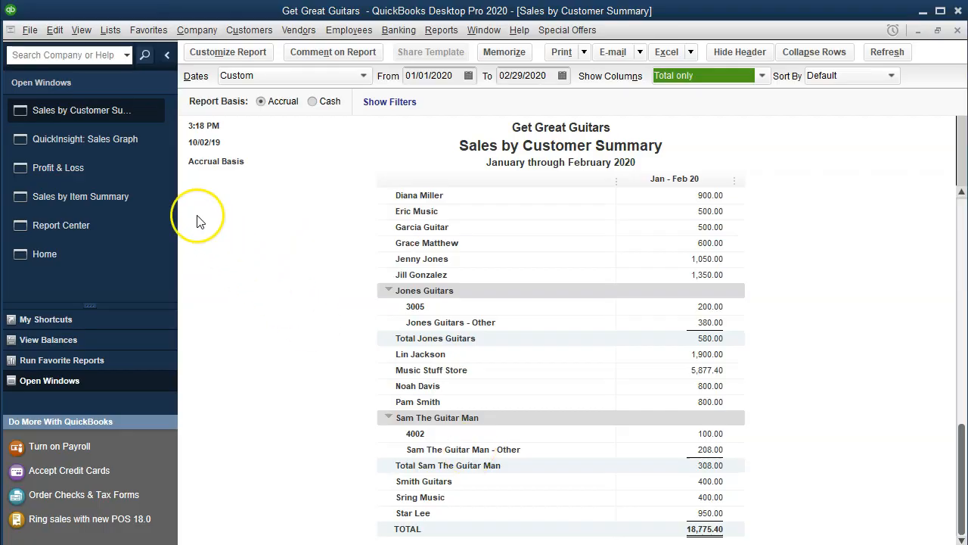
left_click(106, 138)
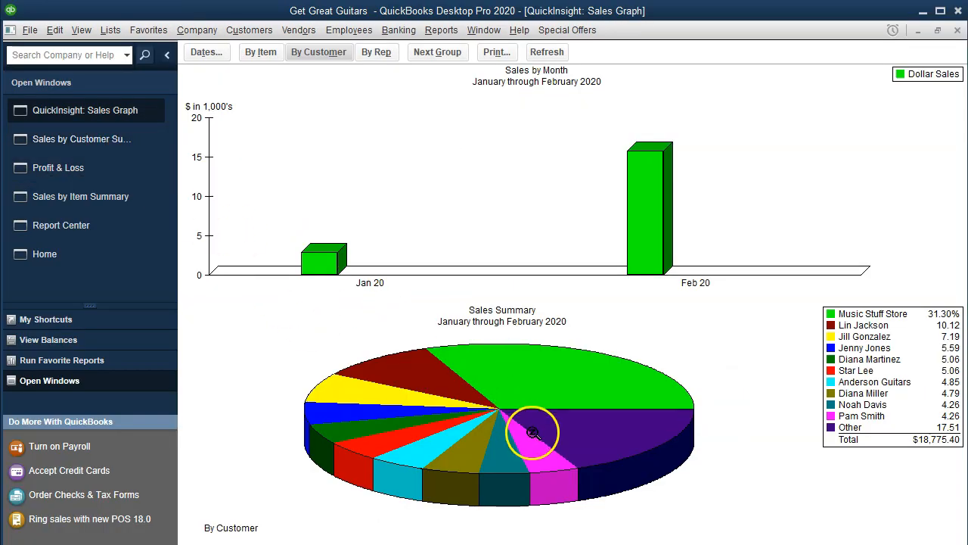
key("alt+Tab")
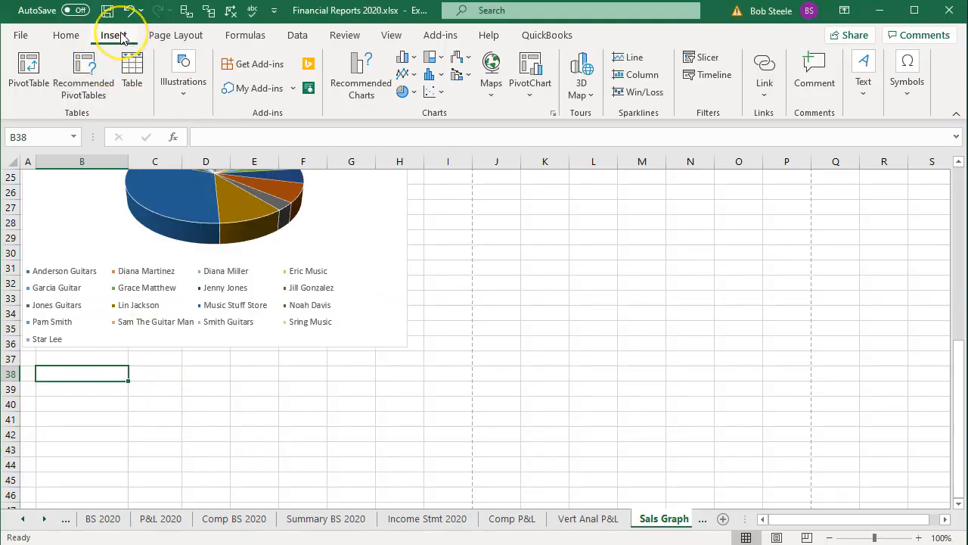
left_click(180, 87)
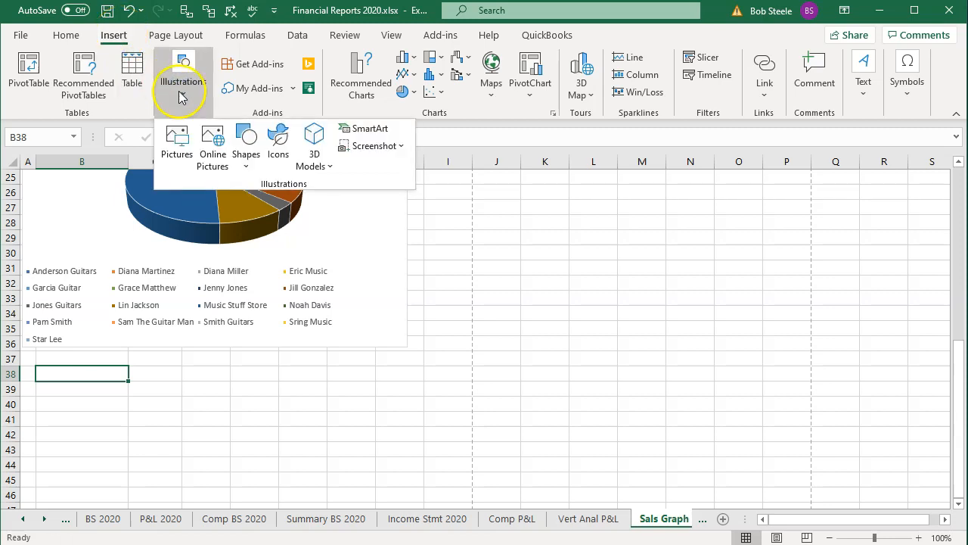
left_click(384, 149)
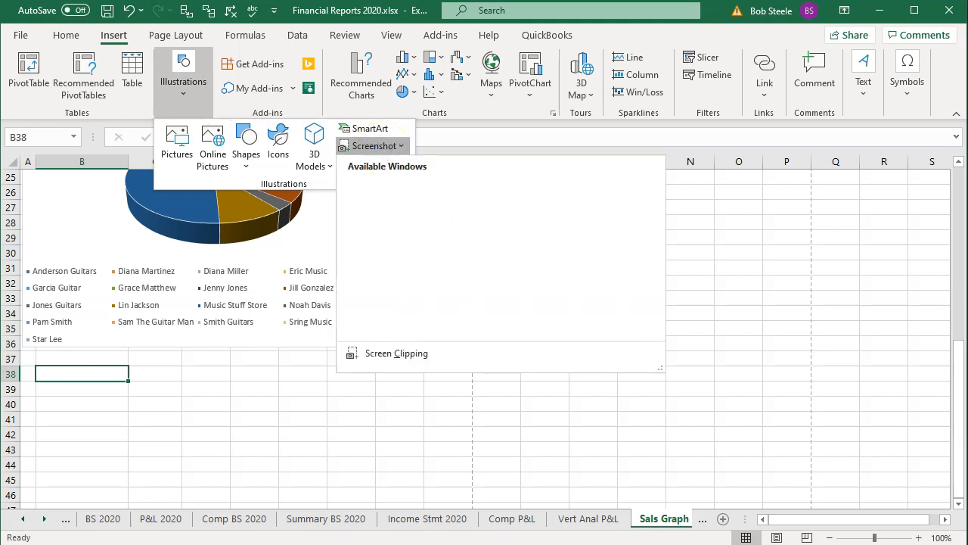
left_click(399, 276)
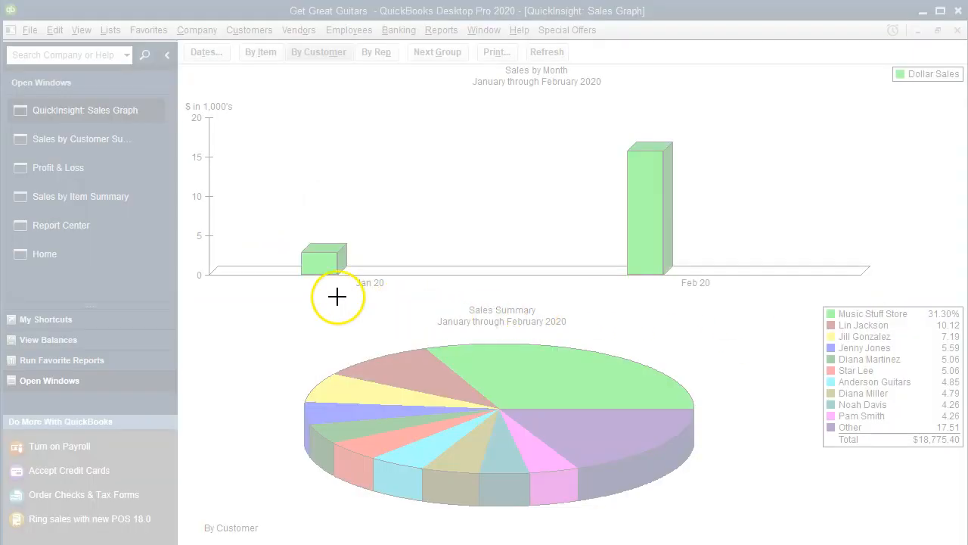
left_click_drag(283, 291, 710, 519)
Step: Insert a screen clipping of the QuickBooks Sales Graph's customer percentage legend at B54, below the pie picture
scroll(415, 363, "down", 5)
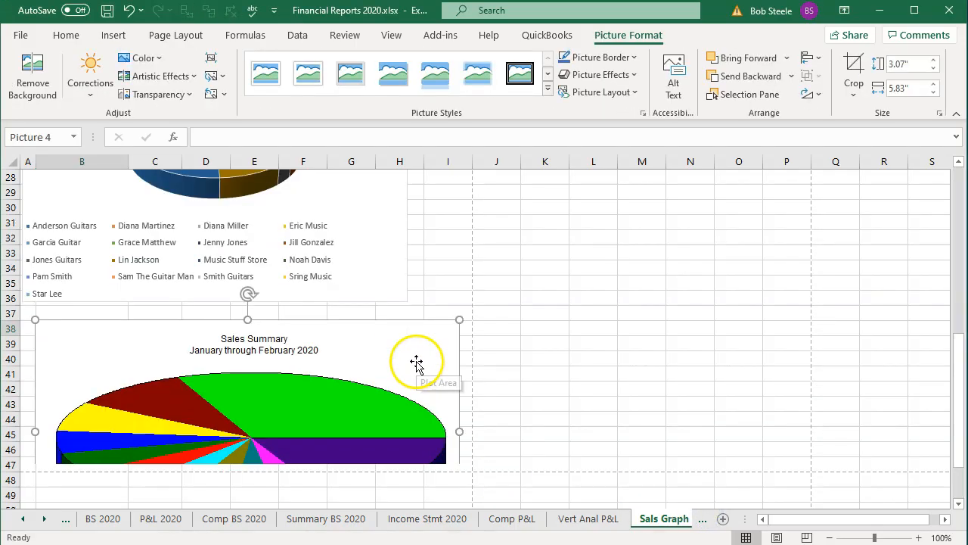
left_click(69, 393)
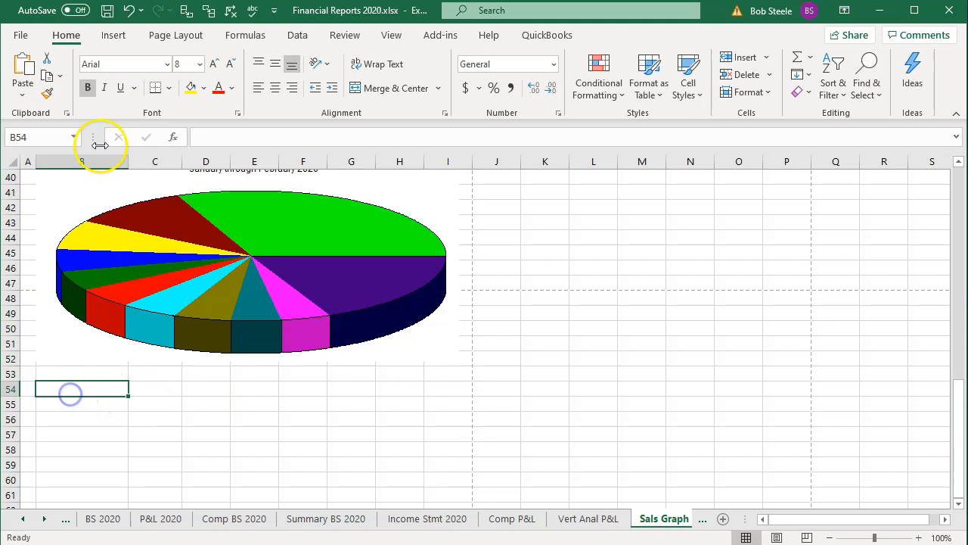
left_click(114, 34)
left_click(189, 87)
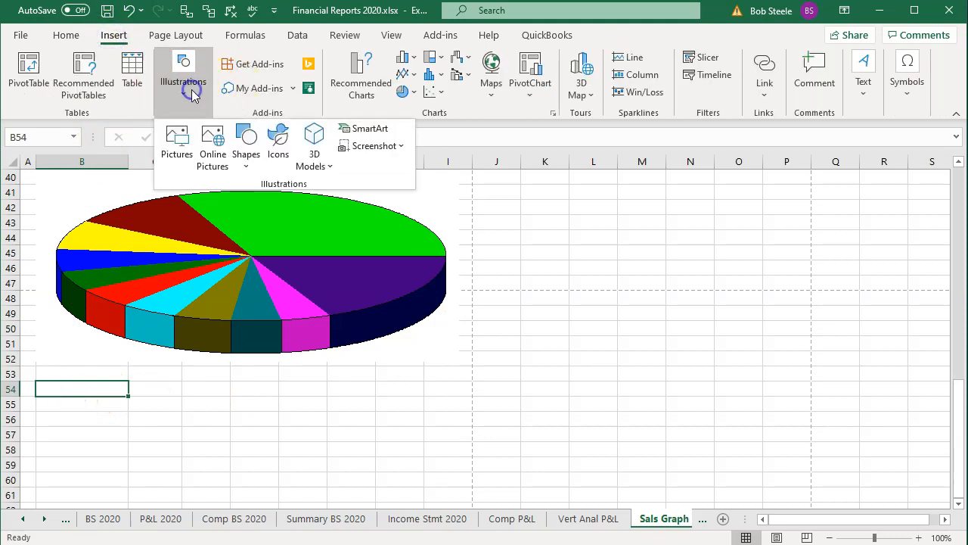
left_click(374, 148)
left_click(378, 280)
left_click_drag(820, 303, 965, 462)
Step: Move the Sales Summary pie picture down to row 49, past the page break, and the legend picture beneath it
scroll(396, 381, "down", 4)
left_click_drag(170, 286, 130, 393)
scroll(315, 370, "up", 4)
left_click(277, 254)
left_click_drag(277, 254, 277, 381)
scroll(424, 326, "down", 3)
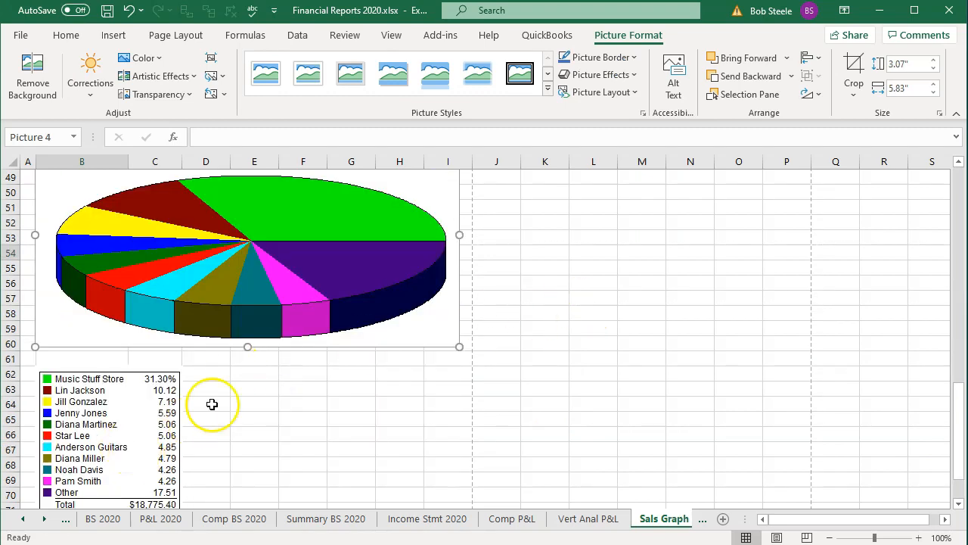
scroll(204, 393, "down", 3)
left_click_drag(139, 297, 140, 404)
scroll(333, 389, "up", 3)
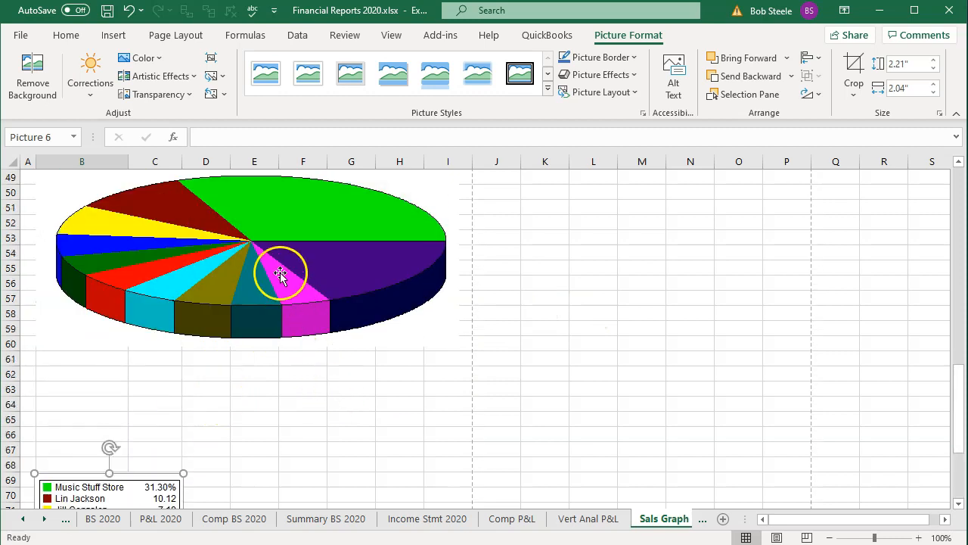
left_click_drag(280, 274, 276, 305)
scroll(496, 370, "up", 6)
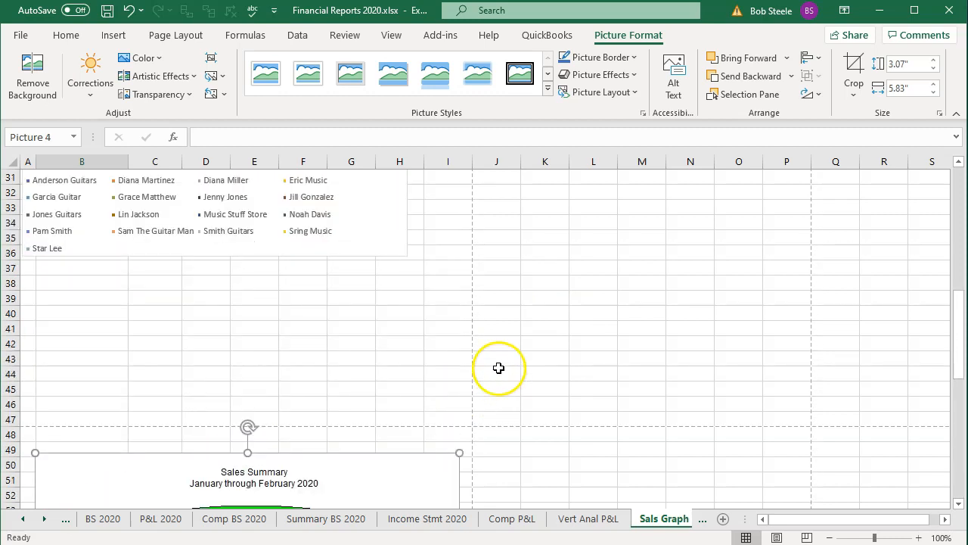
scroll(498, 368, "up", 10)
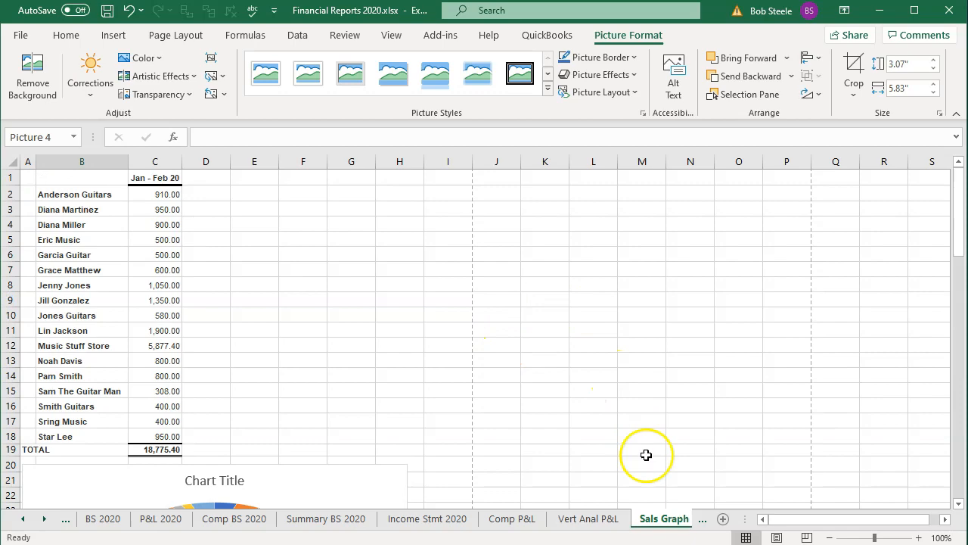
Step: Switch to QuickBooks and print the Sales Graph with CutePDF Writer to Sales Graph 2020.pdf in the Financial Reports 2020 folder
key("alt+Tab")
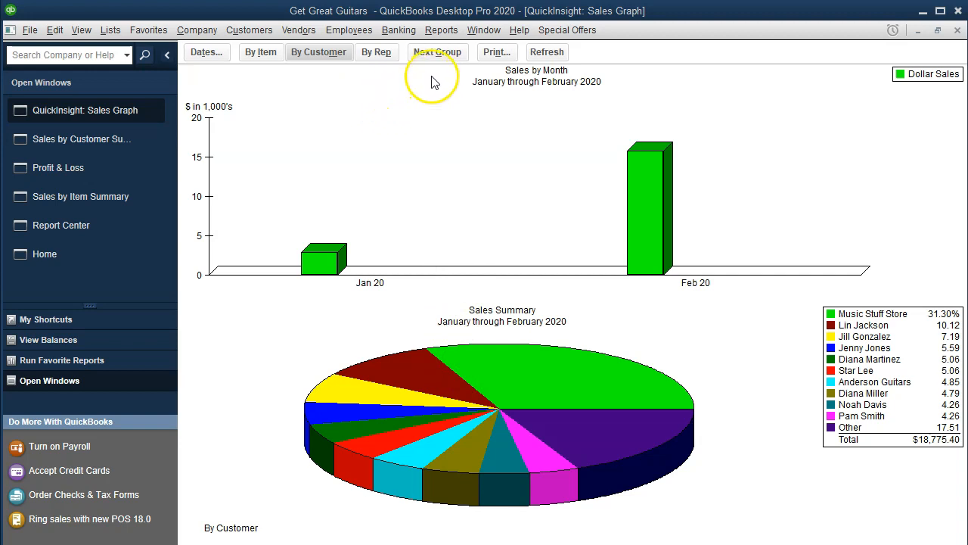
left_click(498, 55)
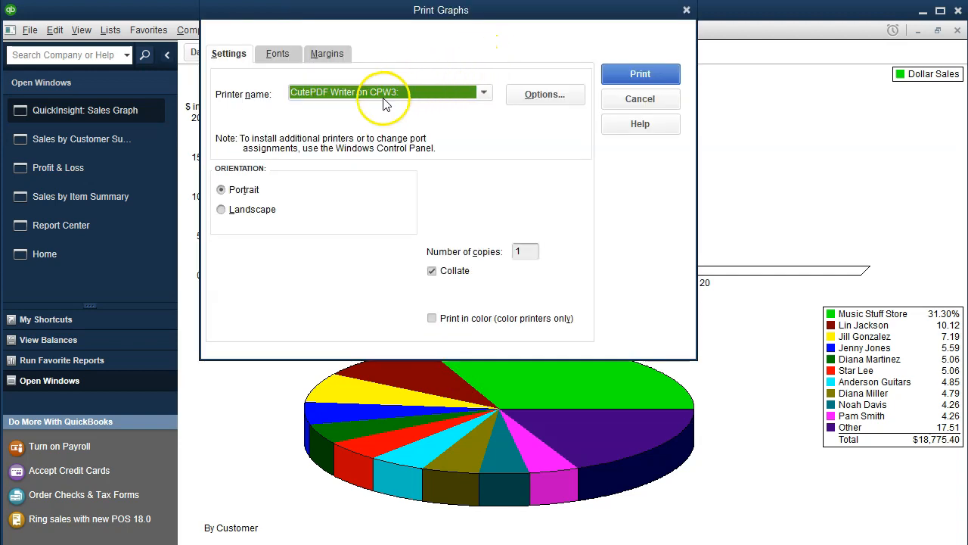
left_click(614, 79)
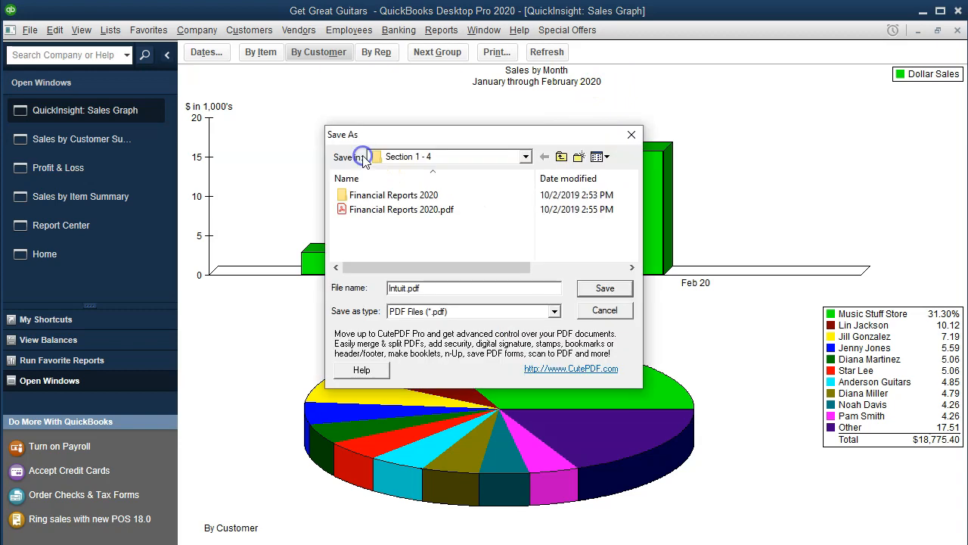
double_click(366, 195)
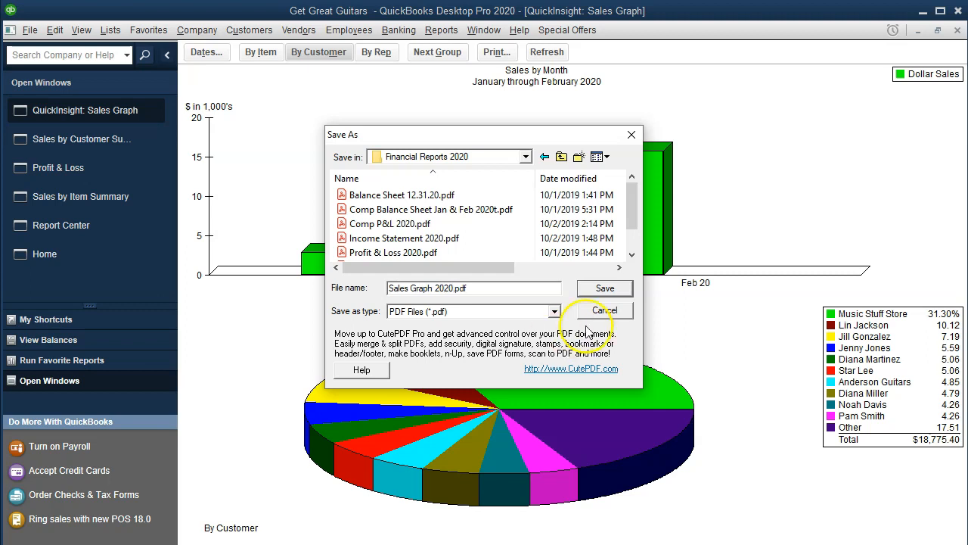
left_click(613, 291)
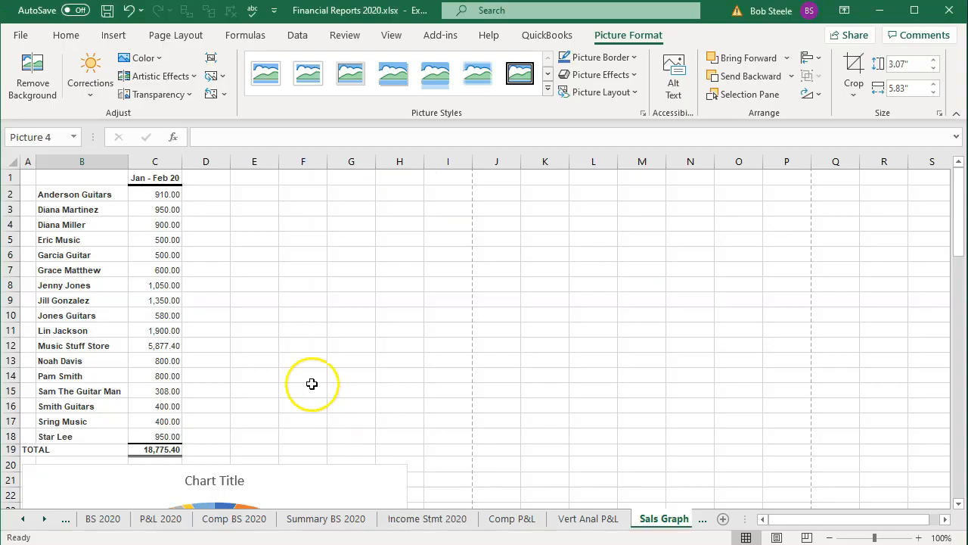
Step: Switch back to Excel and review the pie chart and the Sales Summary picture on the Sals Graph sheet
left_click(311, 384)
scroll(308, 379, "down", 5)
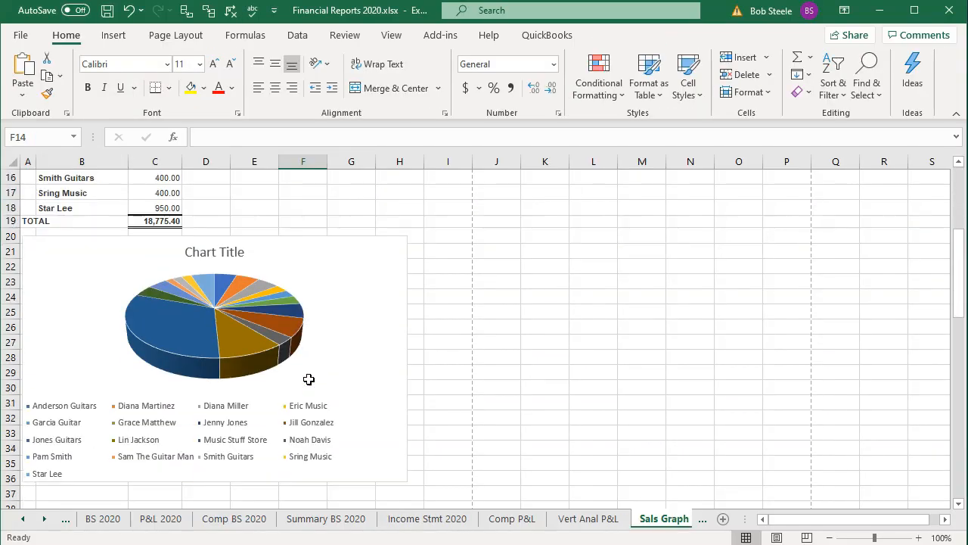
scroll(309, 379, "down", 9)
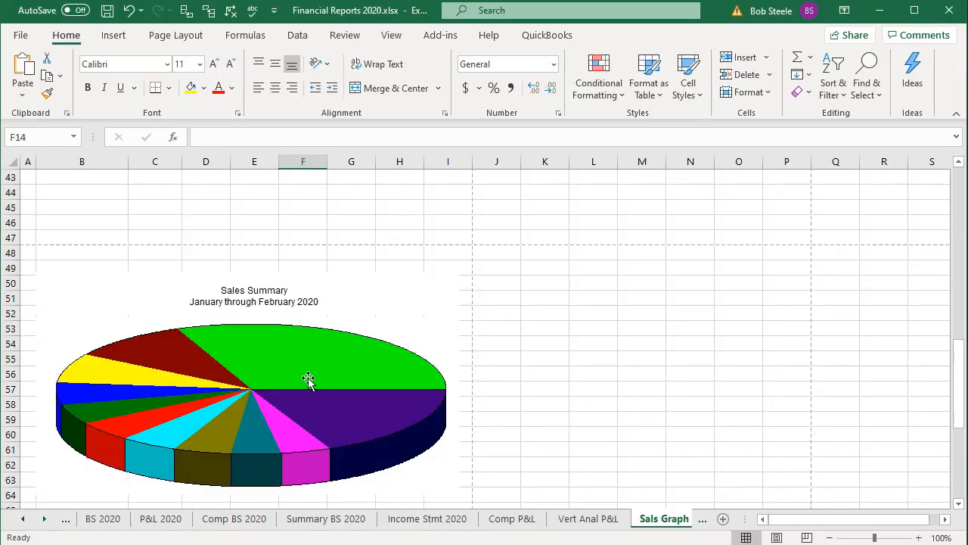
Step: Set the print scope to the entire workbook with CutePDF Writer as the printer, and return to the worksheet
scroll(312, 381, "up", 14)
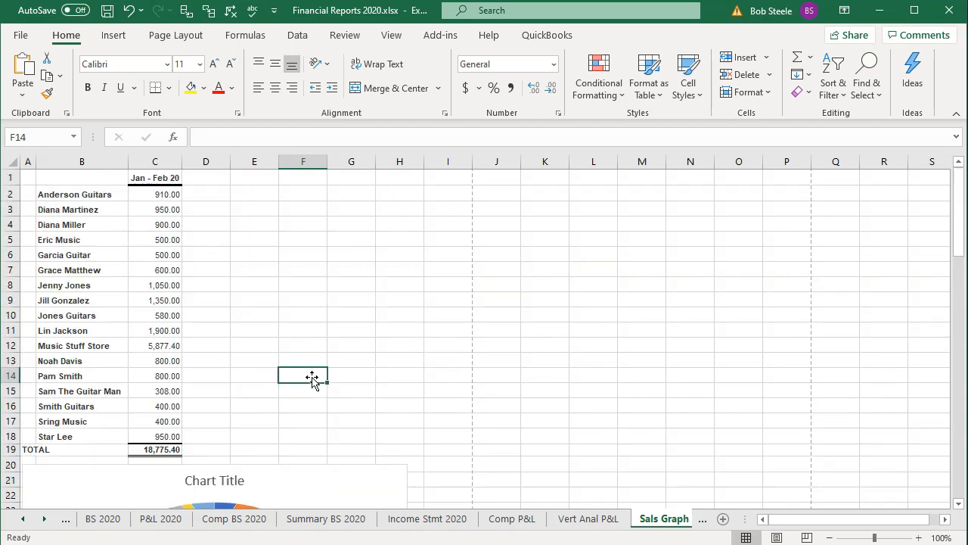
left_click(43, 519)
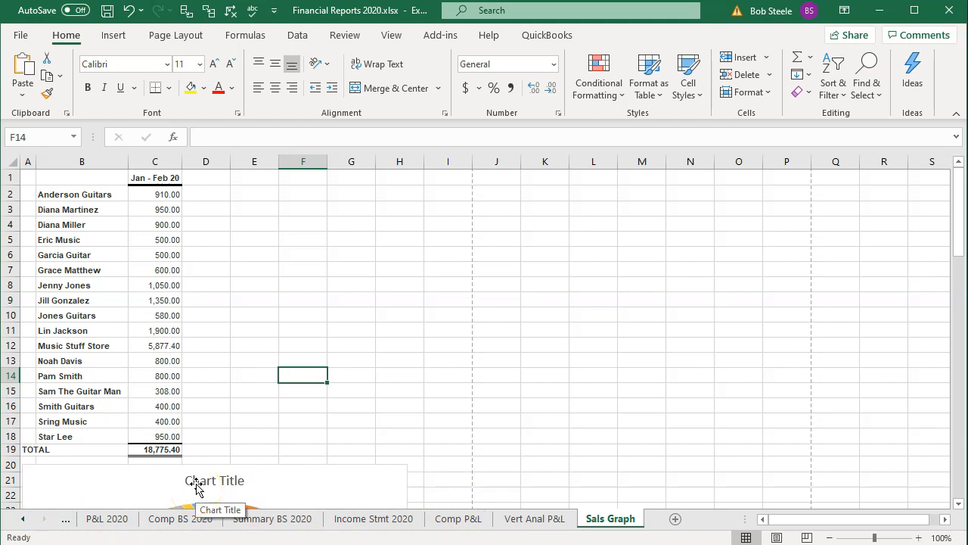
left_click(20, 34)
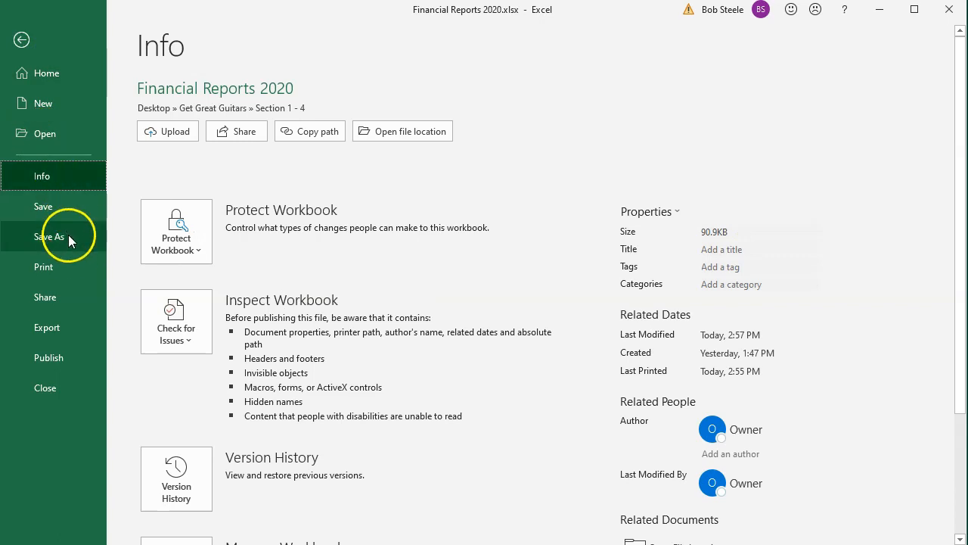
left_click(67, 256)
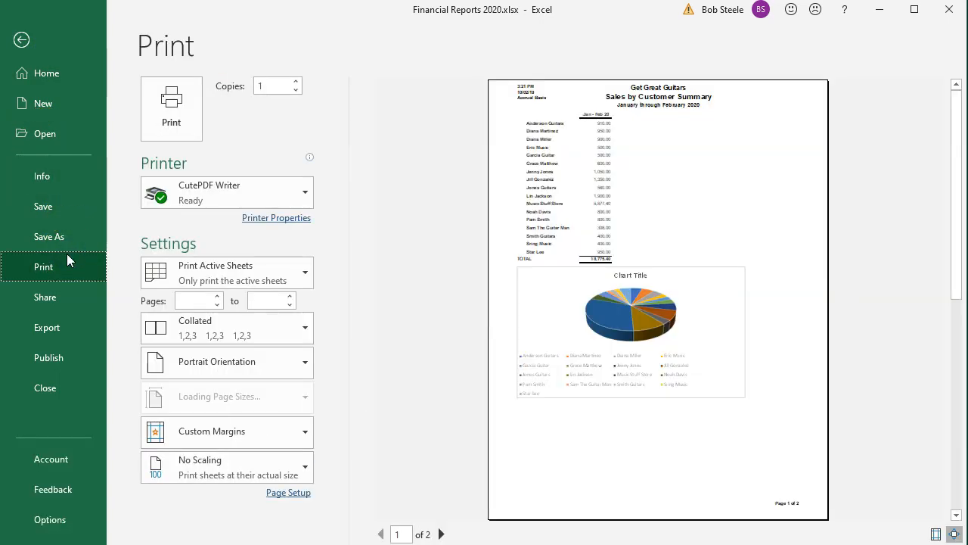
left_click(264, 198)
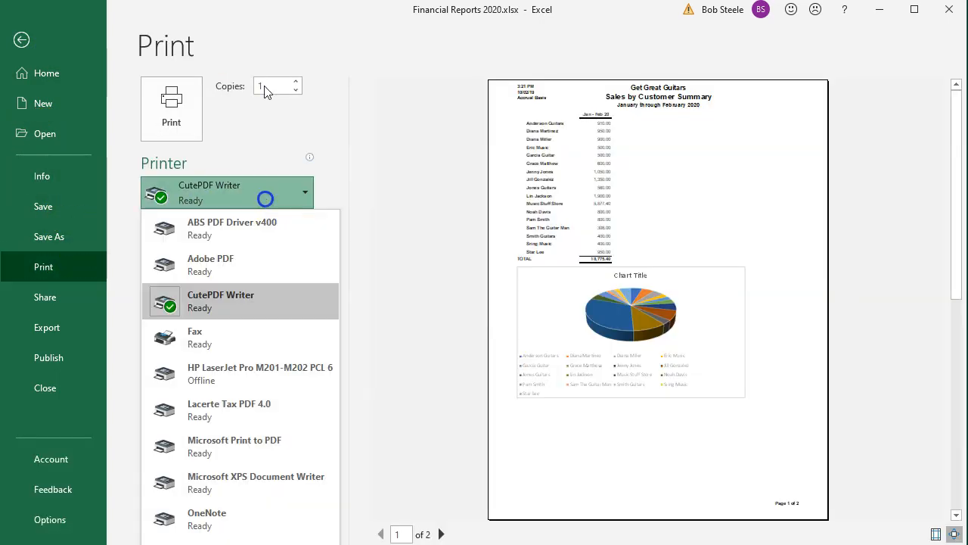
left_click(286, 108)
left_click(274, 274)
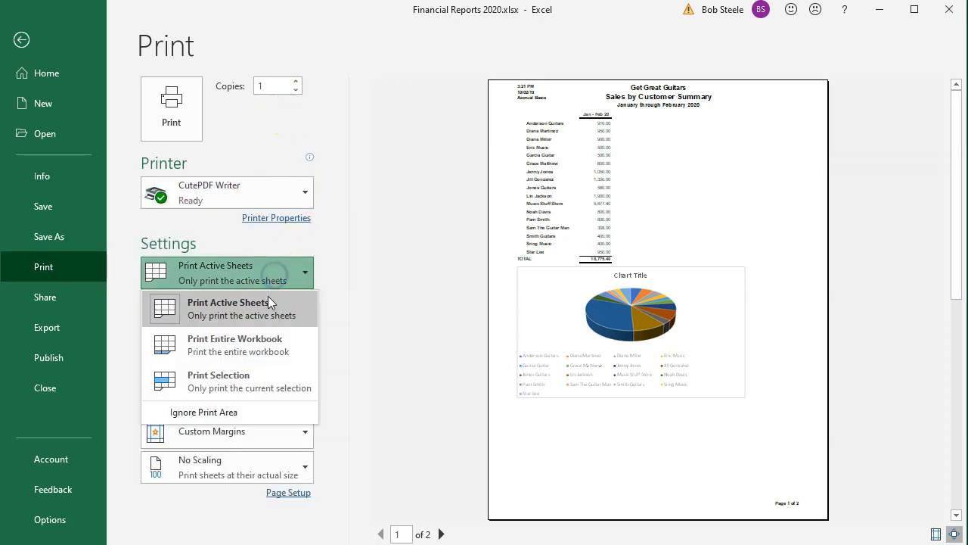
left_click(254, 342)
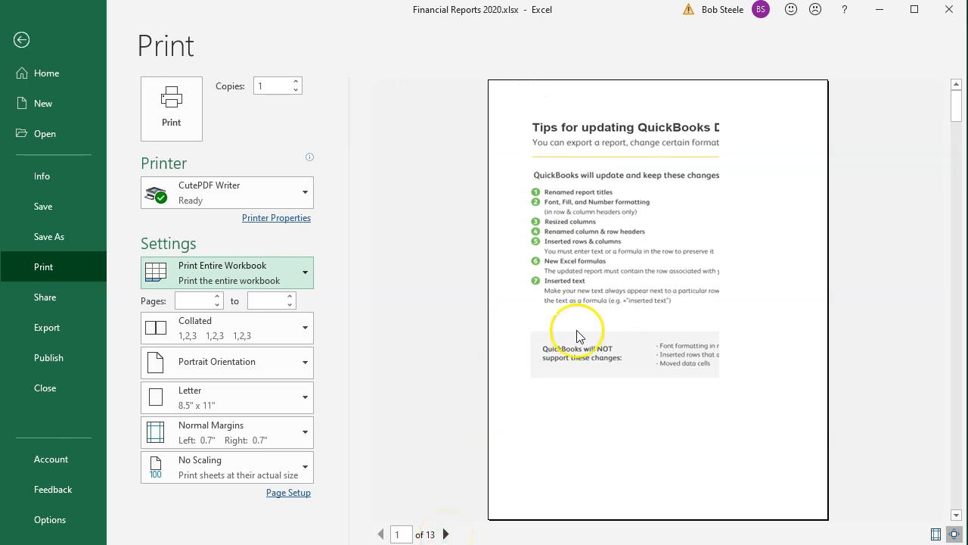
left_click(22, 41)
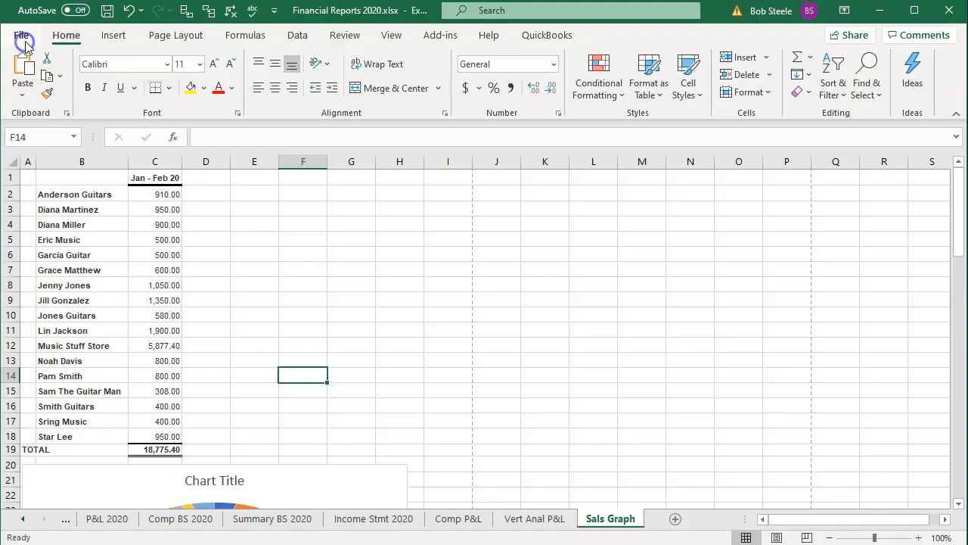
Step: Delete the QuickBooks Desktop Export Tips sheet from the workbook
left_click(25, 519)
left_click(26, 519)
left_click(110, 521)
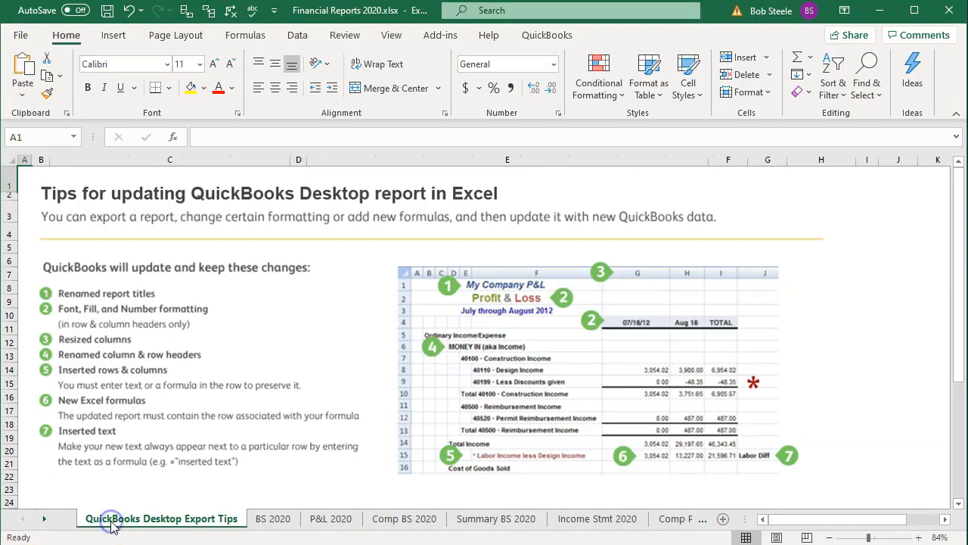
right_click(111, 522)
left_click(158, 336)
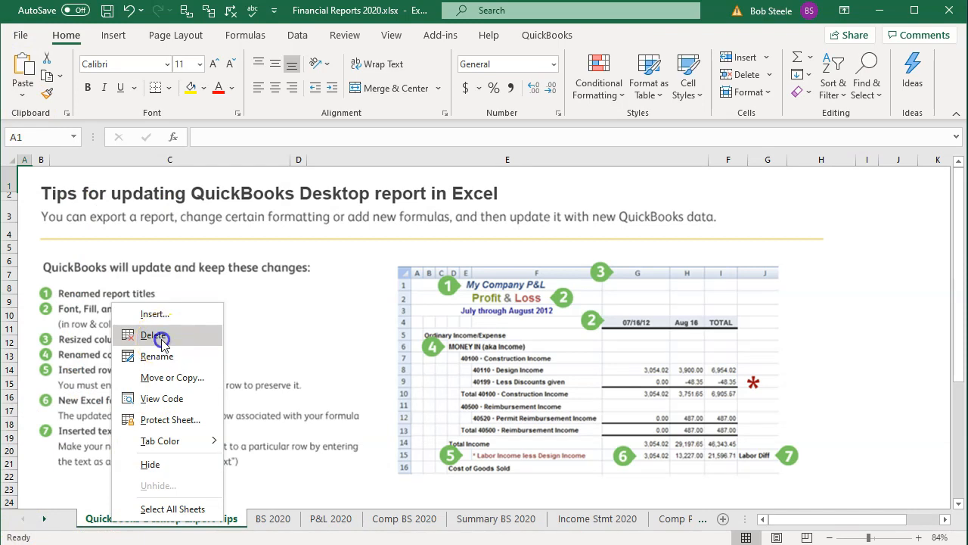
left_click(447, 308)
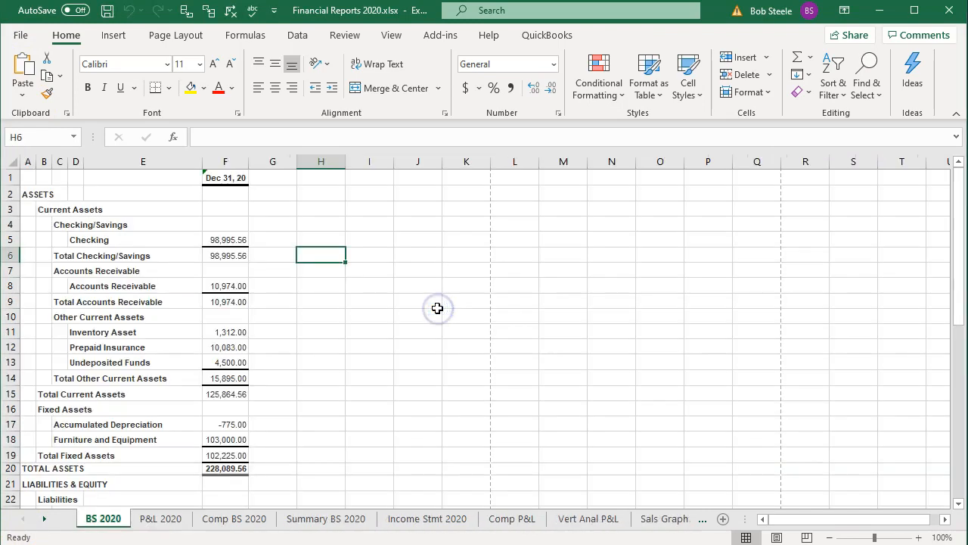
Step: Examine the print preview of the entire workbook page by page, from the balance sheet to the sales graph pages
left_click(24, 36)
left_click(52, 279)
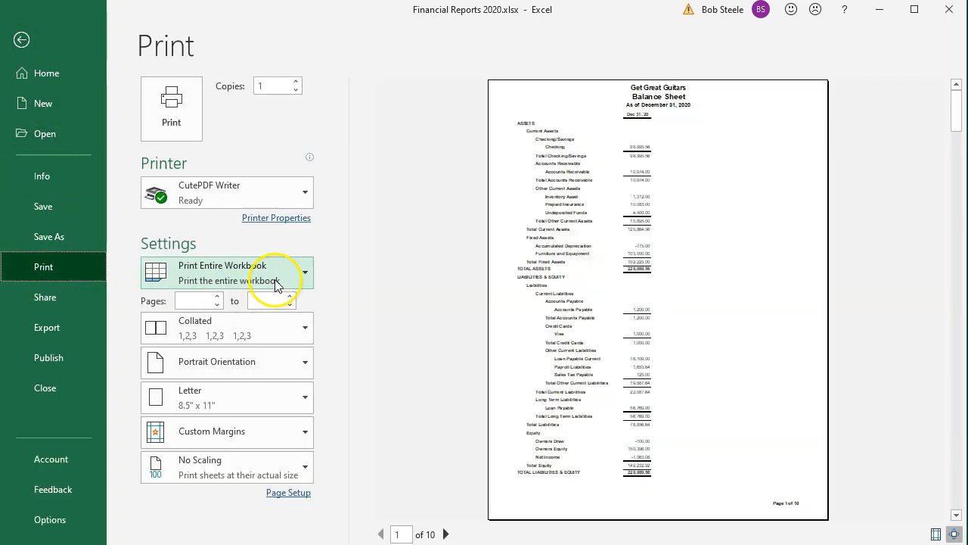
left_click(446, 534)
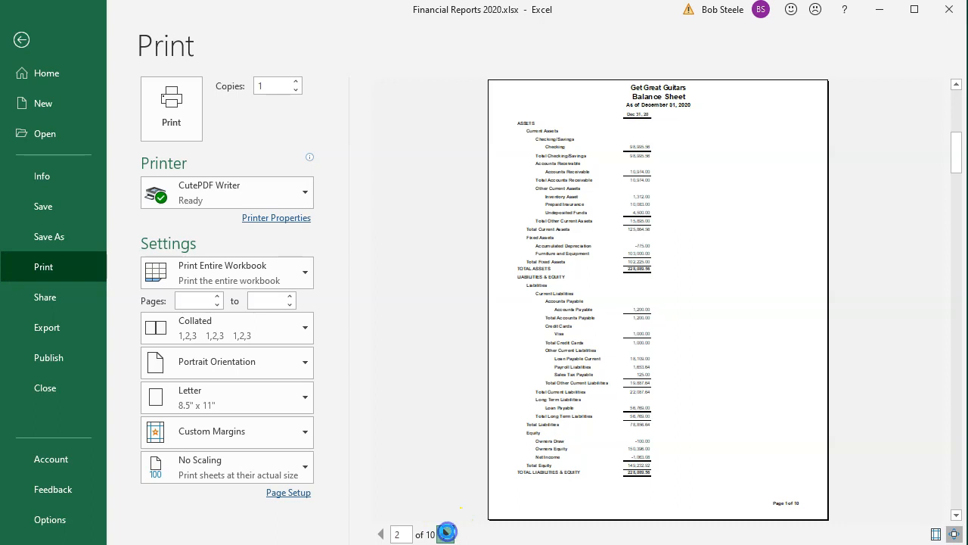
left_click(446, 534)
left_click(446, 534)
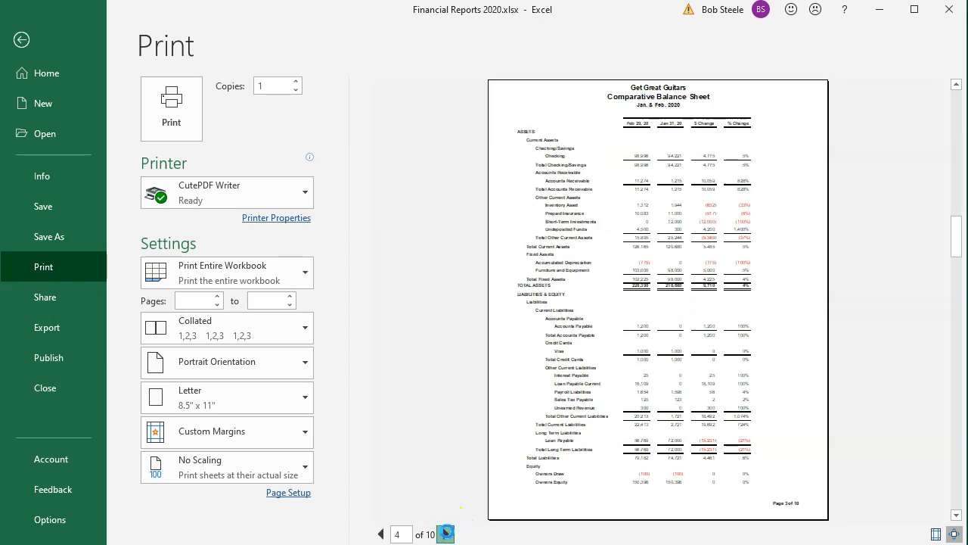
left_click(447, 535)
left_click(446, 534)
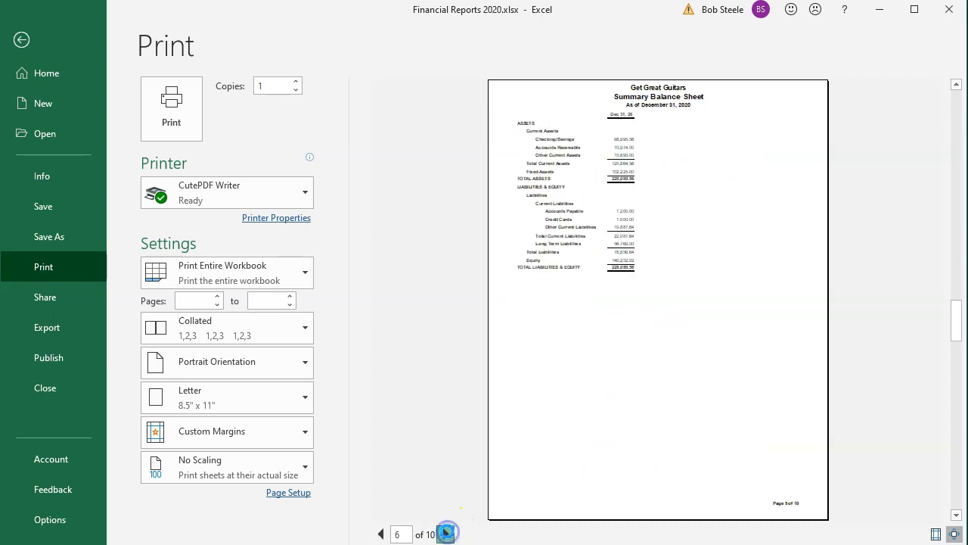
left_click(447, 534)
left_click(447, 534)
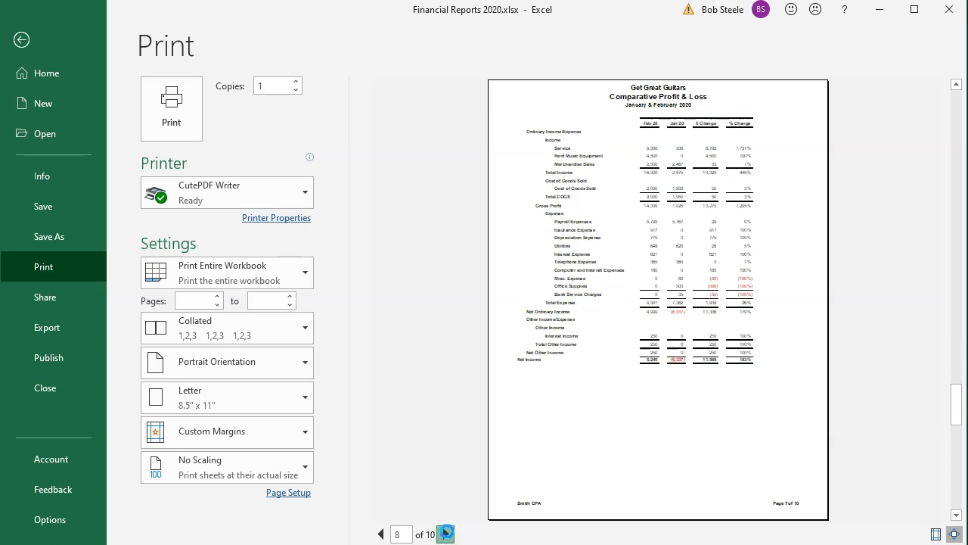
left_click(447, 535)
left_click(447, 534)
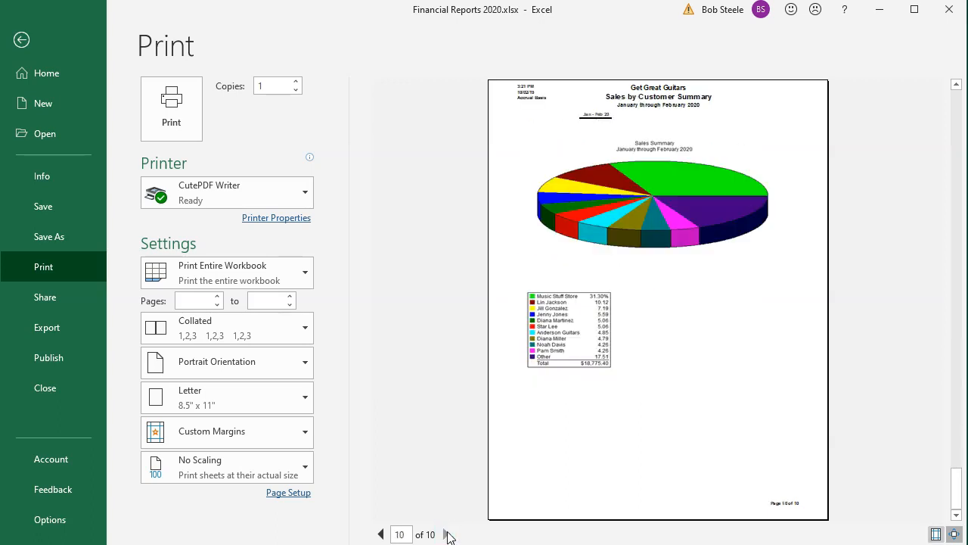
left_click(380, 535)
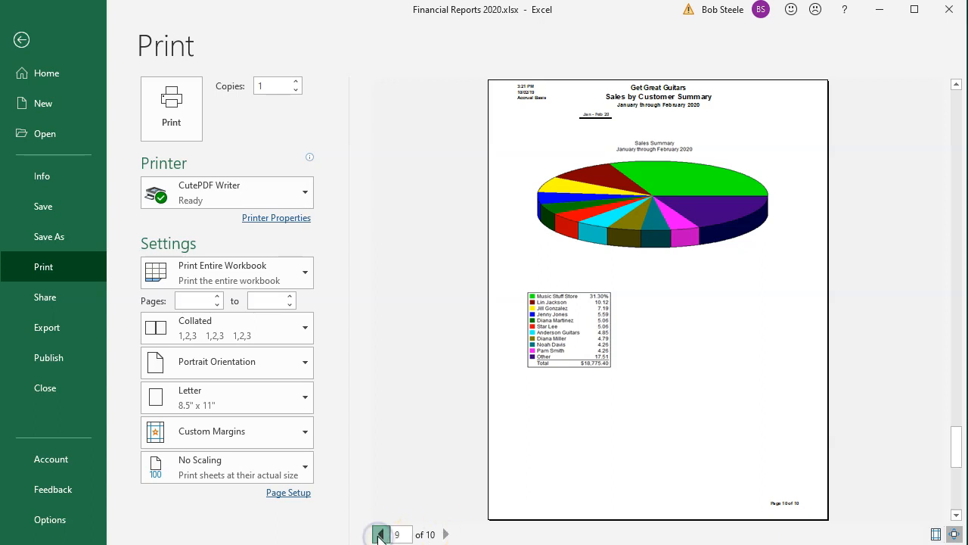
left_click(403, 535)
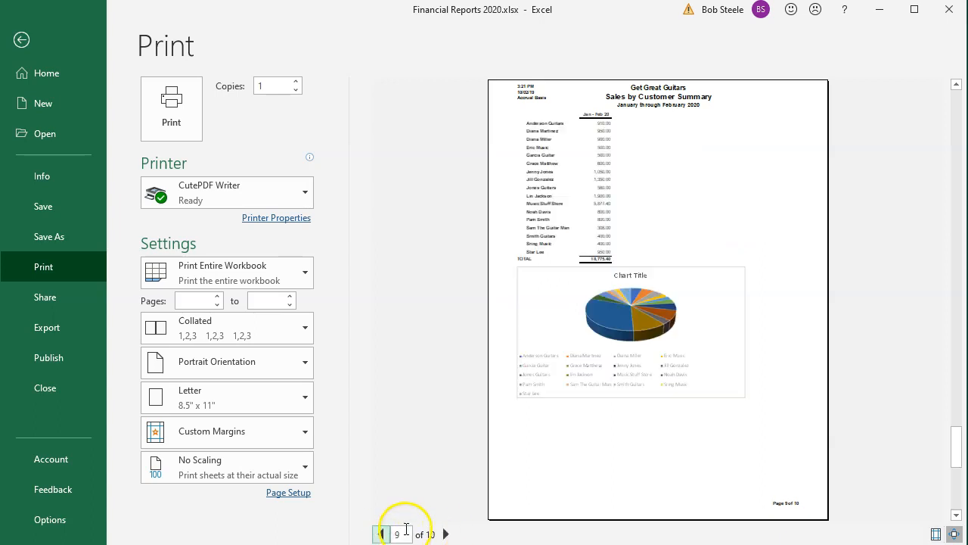
Step: Print the entire workbook with CutePDF Writer to Financial Reports 2020.pdf in the Section 1 - 4 folder, replacing the existing file
left_click(171, 115)
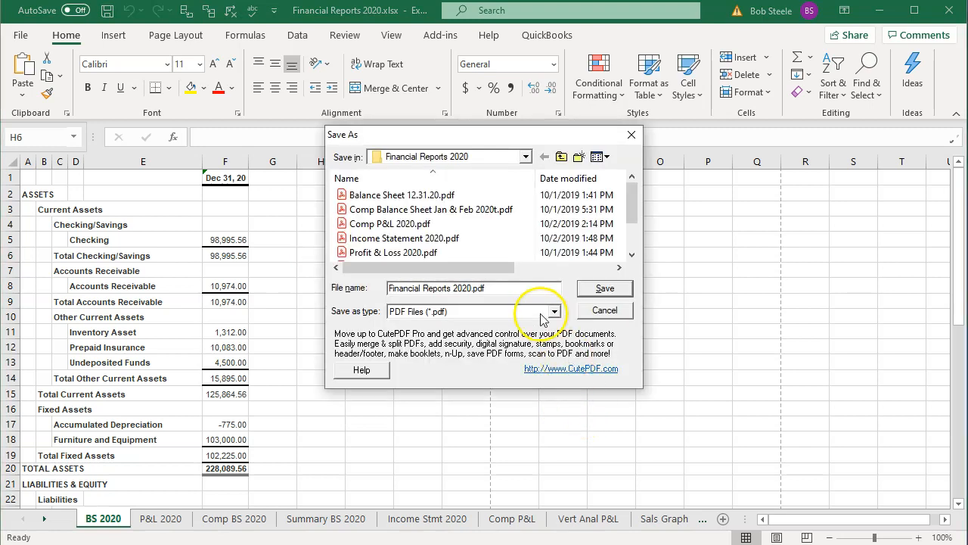
left_click(527, 156)
left_click(469, 219)
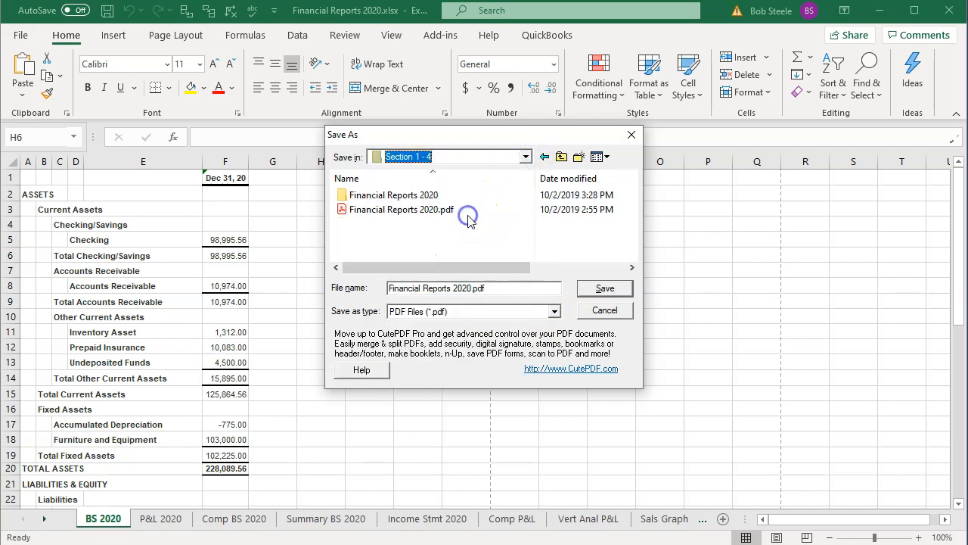
double_click(376, 216)
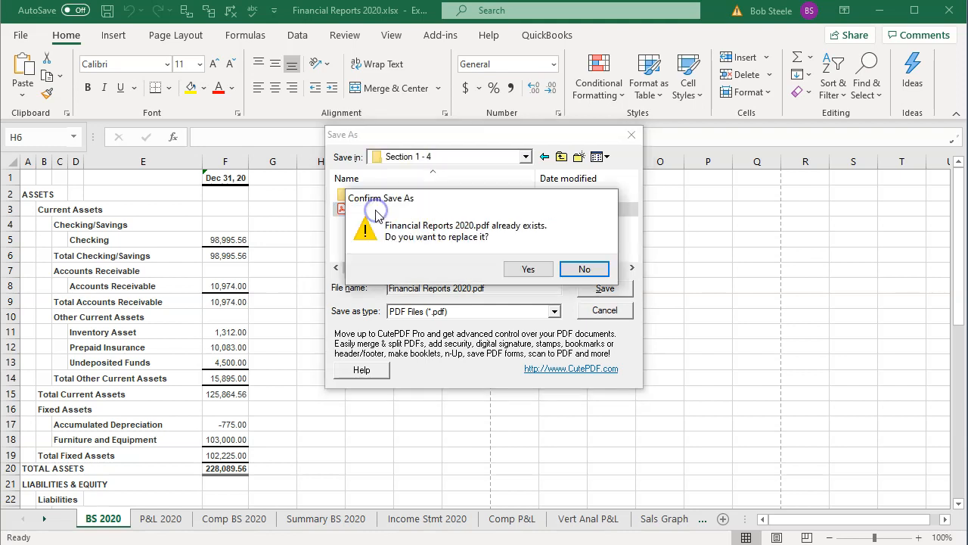
left_click(530, 268)
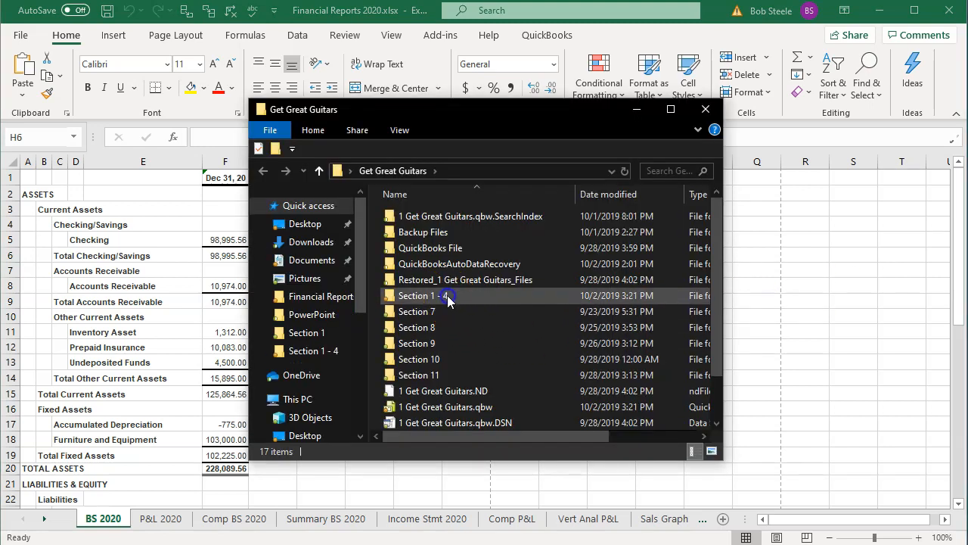
Step: Switch to File Explorer and delete the old Financial Reports 2020.zip from the Section 1 - 4 folder
double_click(448, 296)
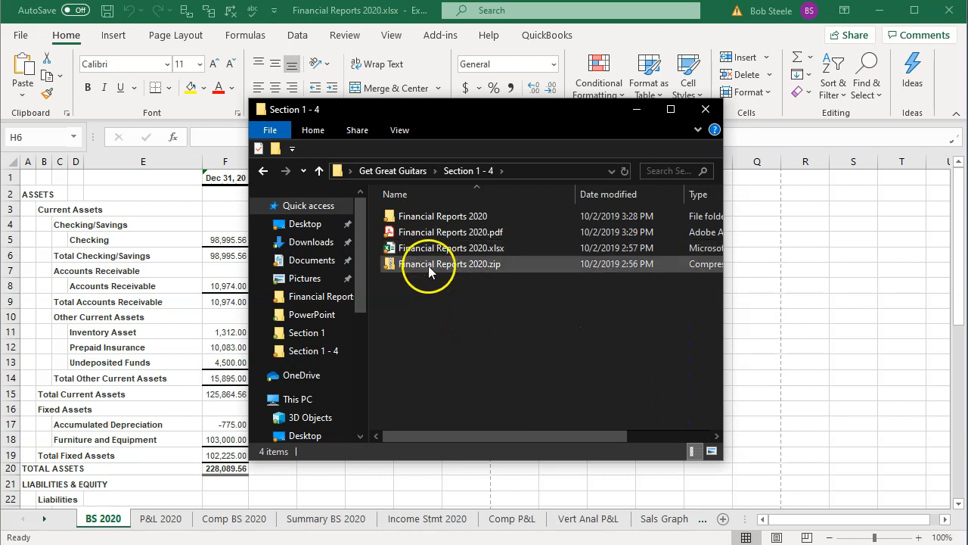
left_click(428, 266)
key("Delete")
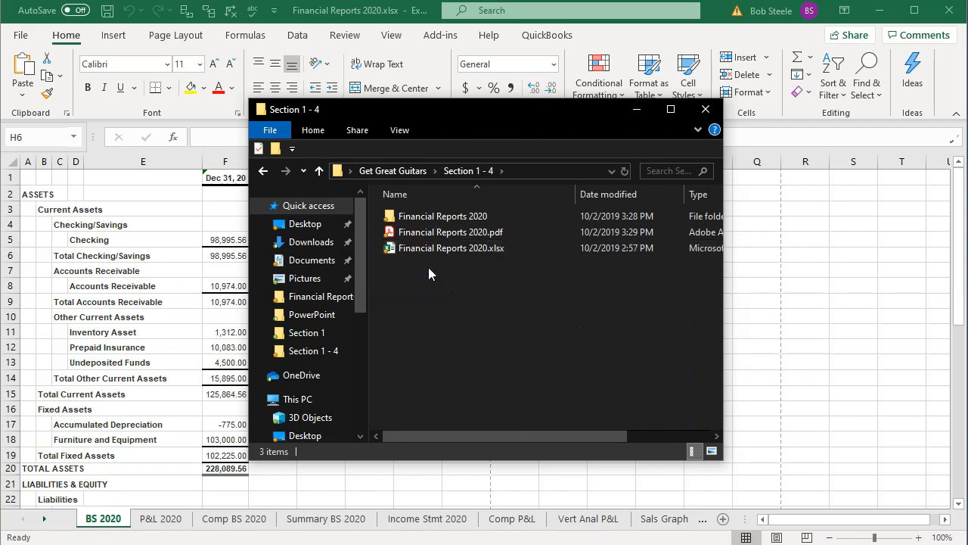
Step: Check the PDFs inside the Financial Reports 2020 folder and compress that folder into Financial Reports 2020.zip in Section 1 - 4
double_click(433, 219)
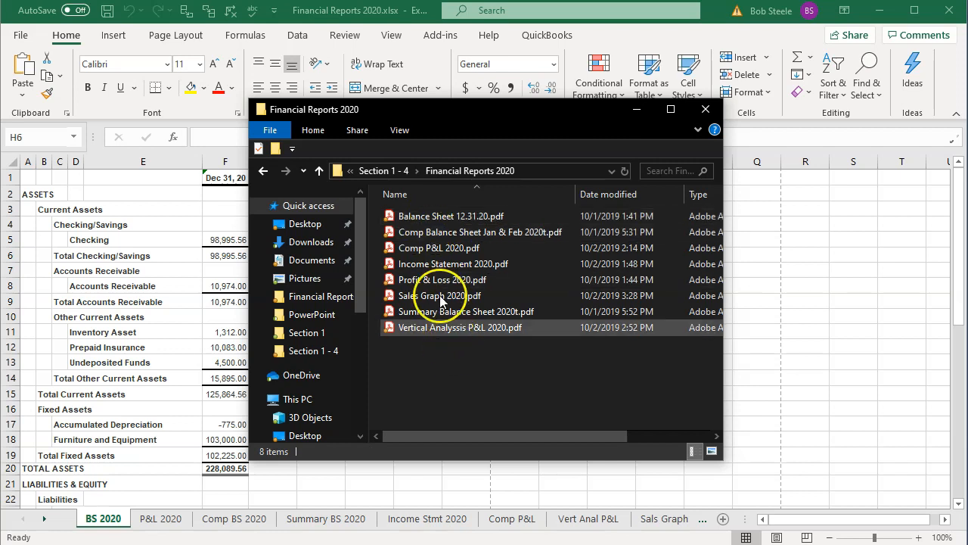
left_click(383, 173)
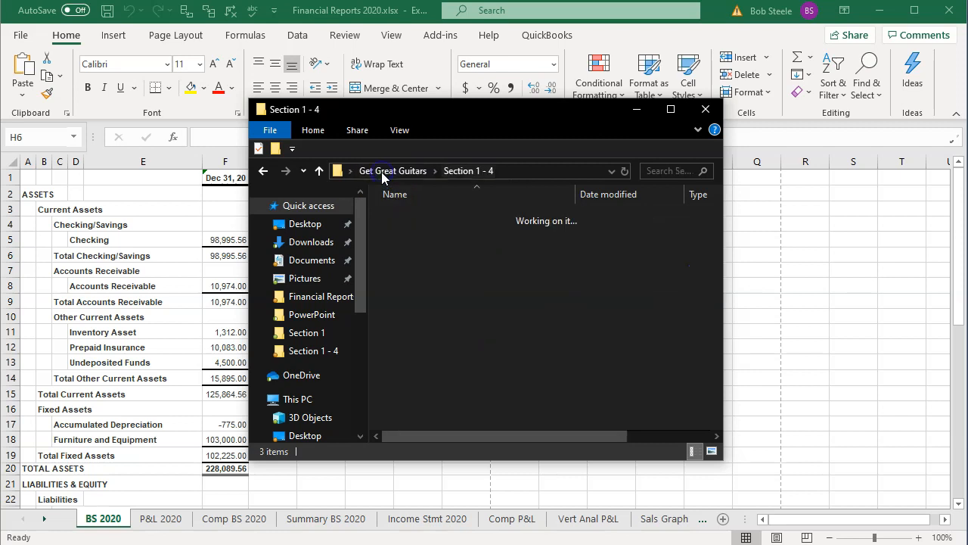
right_click(412, 220)
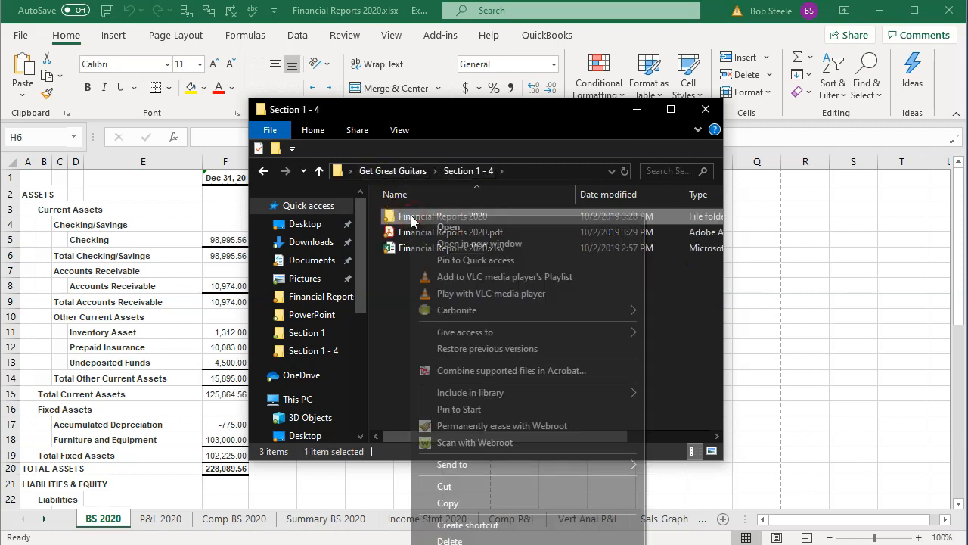
mouse_move(495, 468)
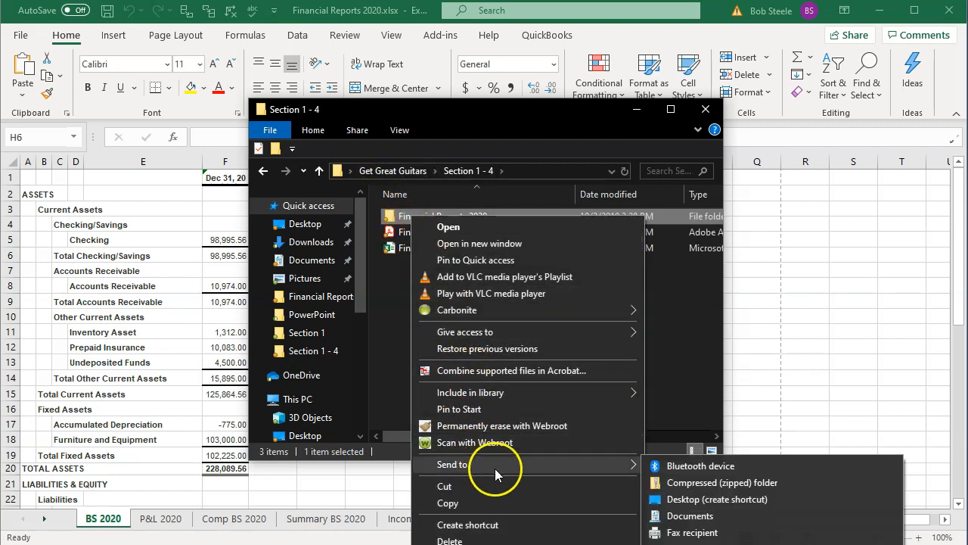
left_click(681, 482)
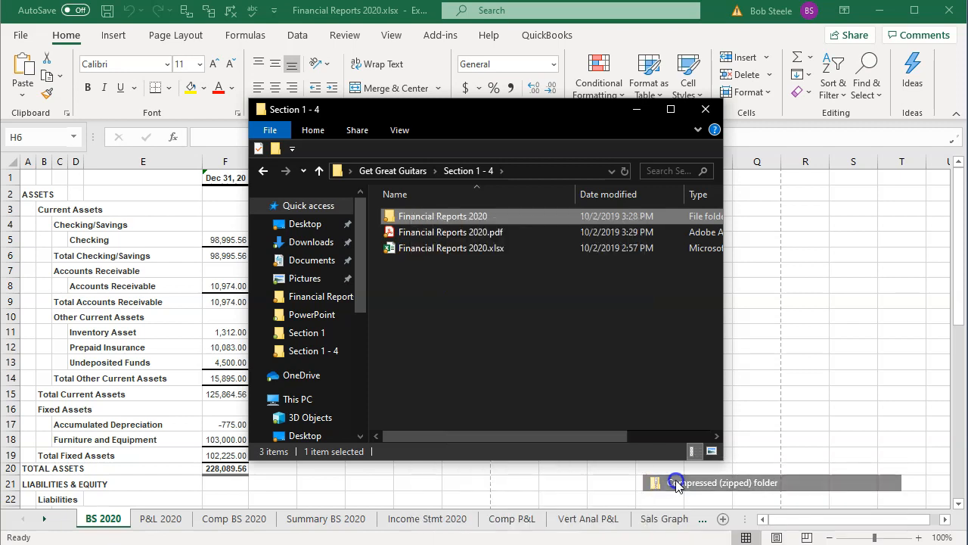
left_click(479, 337)
Step: Open Financial Reports 2020.pdf from the Section 1 - 4 folder in Adobe Acrobat Reader and collapse the tools pane
left_click(429, 254)
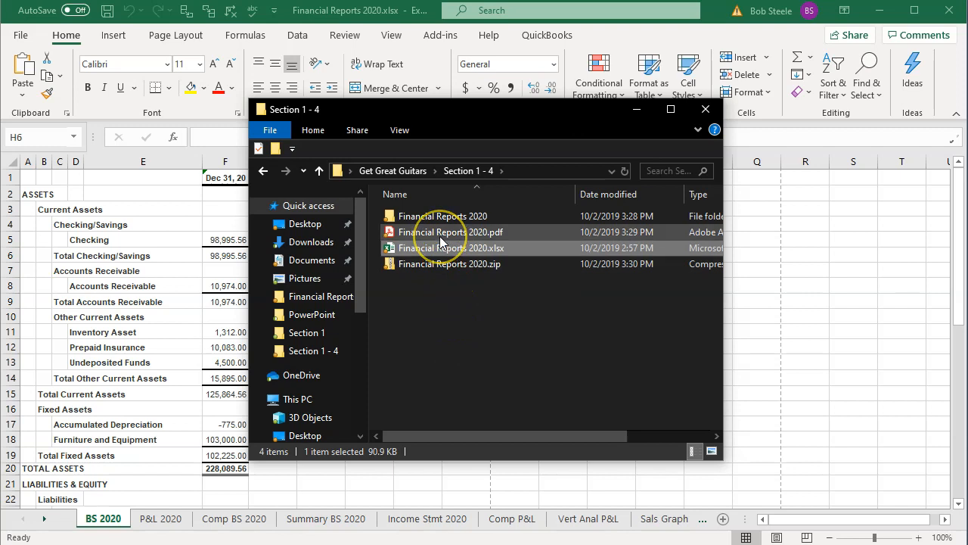
left_click_drag(440, 237, 421, 264)
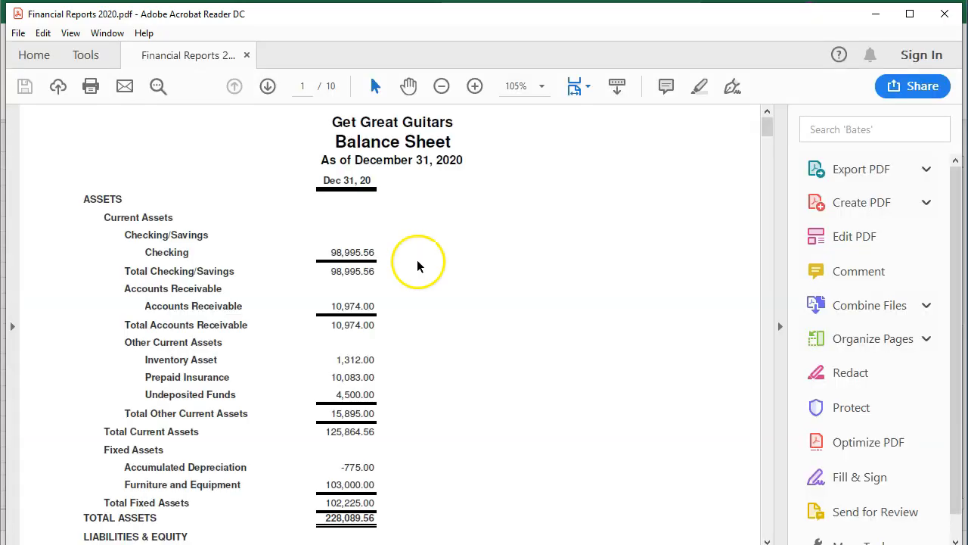
left_click(780, 326)
Step: Examine the PDF page by page, from the balance sheet through the comparative and income statements to the customer sales graphs at the end
scroll(715, 332, "down", 3)
scroll(713, 333, "down", 15)
scroll(707, 314, "down", 10)
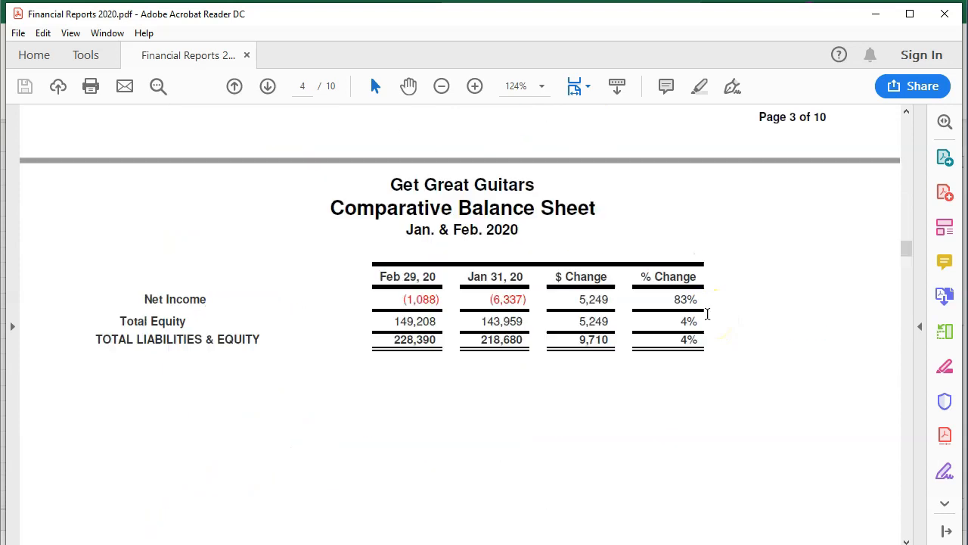
scroll(708, 313, "down", 10)
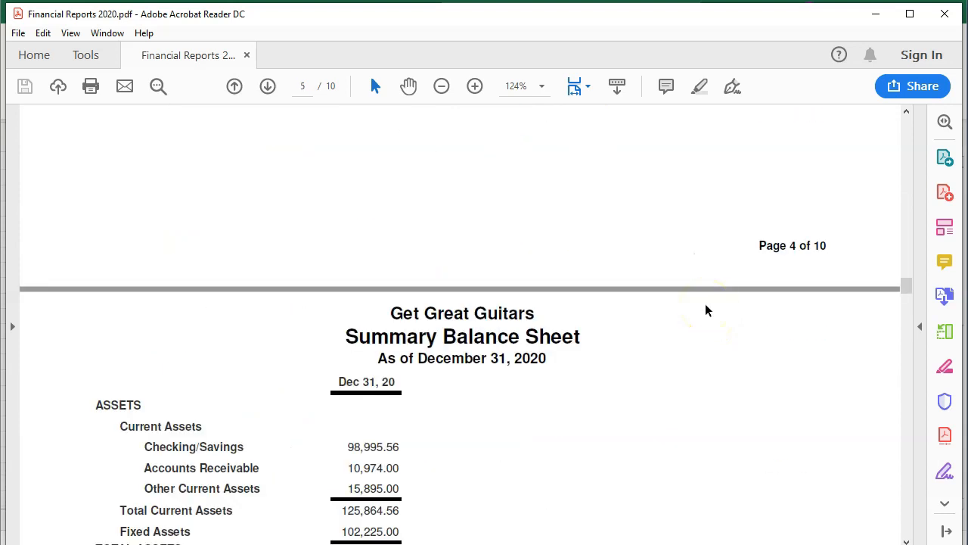
scroll(707, 310, "down", 10)
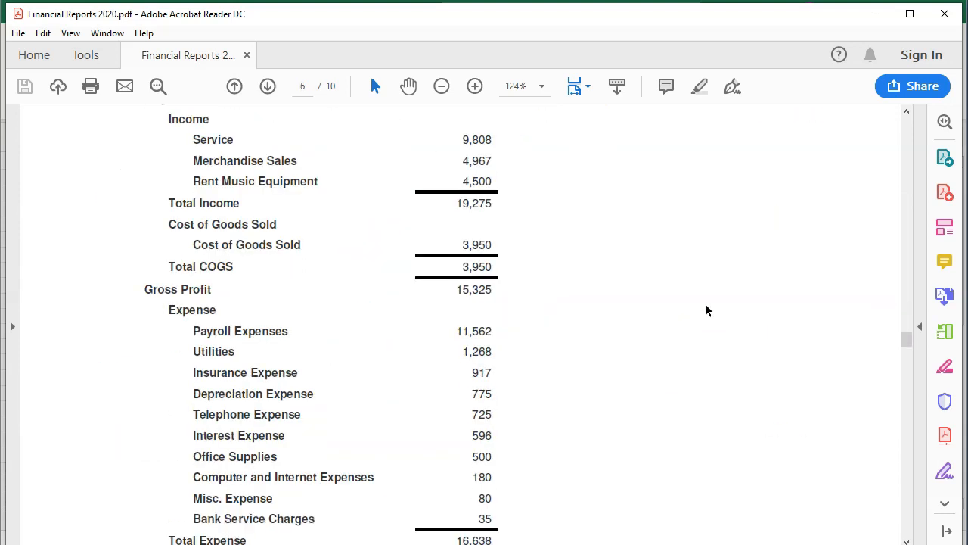
scroll(706, 310, "down", 10)
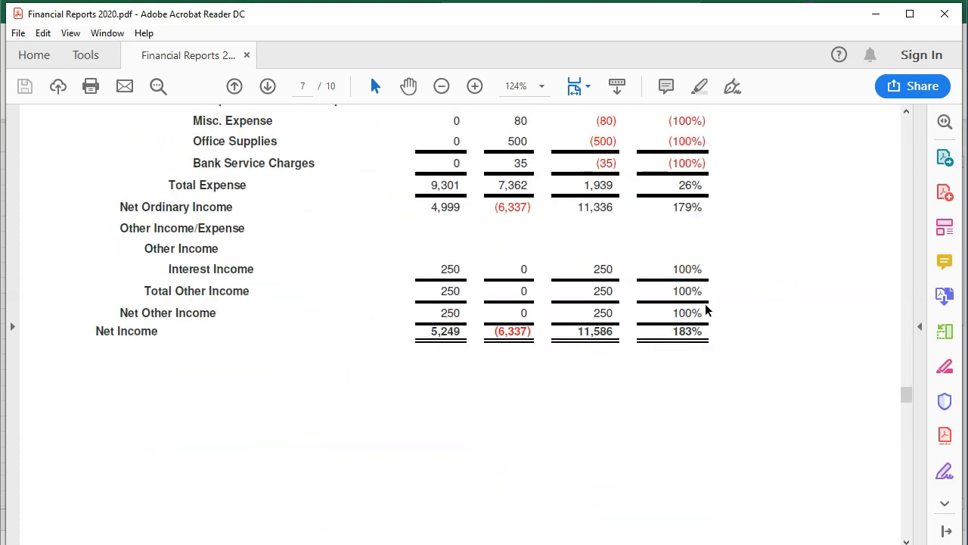
scroll(706, 311, "down", 10)
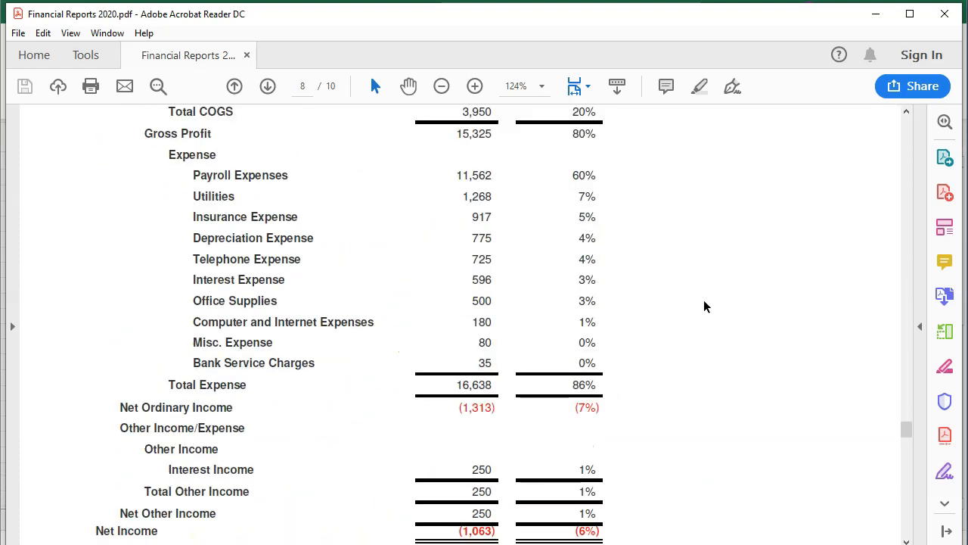
scroll(704, 307, "down", 5)
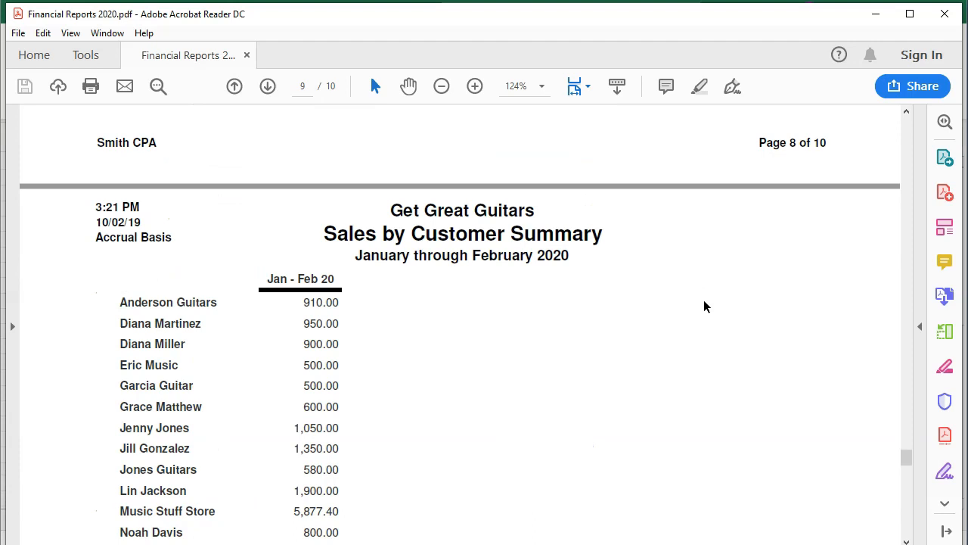
scroll(705, 306, "down", 10)
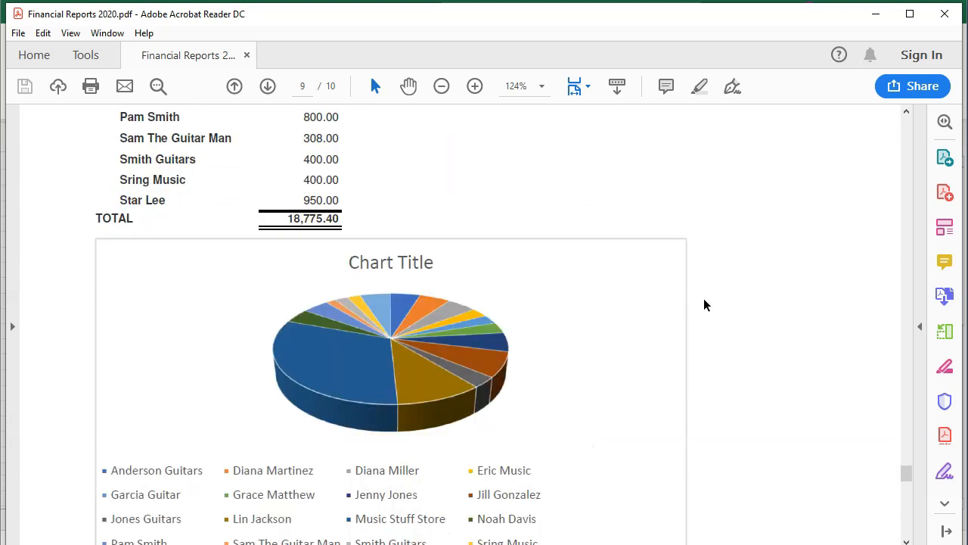
scroll(705, 305, "down", 10)
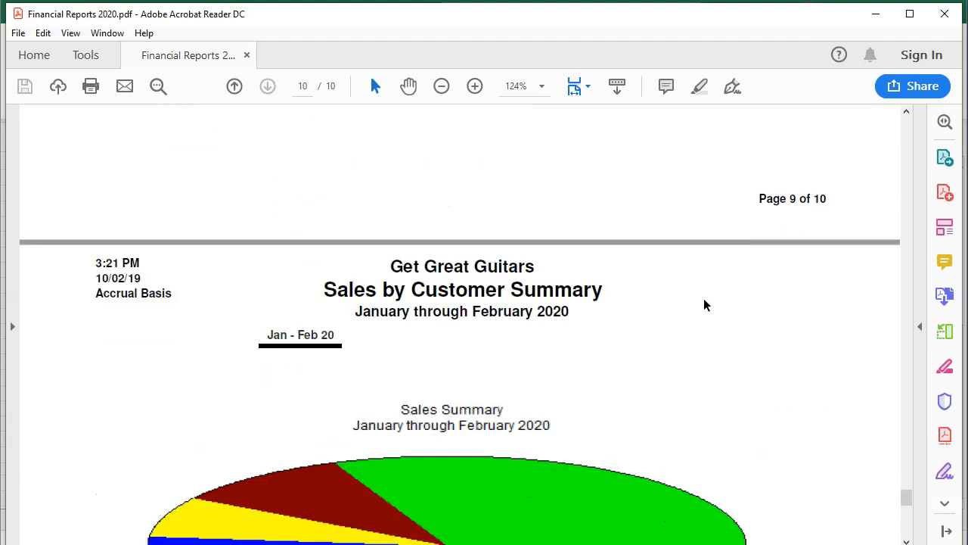
scroll(704, 305, "down", 5)
scroll(704, 299, "down", 5)
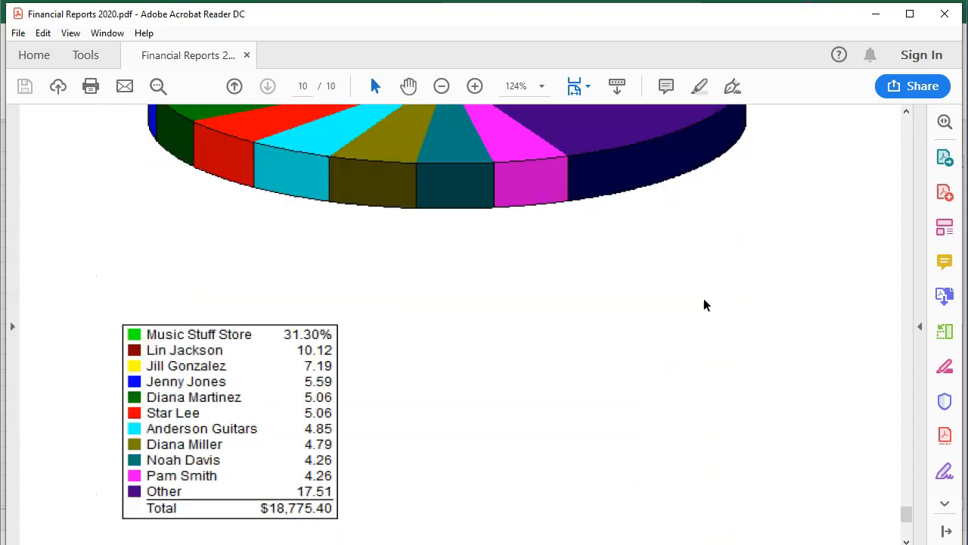
left_click(656, 326)
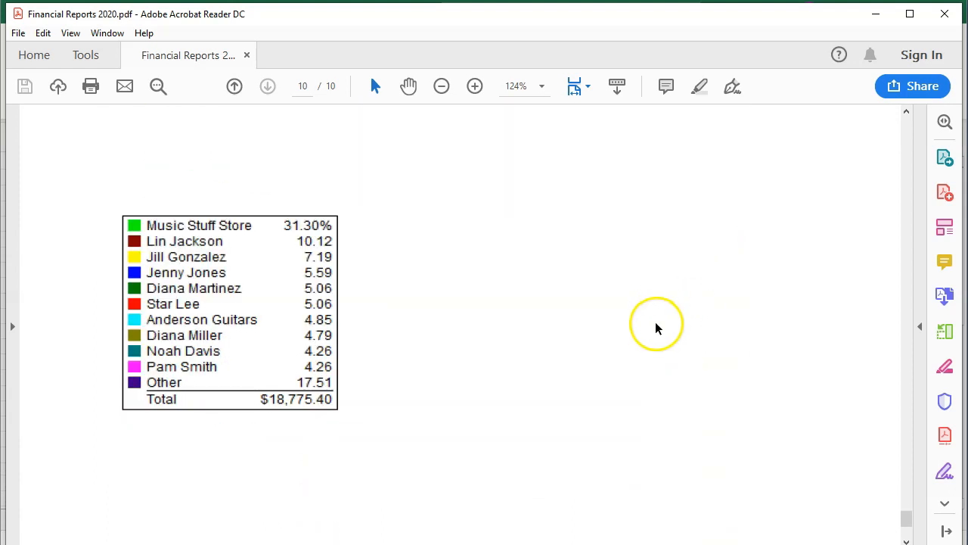
left_click(69, 544)
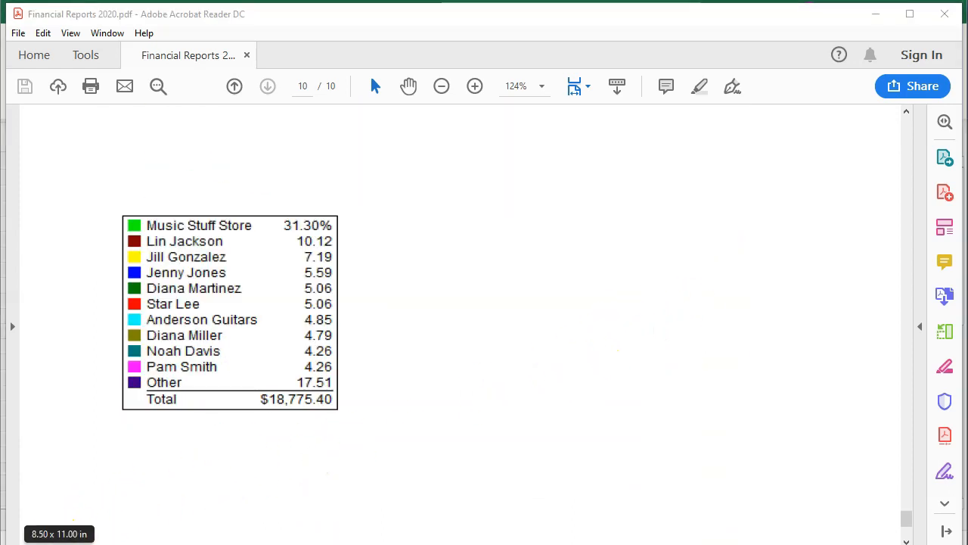